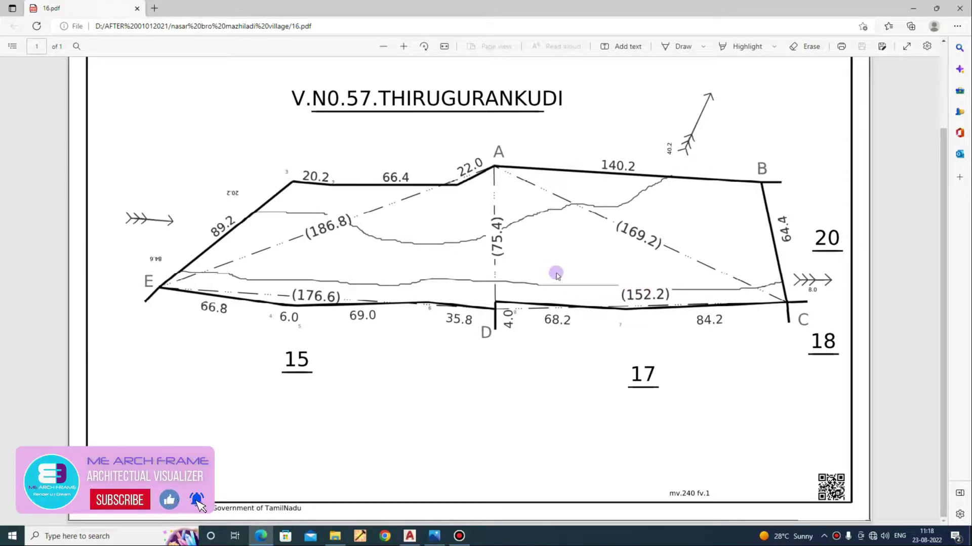
# Review the survey plan PDF, switch to AutoCAD and close the External References palette.
pyautogui.scroll(2, 555, 275)
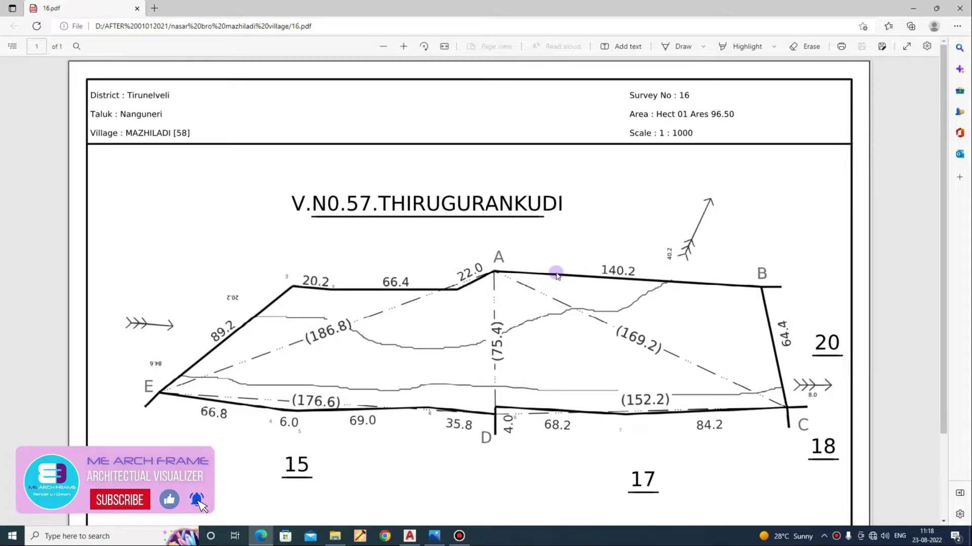
pyautogui.scroll(-2, 212, 196)
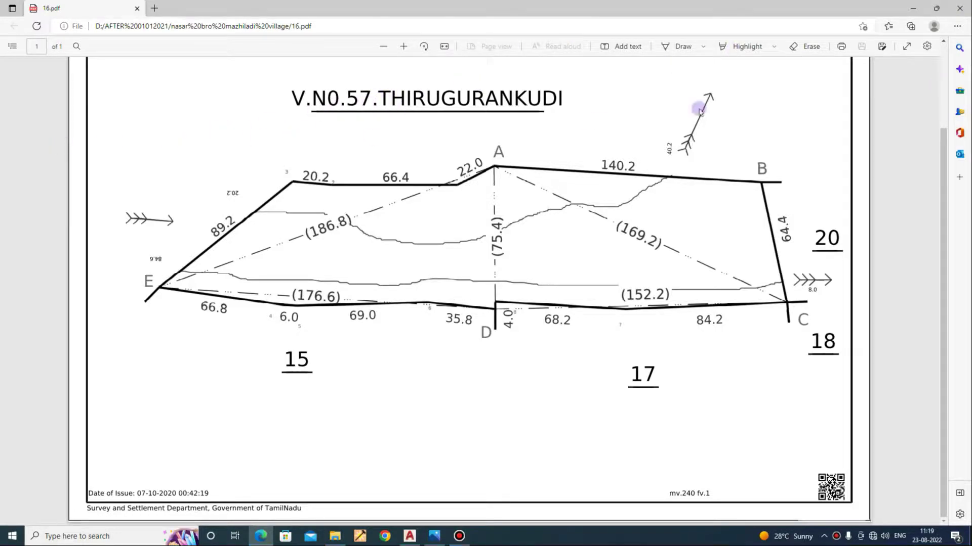
pyautogui.click(410, 536)
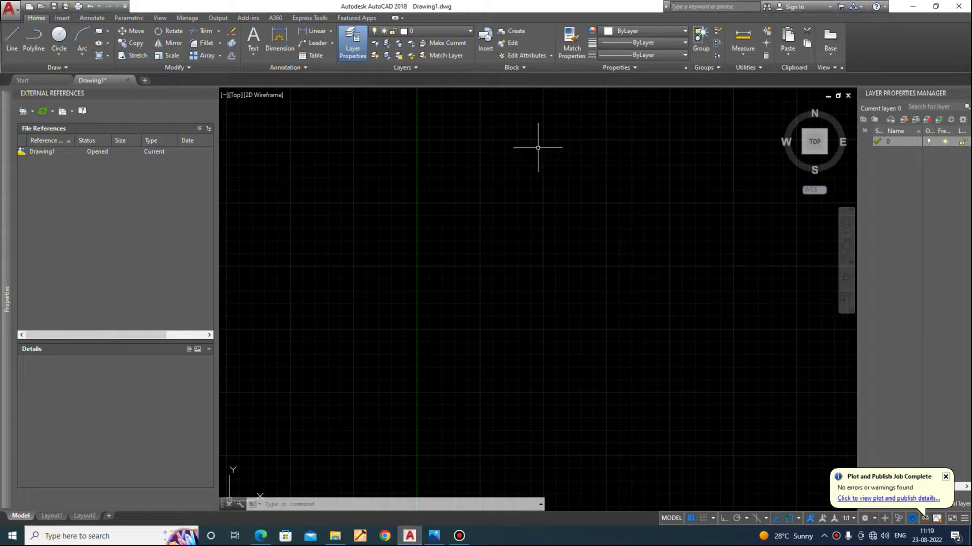
pyautogui.click(211, 94)
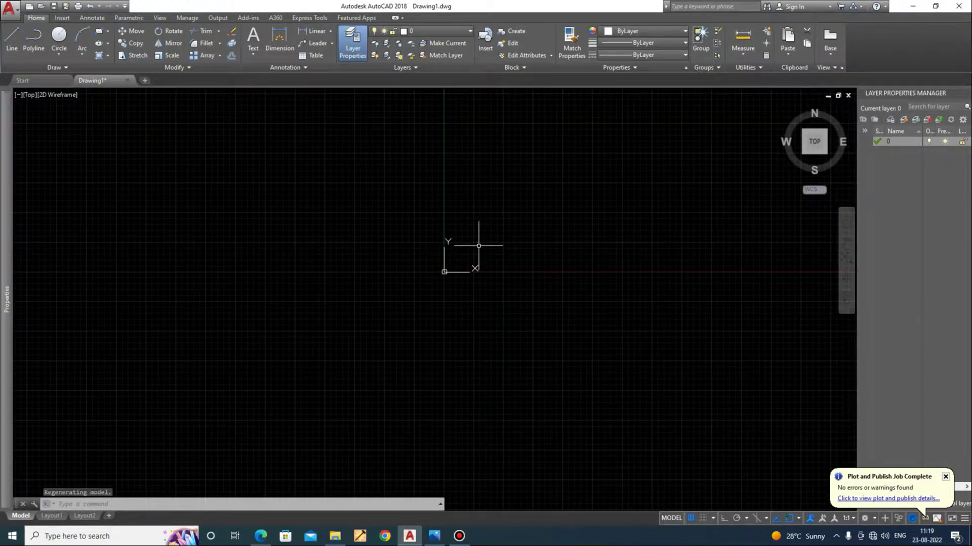
# Set the drawing units to decimal length and the insertion scale to meters.
pyautogui.write('UN')
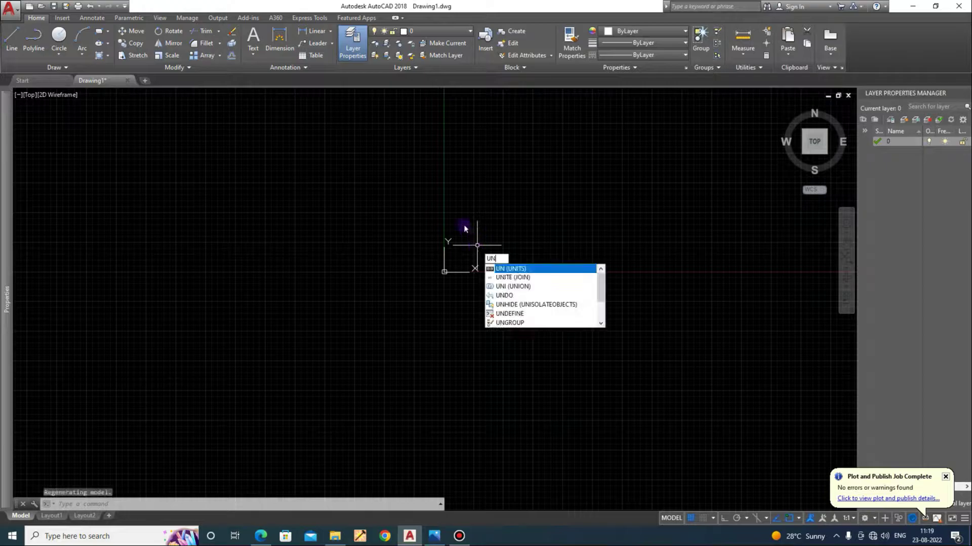
pyautogui.press('Return')
pyautogui.click(445, 197)
pyautogui.click(444, 212)
pyautogui.click(435, 267)
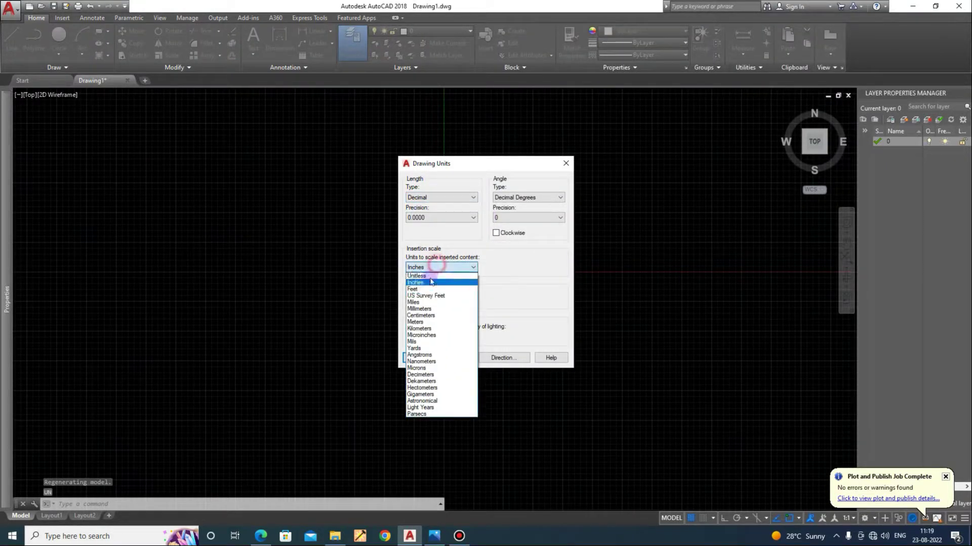
pyautogui.click(420, 321)
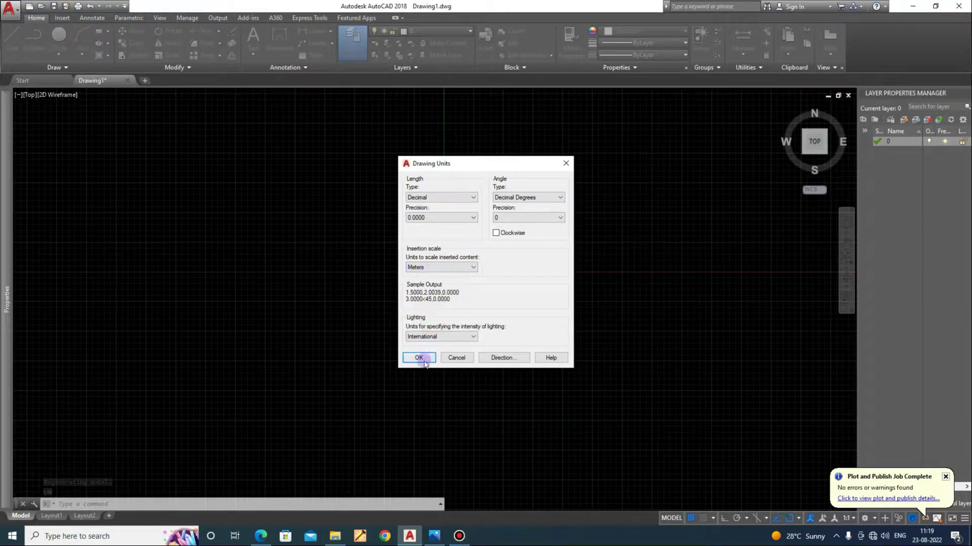
pyautogui.click(423, 357)
pyautogui.scroll(-5, 468, 343)
pyautogui.scroll(5, 499, 332)
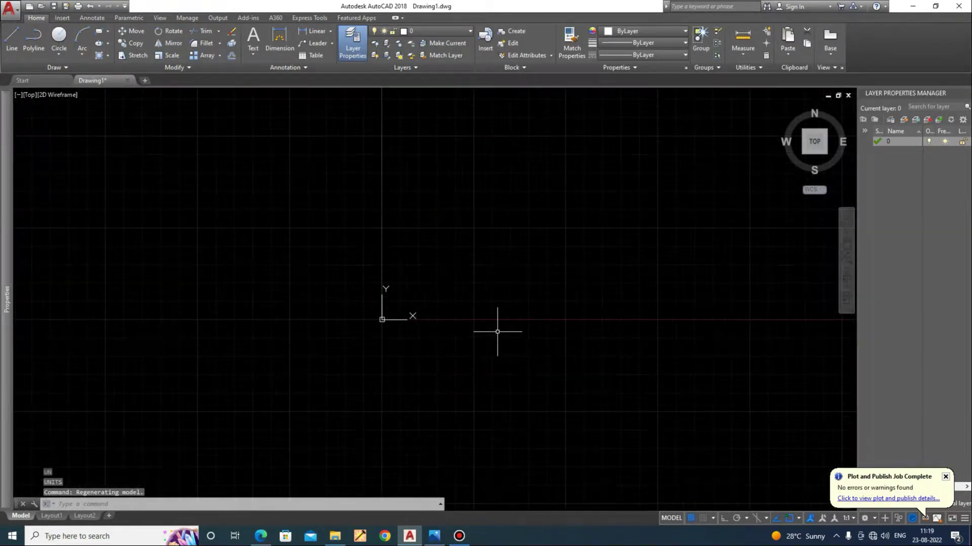
pyautogui.write('csi')
pyautogui.press('Return')
pyautogui.write('n')
pyautogui.press('Return')
pyautogui.write('n')
pyautogui.press('Return')
pyautogui.press('Escape')
pyautogui.scroll(-8, 477, 350)
pyautogui.press('Escape')
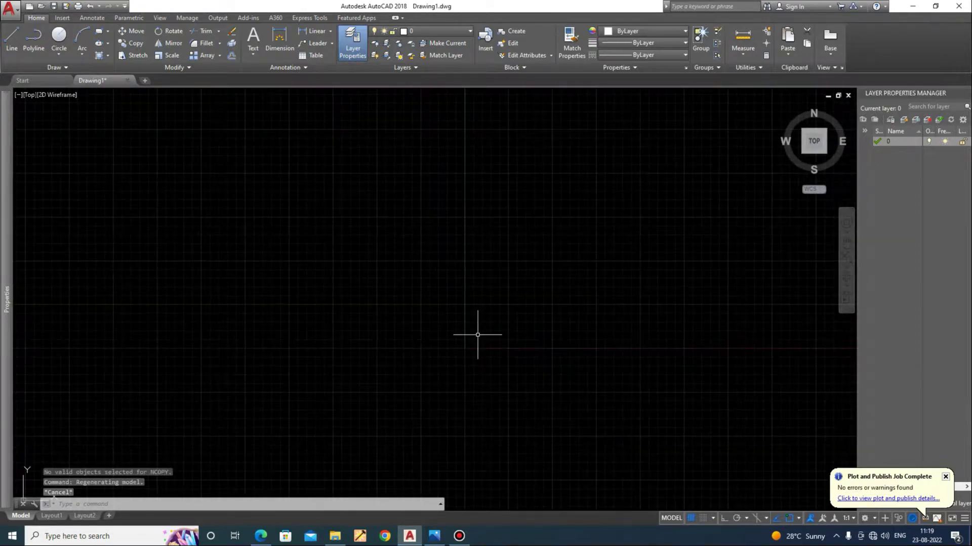
pyautogui.write('l')
pyautogui.press('Return')
pyautogui.click(406, 310)
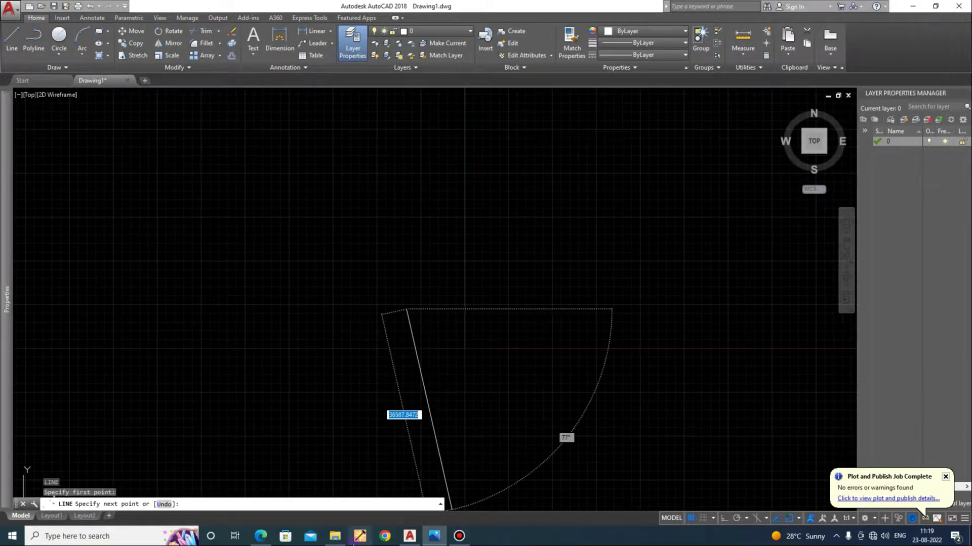
# Switch to the browser to close the 16.pdf survey plan, and cancel the pending line back in AutoCAD.
pyautogui.click(260, 539)
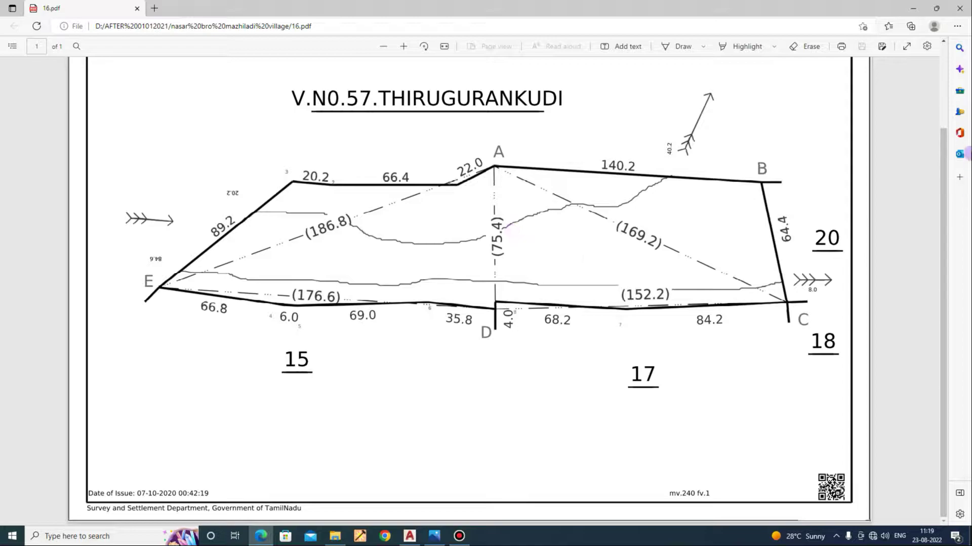
pyautogui.click(958, 8)
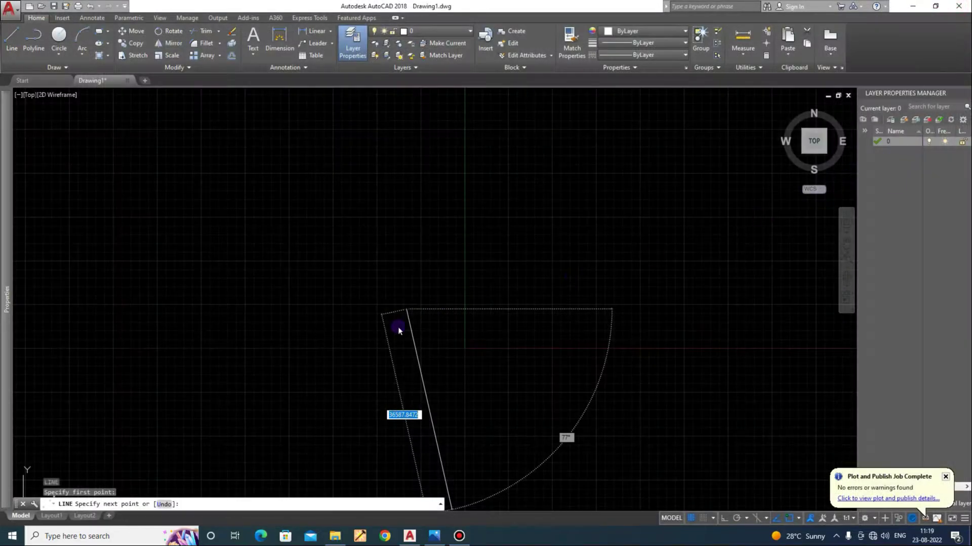
pyautogui.press('Escape')
pyautogui.press('Escape')
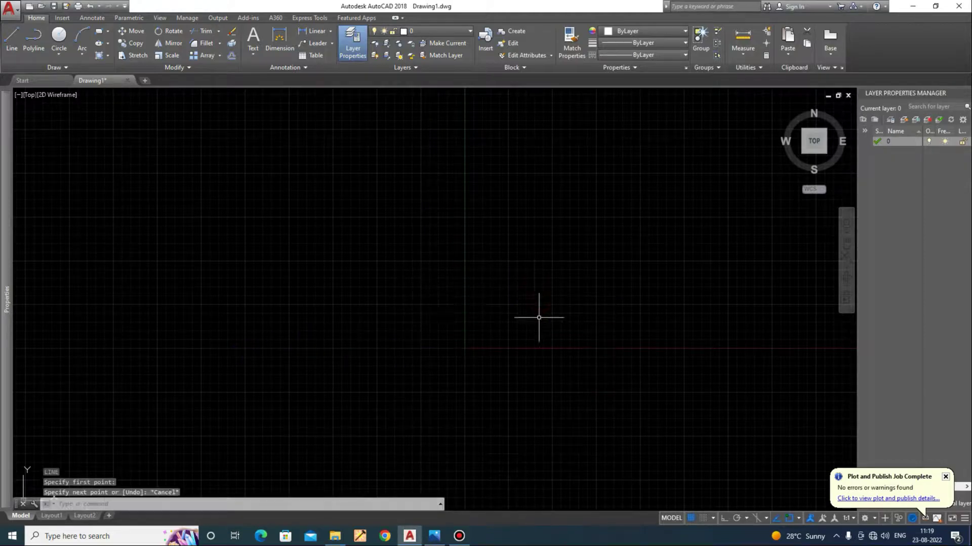
# Attach page 1 of PDF file 16 from the Desktop as an underlay at 0,0,0 with scale 1 and rotation 0.
pyautogui.click(92, 19)
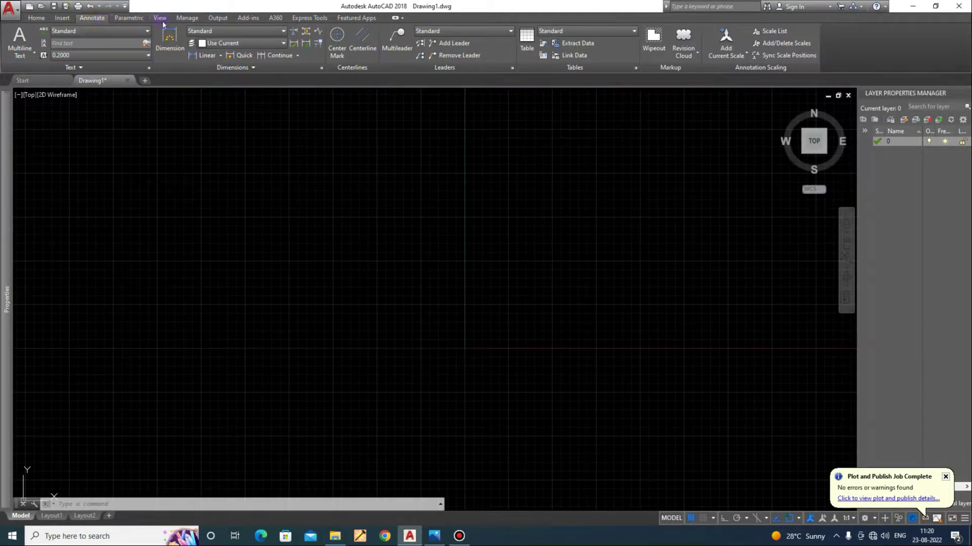
pyautogui.click(186, 18)
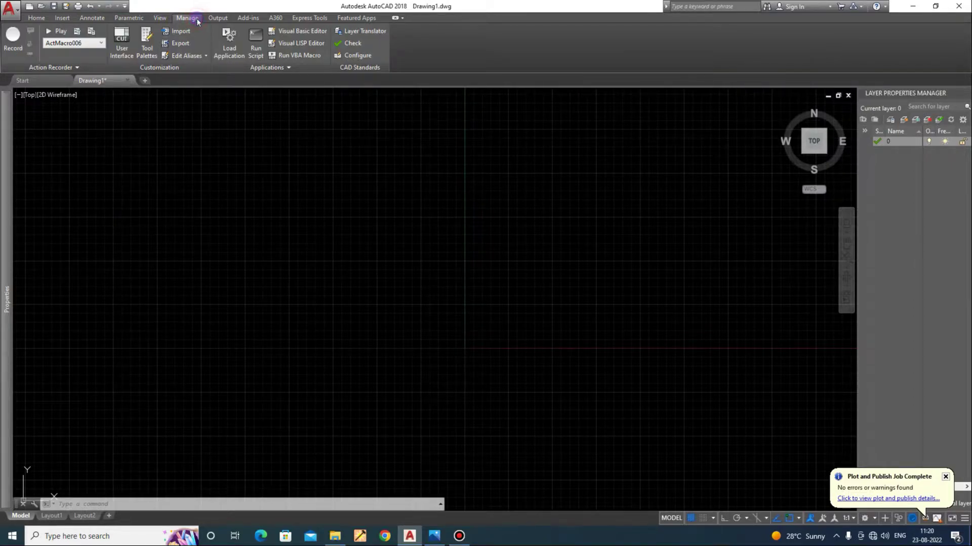
pyautogui.click(62, 19)
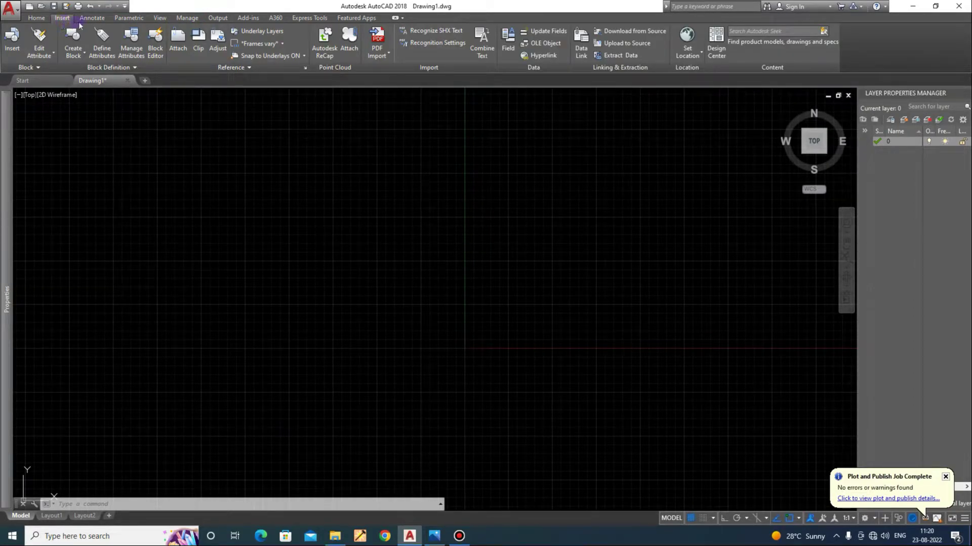
pyautogui.click(177, 47)
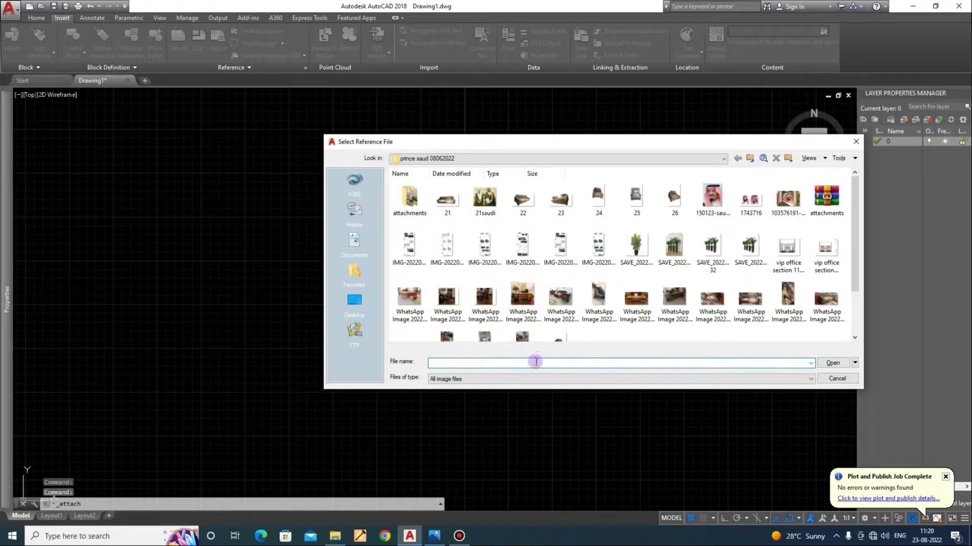
pyautogui.click(524, 379)
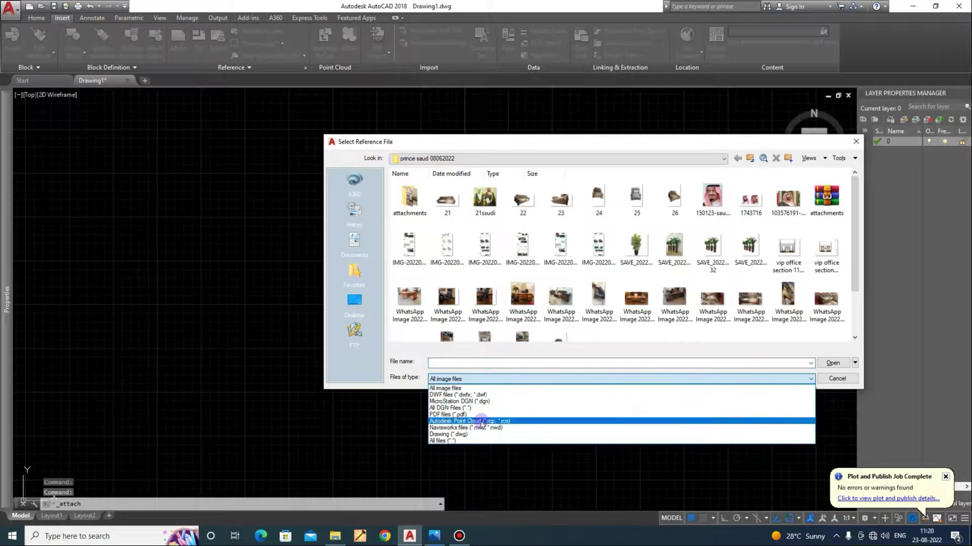
pyautogui.click(481, 415)
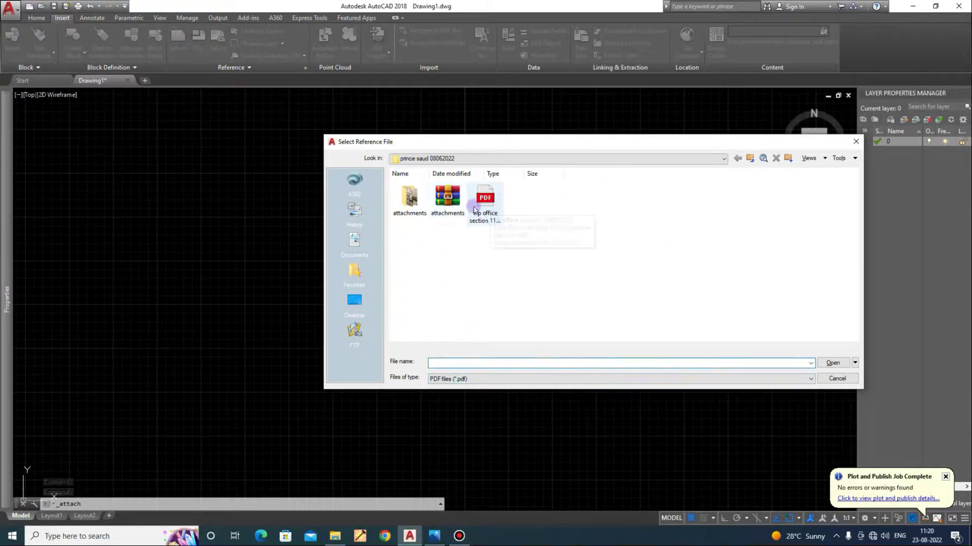
pyautogui.click(355, 306)
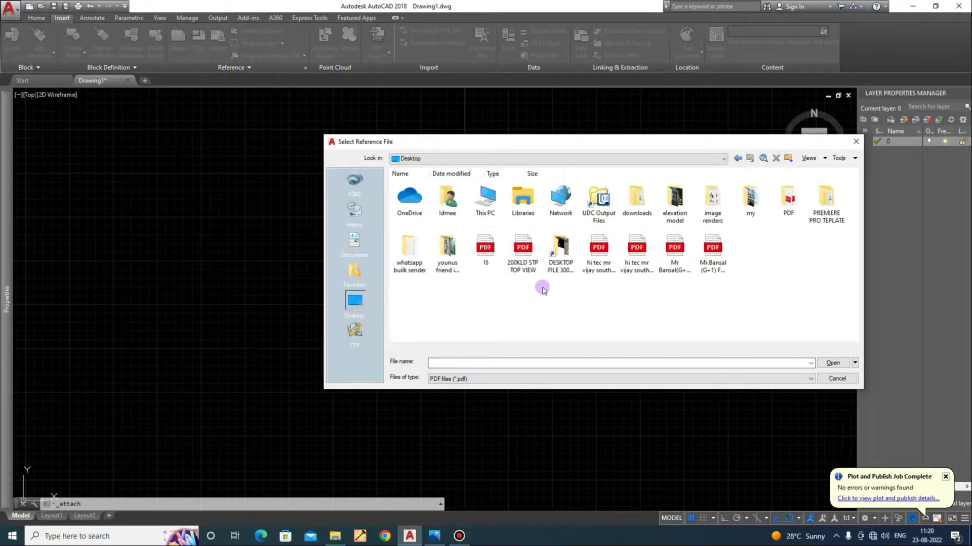
pyautogui.doubleClick(485, 248)
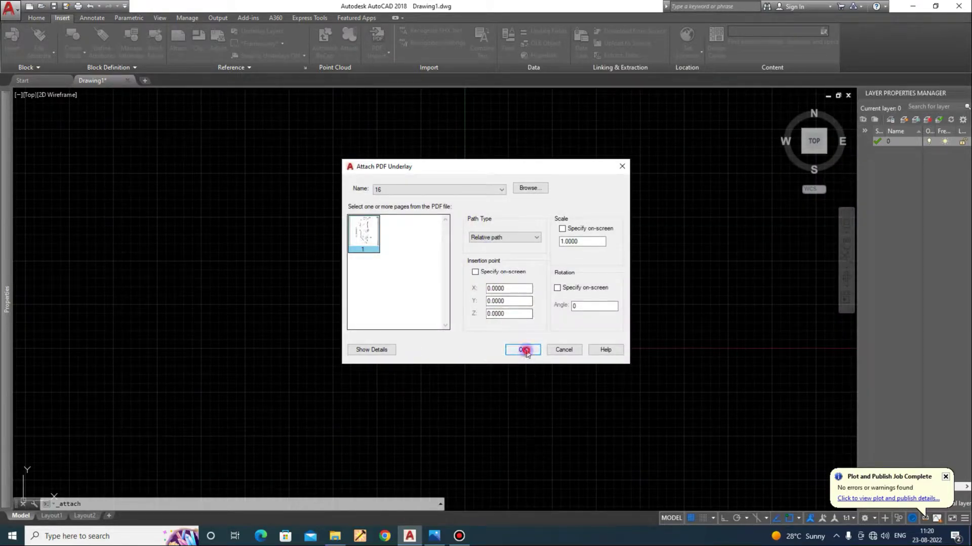
pyautogui.click(526, 350)
# Bring the whole attached survey sheet into view with Zoom All.
pyautogui.click(505, 319)
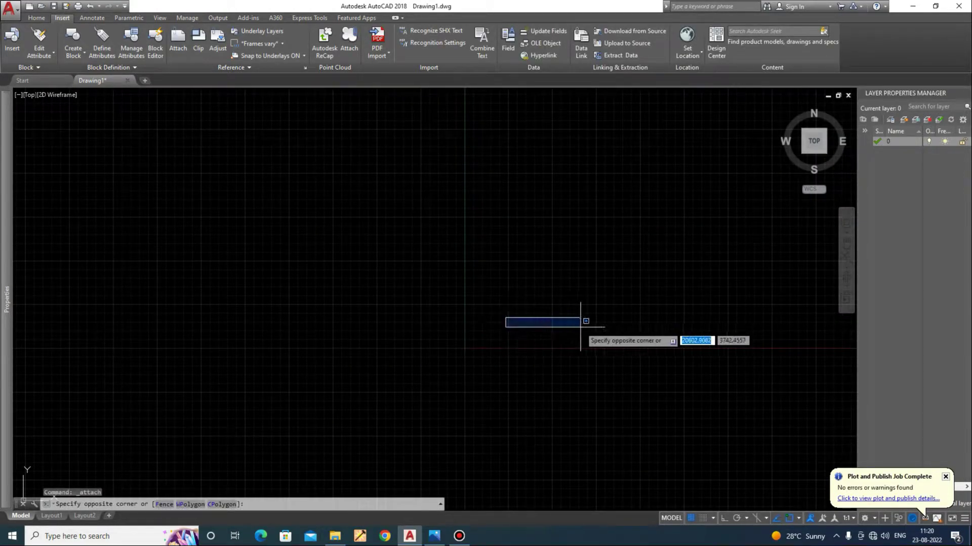
pyautogui.click(521, 310)
pyautogui.scroll(-15, 532, 307)
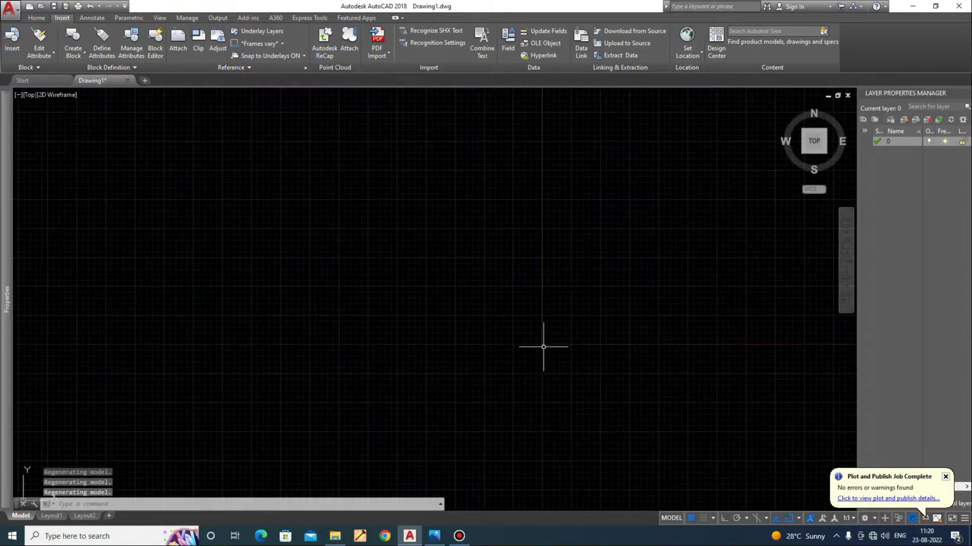
pyautogui.scroll(3, 542, 347)
pyautogui.scroll(2, 506, 325)
pyautogui.scroll(2, 446, 286)
pyautogui.write('z')
pyautogui.press('Return')
pyautogui.write('a')
pyautogui.press('Return')
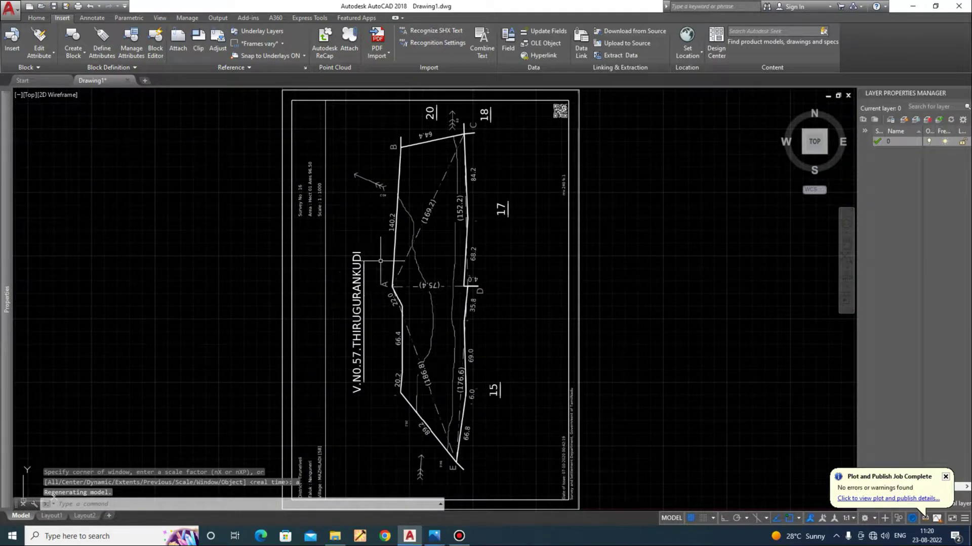
pyautogui.scroll(-4, 411, 238)
pyautogui.scroll(4, 410, 277)
pyautogui.moveTo(484, 251); pyautogui.dragTo(482, 286, button='middle')
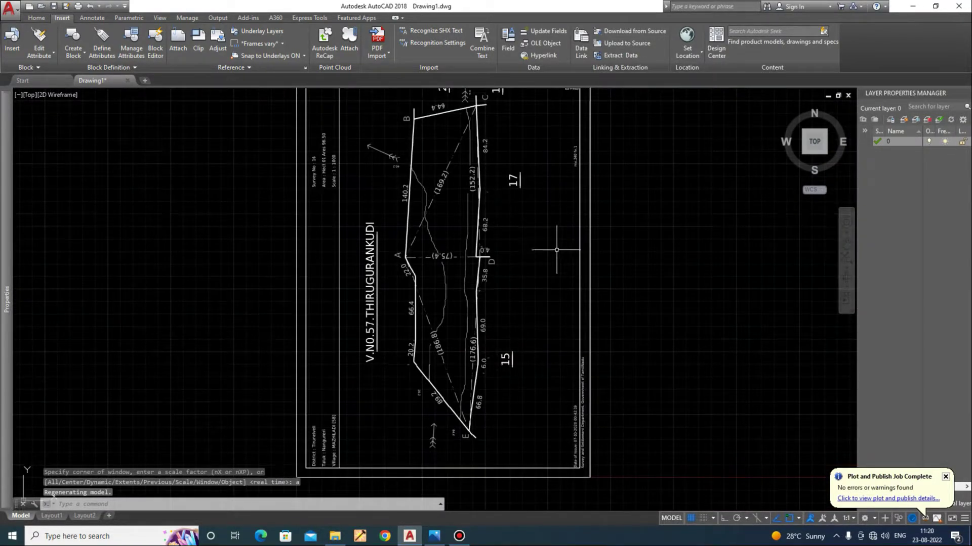
# Move the PDF underlay away from the origin to an empty area further along the positive X direction.
pyautogui.hotkey('ctrl', 'a')
pyautogui.scroll(-5, 490, 268)
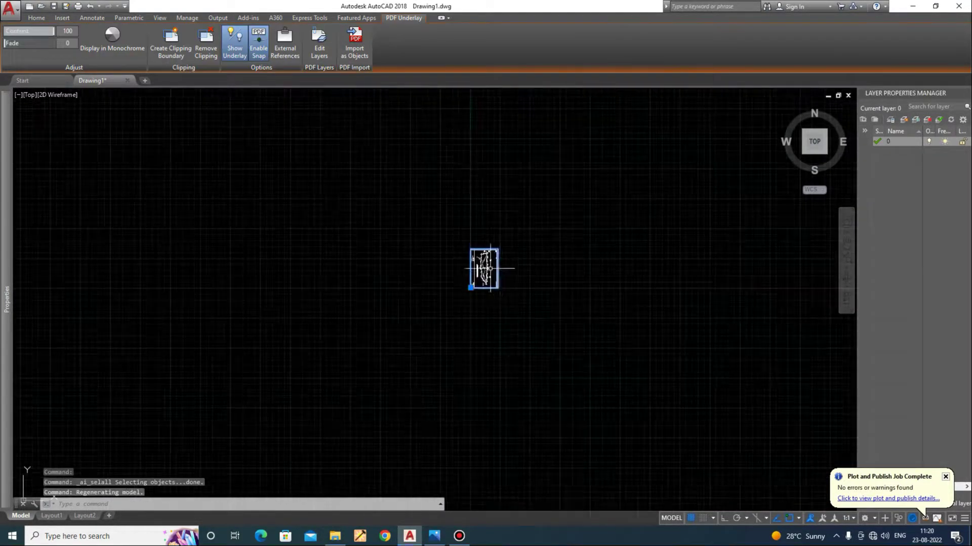
pyautogui.press('Escape')
pyautogui.scroll(4, 493, 248)
pyautogui.click(460, 238)
pyautogui.write('m')
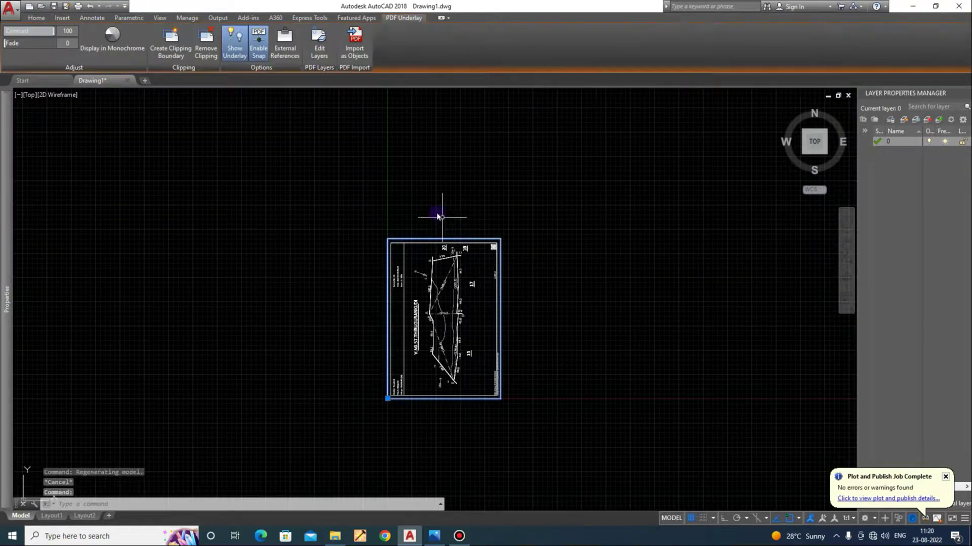
pyautogui.press('Return')
pyautogui.click(427, 189)
pyautogui.click(592, 185)
pyautogui.click(320, 278)
pyautogui.click(451, 412)
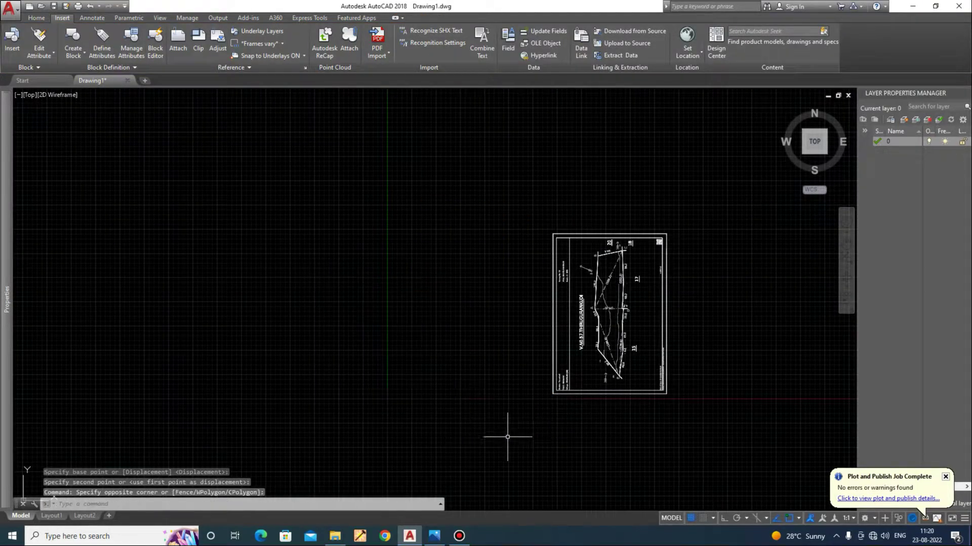
# Rotate the PDF underlay 90 degrees clockwise with Ortho on so its text reads horizontally.
pyautogui.click(665, 403)
pyautogui.click(548, 342)
pyautogui.write('ro')
pyautogui.press('Return')
pyautogui.click(574, 294)
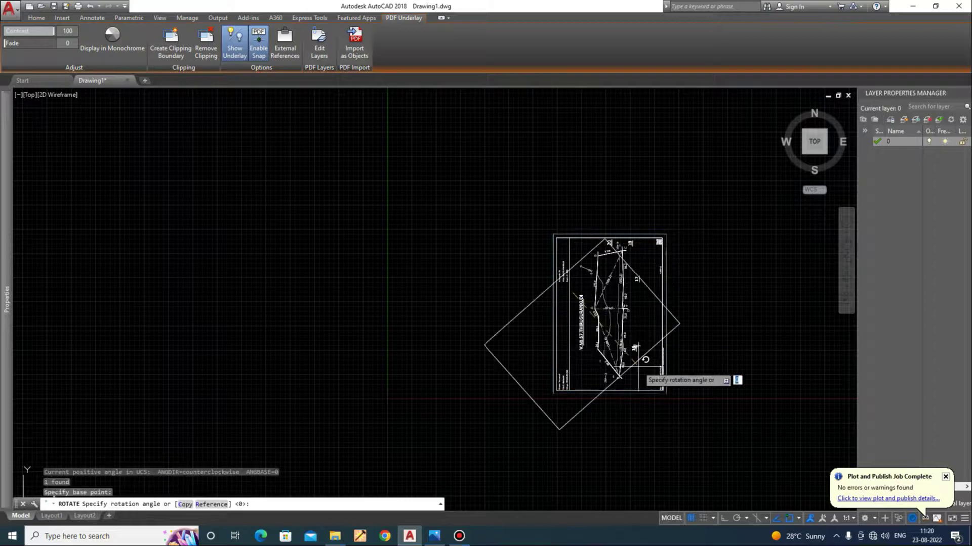
pyautogui.press('F8')
pyautogui.click(581, 454)
# Examine the boundary dimensions, diagonals and corner labels on the rotated survey plan.
pyautogui.scroll(6, 586, 325)
pyautogui.scroll(3, 539, 369)
pyautogui.scroll(-5, 89, 299)
pyautogui.scroll(3, 296, 321)
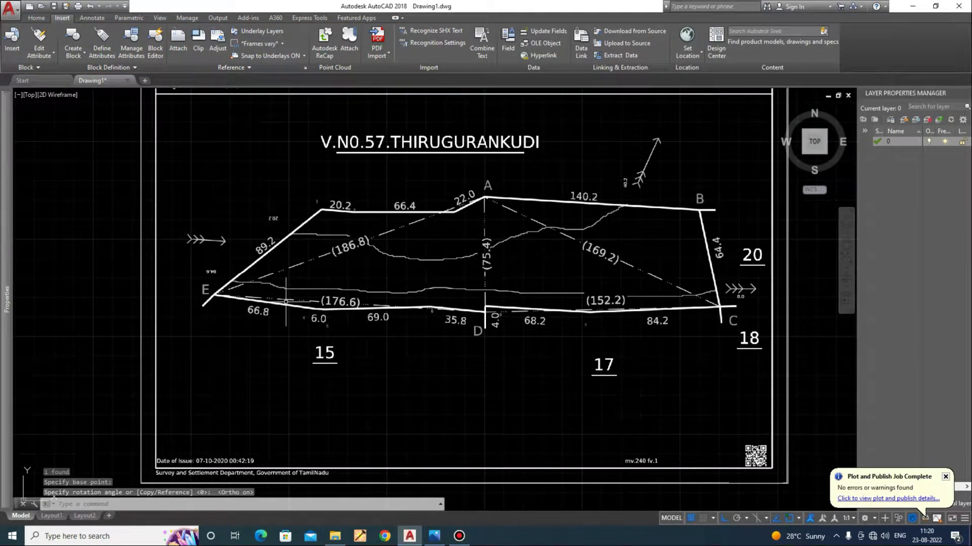
pyautogui.scroll(-1, 270, 304)
pyautogui.scroll(3, 264, 308)
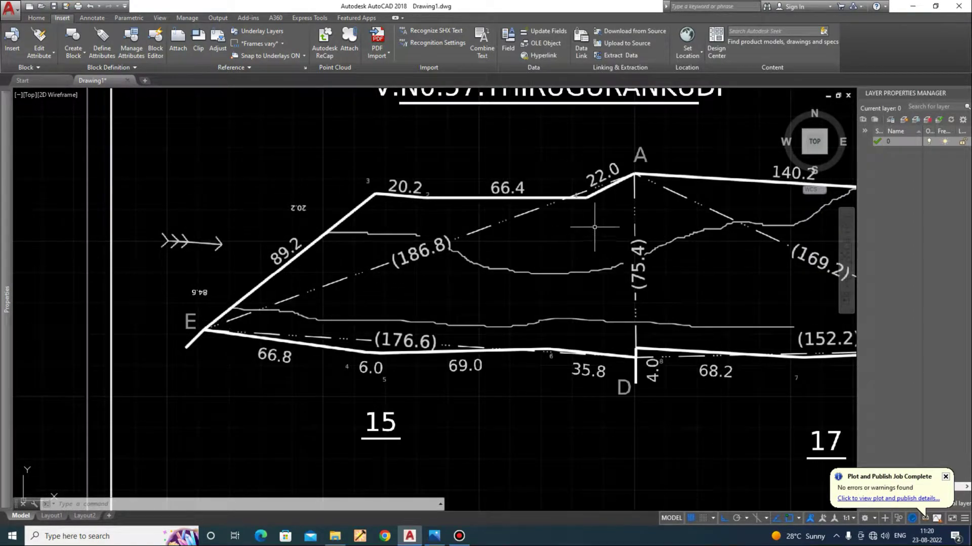
pyautogui.scroll(-5, 288, 325)
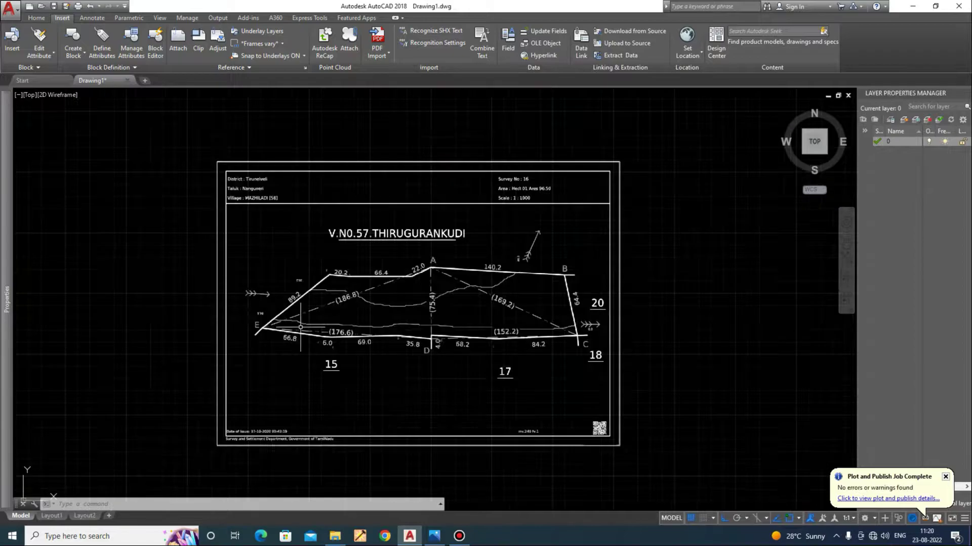
# Draw a freehand slanted line outside the plot boundary beside corner E, with Ortho off.
pyautogui.scroll(6, 260, 334)
pyautogui.write('l')
pyautogui.press('Return')
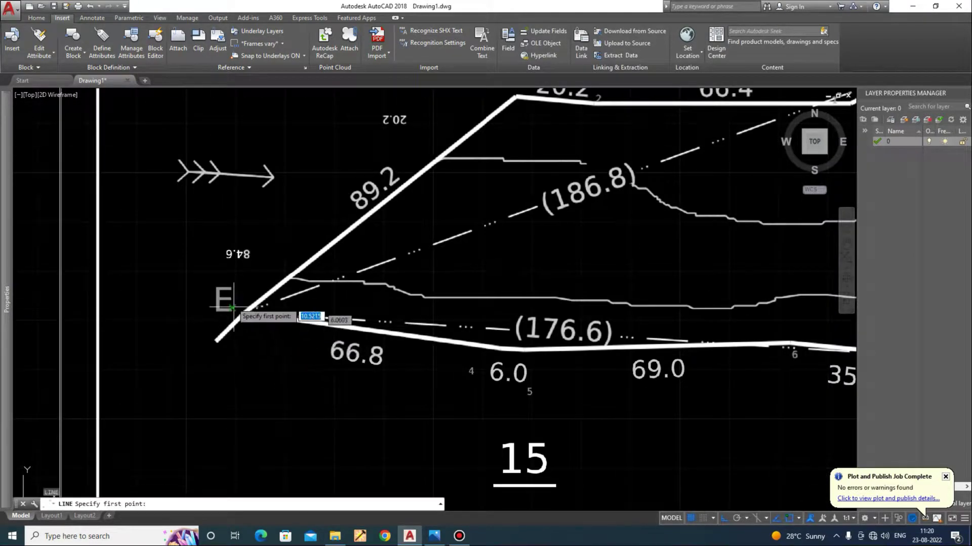
pyautogui.click(141, 236)
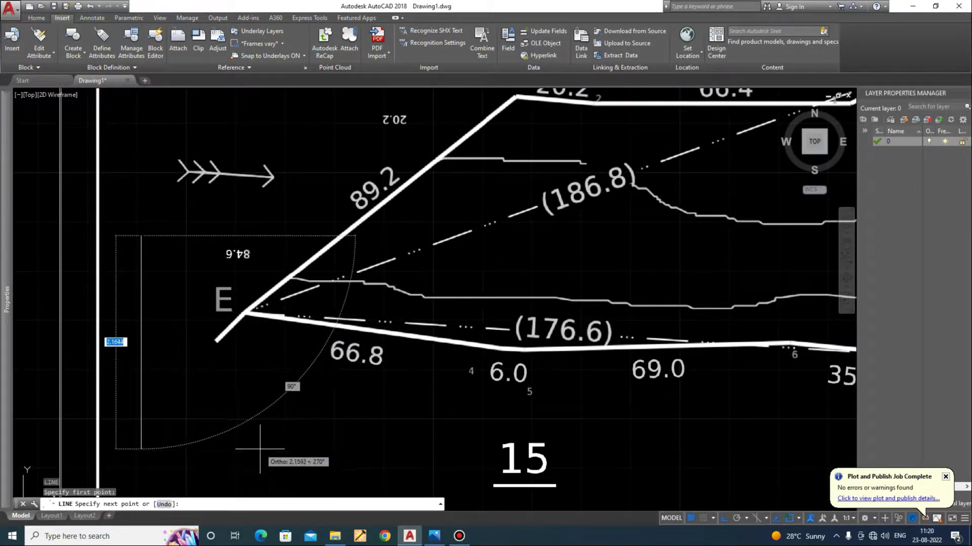
pyautogui.press('F8')
pyautogui.click(249, 463)
pyautogui.press('Escape')
pyautogui.scroll(-5, 175, 469)
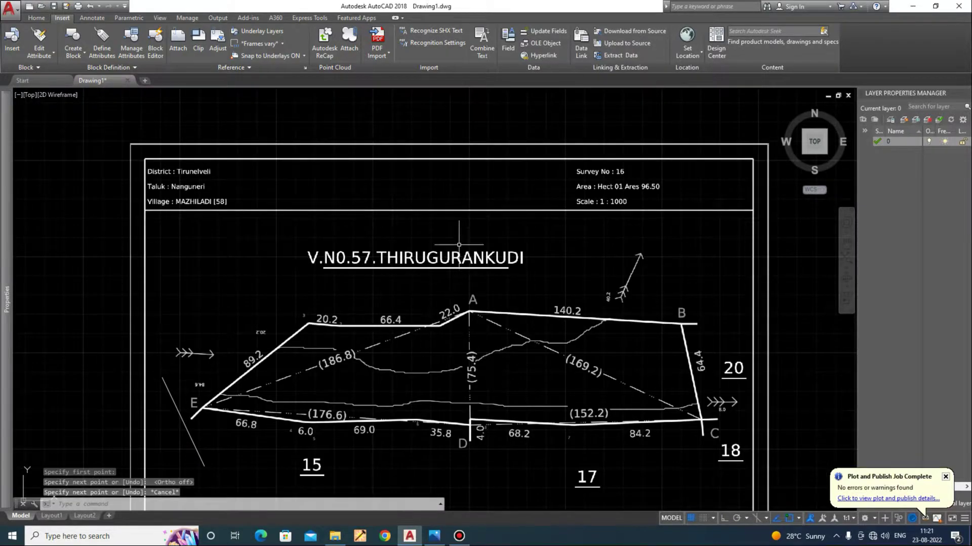
# Draw a freehand slanted helper line from the plan title down across the diagonals beyond corner A.
pyautogui.press('Return')
pyautogui.click(459, 223)
pyautogui.click(562, 400)
pyautogui.press('Escape')
pyautogui.scroll(4, 283, 398)
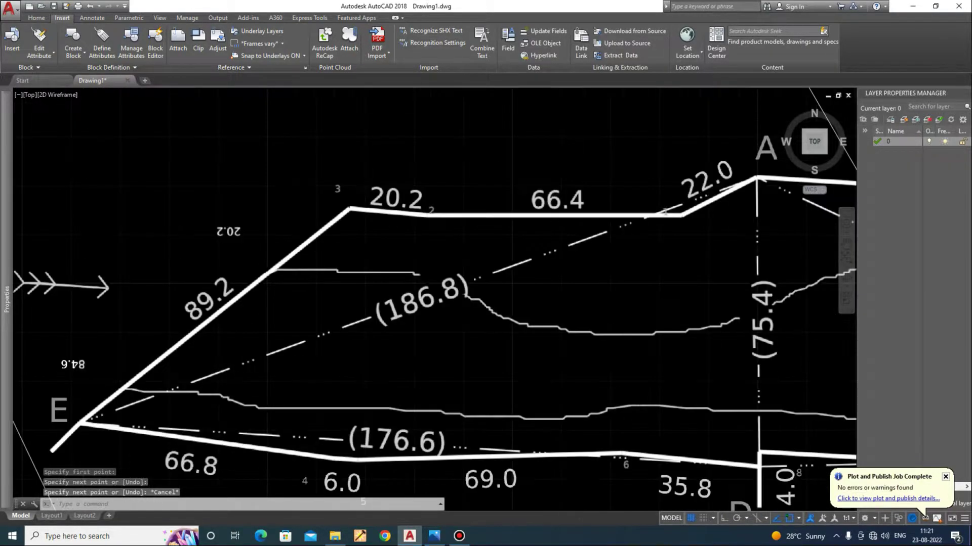
# Draw a short line along the dashes of the E–A diagonal (186.8) near corner E.
pyautogui.press('Return')
pyautogui.scroll(4, 230, 385)
pyautogui.scroll(1, 230, 385)
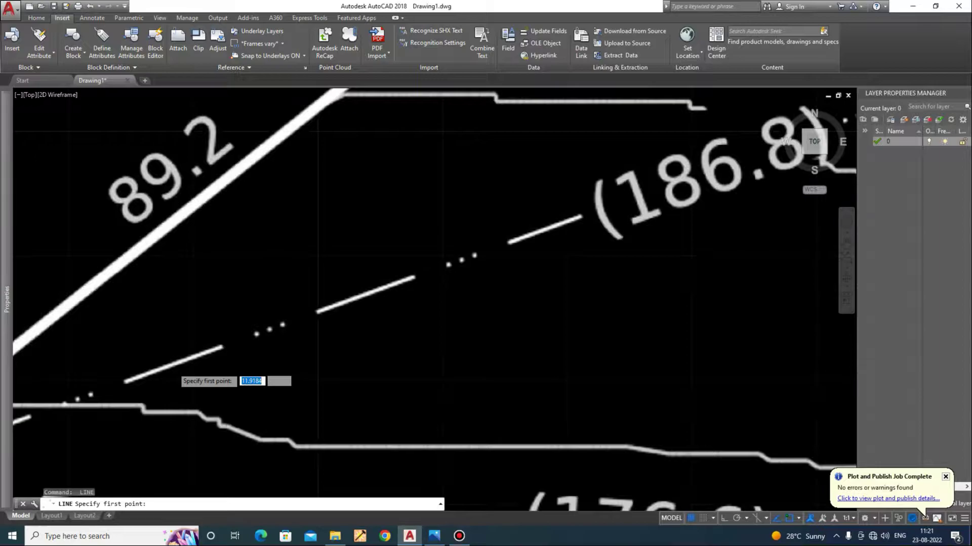
pyautogui.scroll(2, 175, 367)
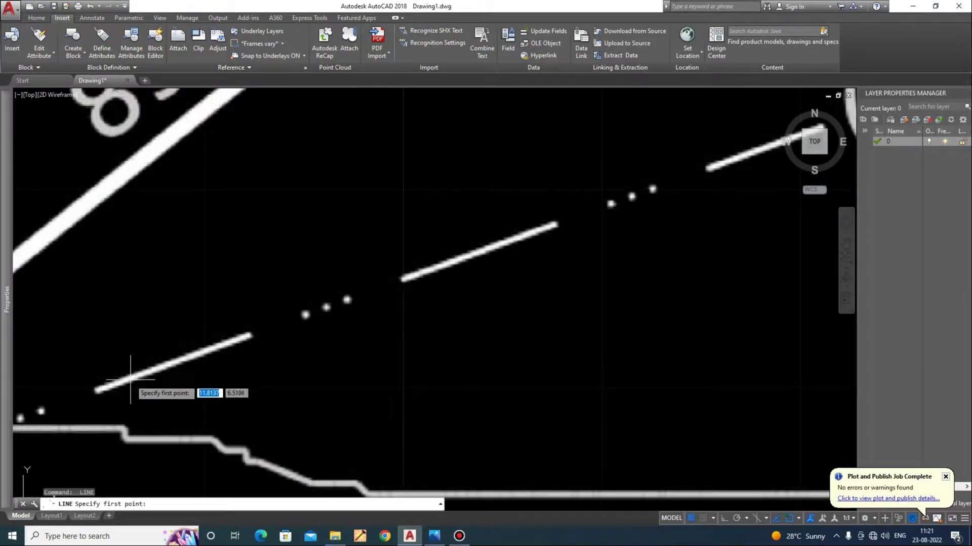
pyautogui.click(97, 390)
pyautogui.scroll(-2, 364, 375)
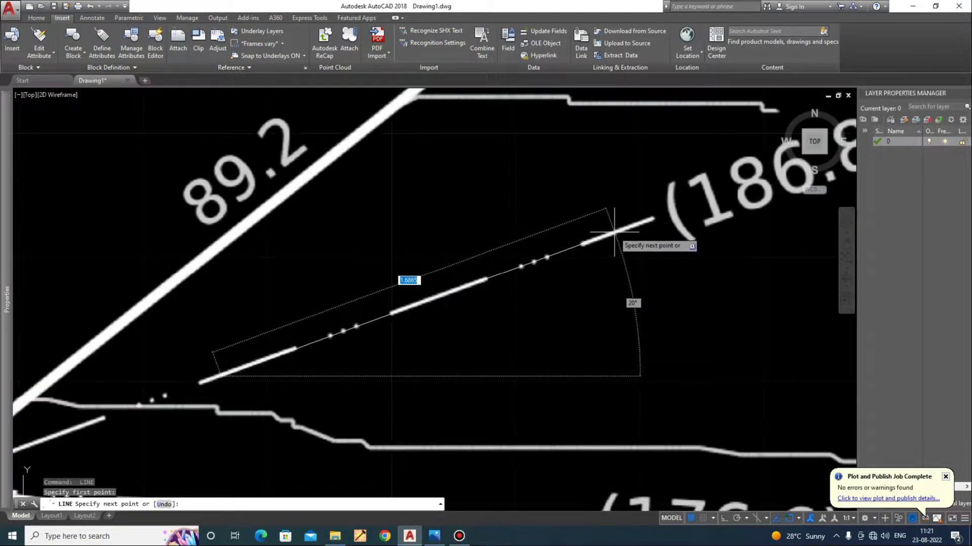
pyautogui.press('Escape')
# Extend the line on the E–A diagonal at both ends to the slanted helper lines beyond E and A.
pyautogui.write('ex')
pyautogui.press('Return')
pyautogui.scroll(-8, 440, 279)
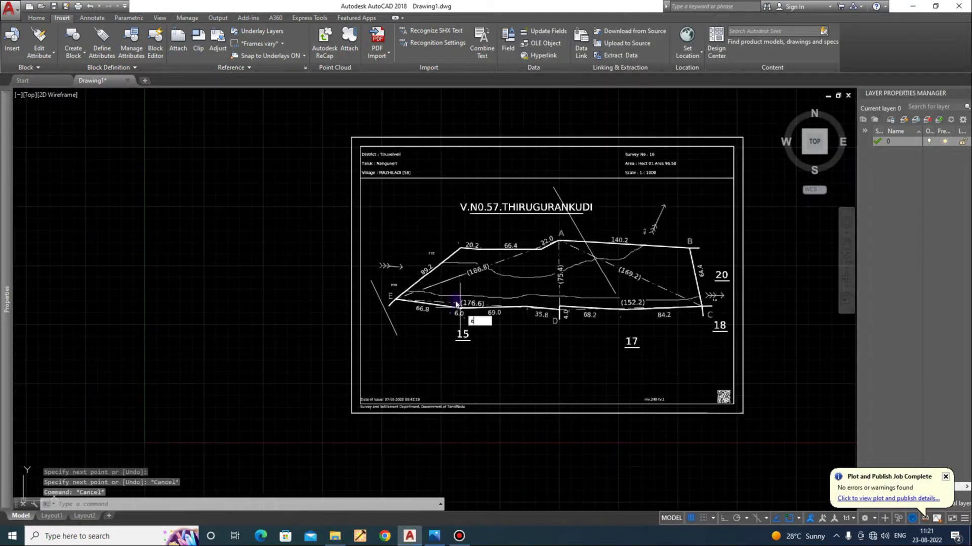
pyautogui.press('Return')
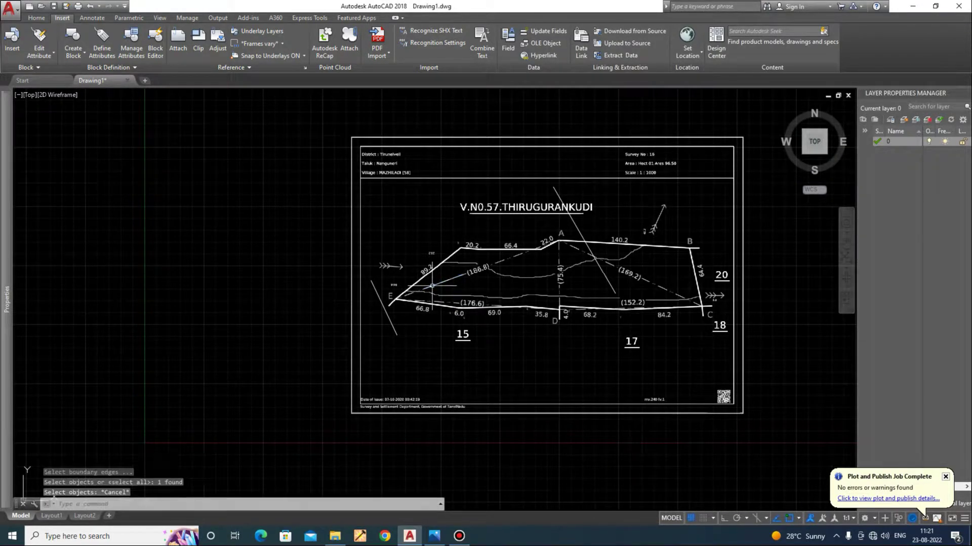
pyautogui.click(432, 286)
pyautogui.press('Escape')
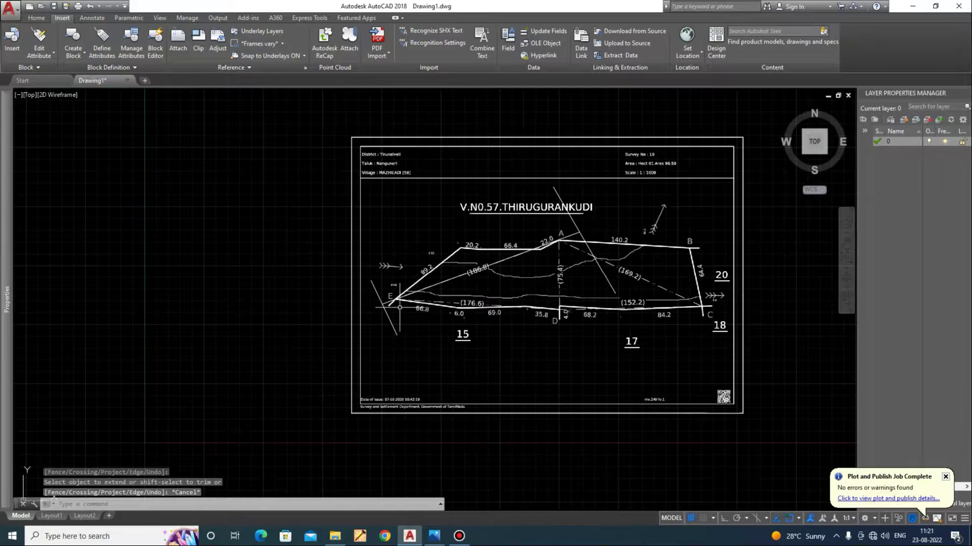
# Draw a short line along the dashes of the E–D diagonal (176.6) near corner E.
pyautogui.scroll(8, 448, 307)
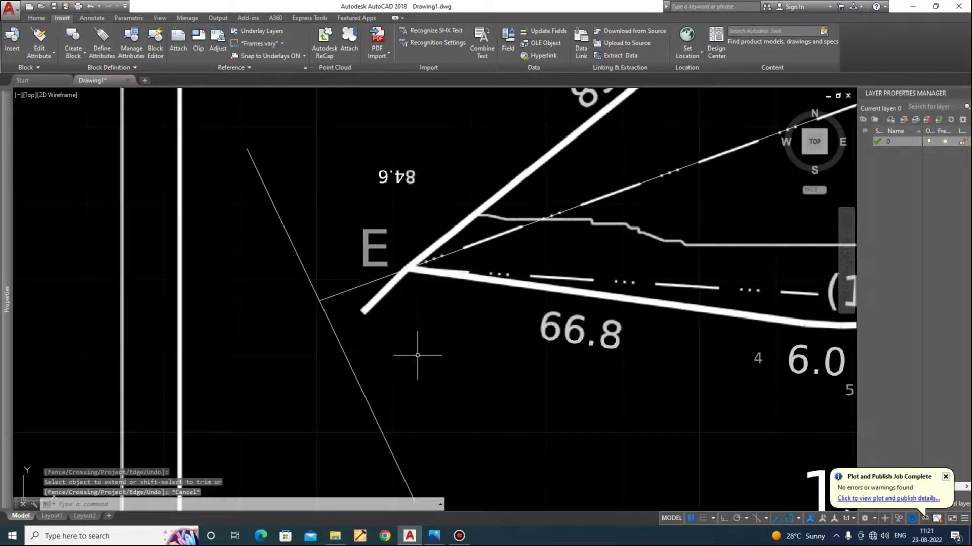
pyautogui.write('l')
pyautogui.press('Return')
pyautogui.scroll(5, 696, 288)
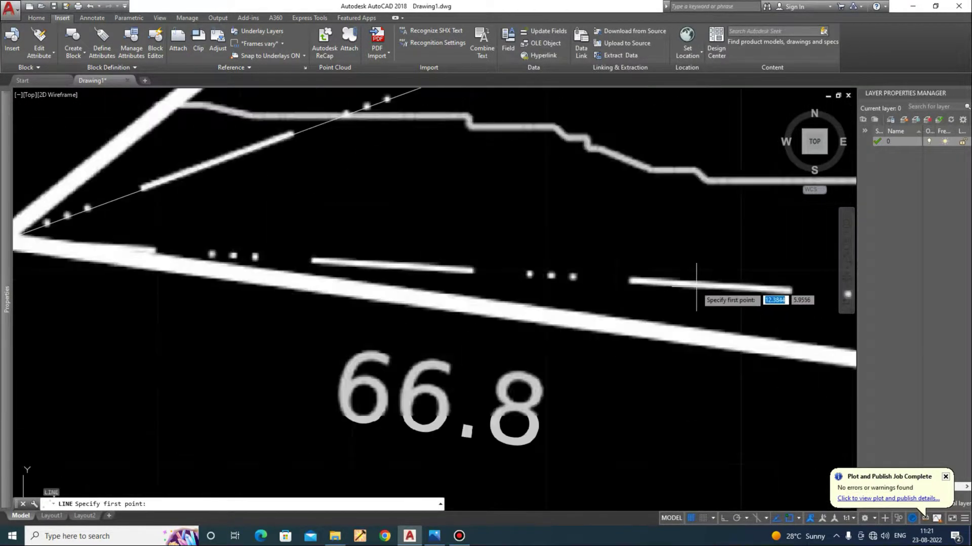
pyautogui.click(698, 286)
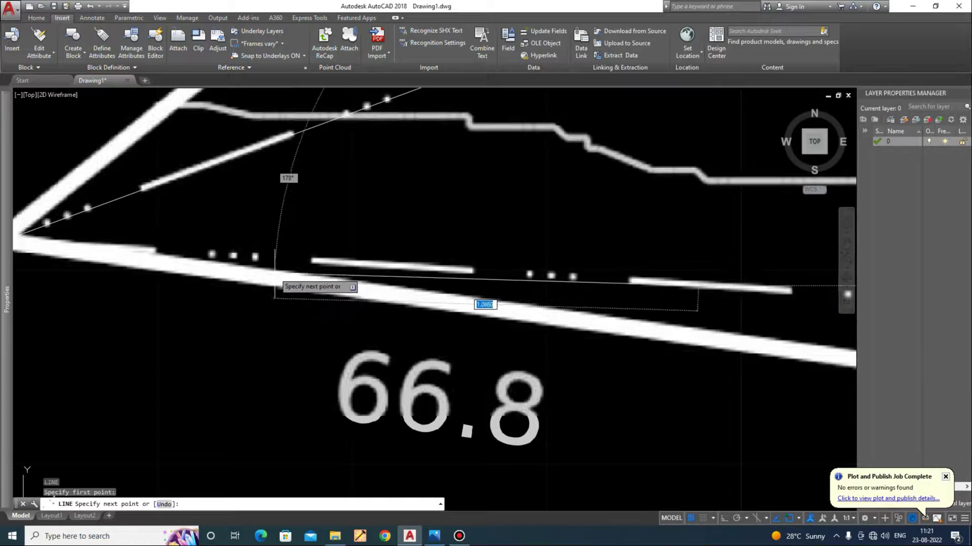
pyautogui.click(223, 255)
pyautogui.press('Escape')
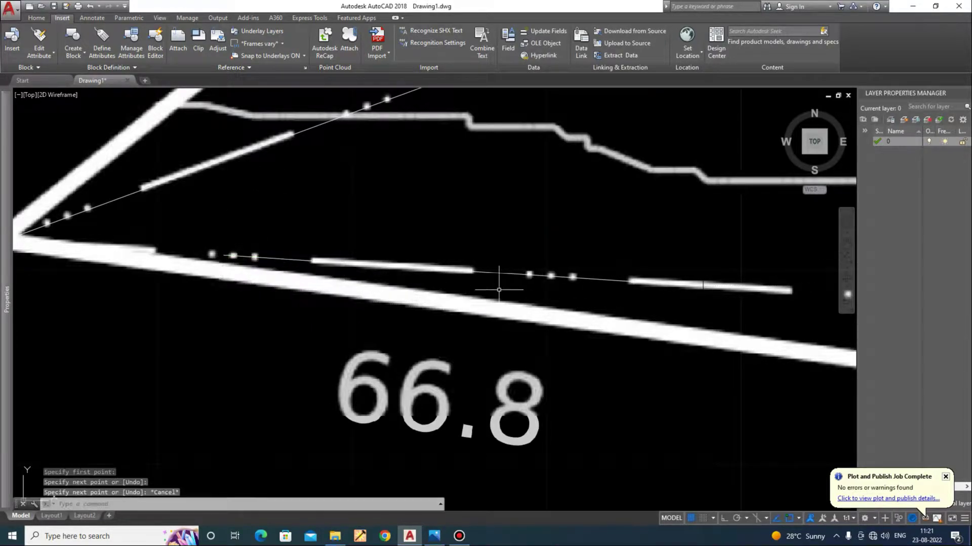
# Stretch the D-side end of the short E–D line slightly to line it up with the dashed diagonal.
pyautogui.write('s')
pyautogui.press('Return')
pyautogui.click(705, 300)
pyautogui.click(650, 237)
pyautogui.press('Return')
pyautogui.click(692, 237)
pyautogui.click(692, 236)
pyautogui.scroll(-6, 285, 290)
pyautogui.scroll(-5, 559, 313)
pyautogui.scroll(6, 504, 324)
# Draw a freehand slanted helper line crossing the lower boundary just past corner D.
pyautogui.write('l')
pyautogui.press('Return')
pyautogui.click(570, 228)
pyautogui.click(514, 391)
pyautogui.press('Escape')
# Extend the E–D line at both ends to the helper lines beyond corners E and D.
pyautogui.write('ex')
pyautogui.press('Return')
pyautogui.press('Return')
pyautogui.scroll(-2, 162, 281)
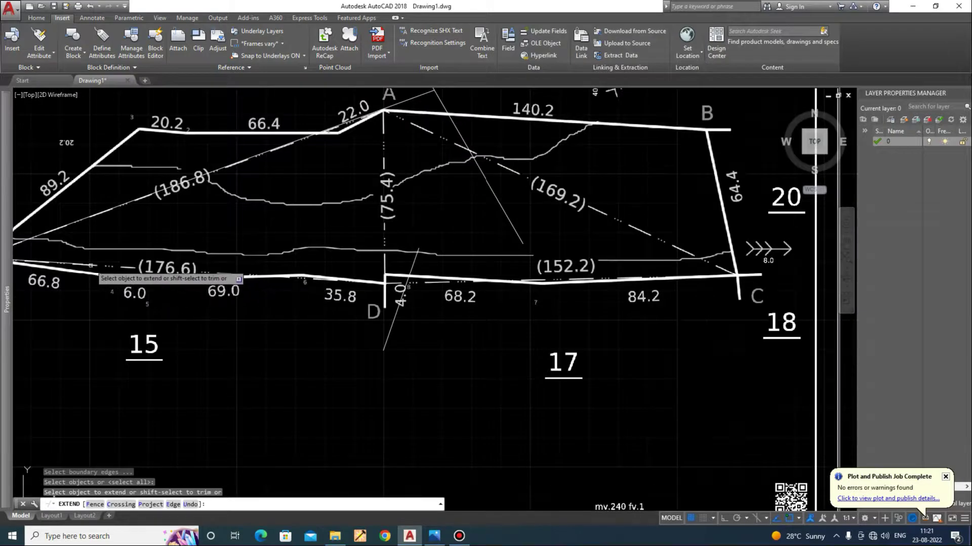
pyautogui.click(76, 264)
pyautogui.scroll(-3, 244, 284)
pyautogui.scroll(4, 240, 278)
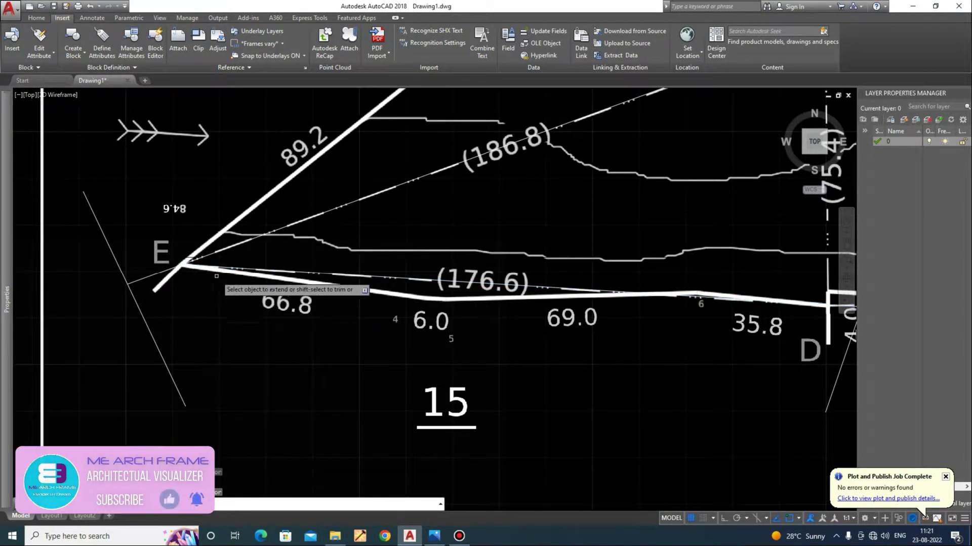
pyautogui.click(266, 255)
pyautogui.click(254, 297)
pyautogui.scroll(-4, 168, 277)
pyautogui.press('Escape')
# Delete the slanted helper line beside corner D.
pyautogui.scroll(2, 468, 315)
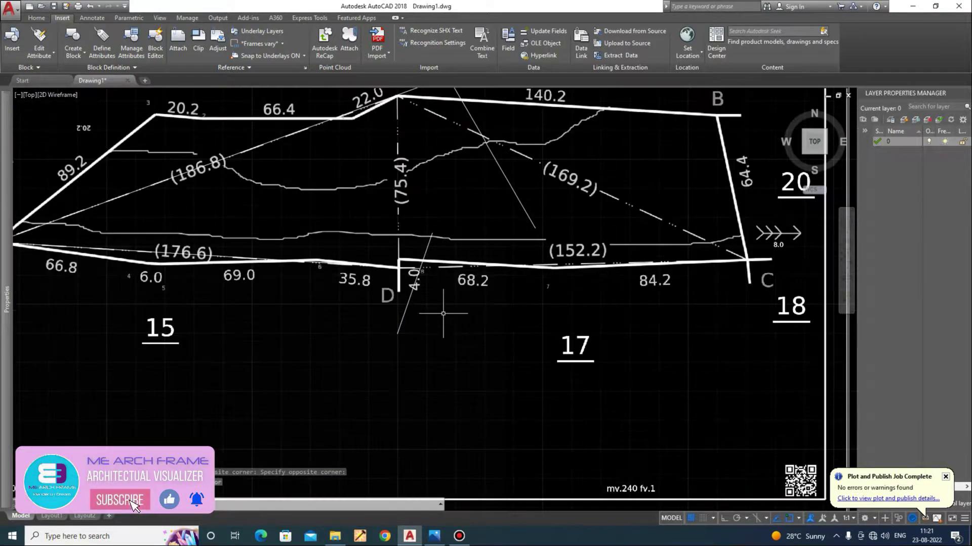
pyautogui.click(443, 314)
pyautogui.click(376, 313)
pyautogui.press('Delete')
pyautogui.scroll(-2, 632, 344)
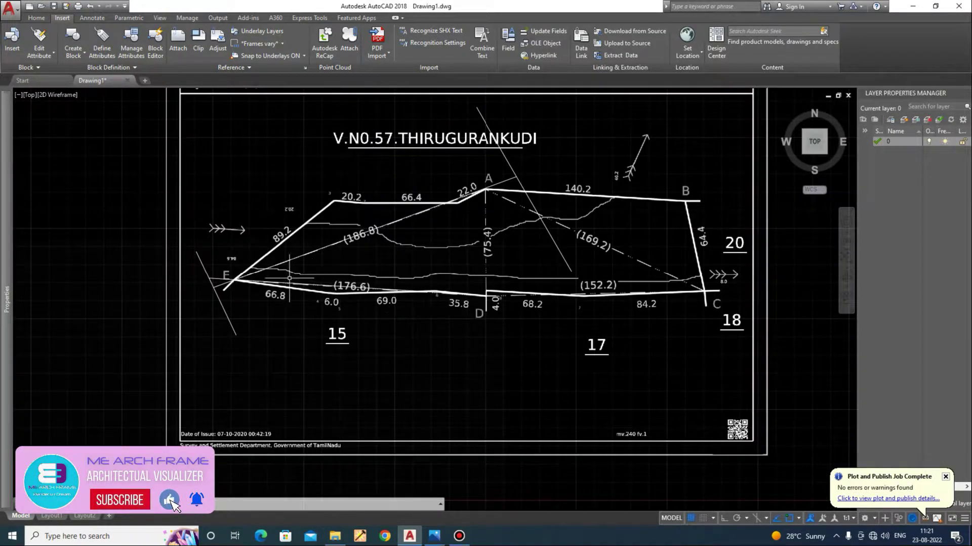
pyautogui.scroll(2, 289, 270)
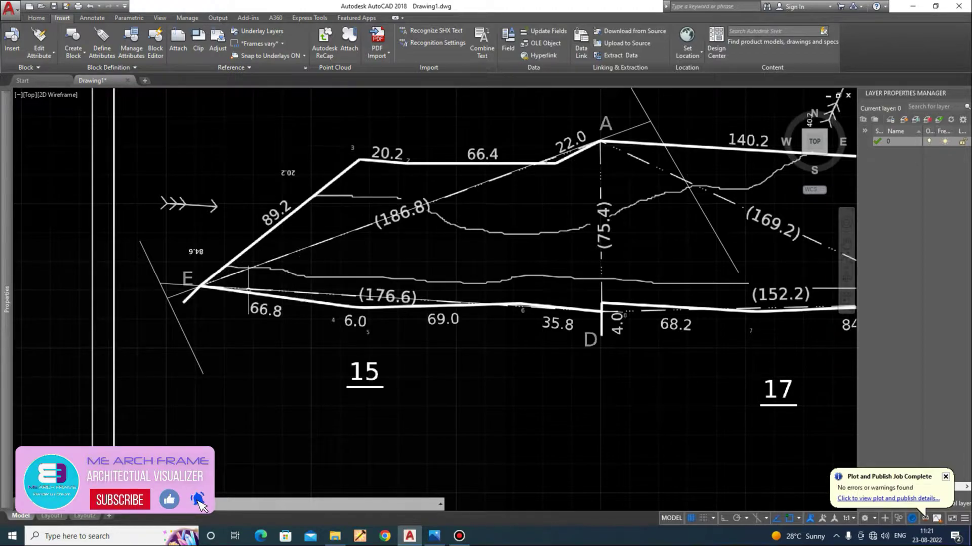
pyautogui.scroll(2, 209, 295)
pyautogui.scroll(-2, 202, 288)
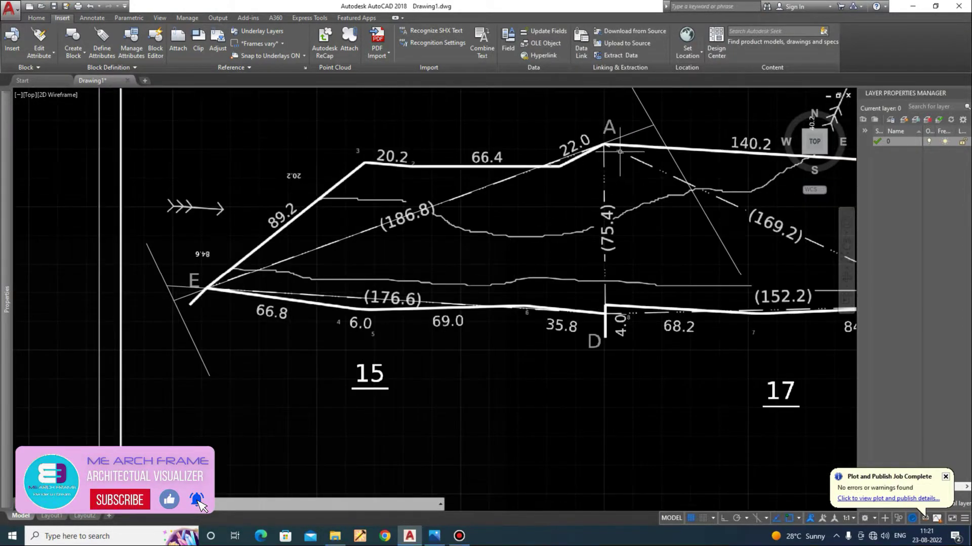
# Draw a line along the dashed A–D diagonal (75.4), from the dash above its label to just below corner A.
pyautogui.scroll(4, 628, 148)
pyautogui.write('l')
pyautogui.press('Return')
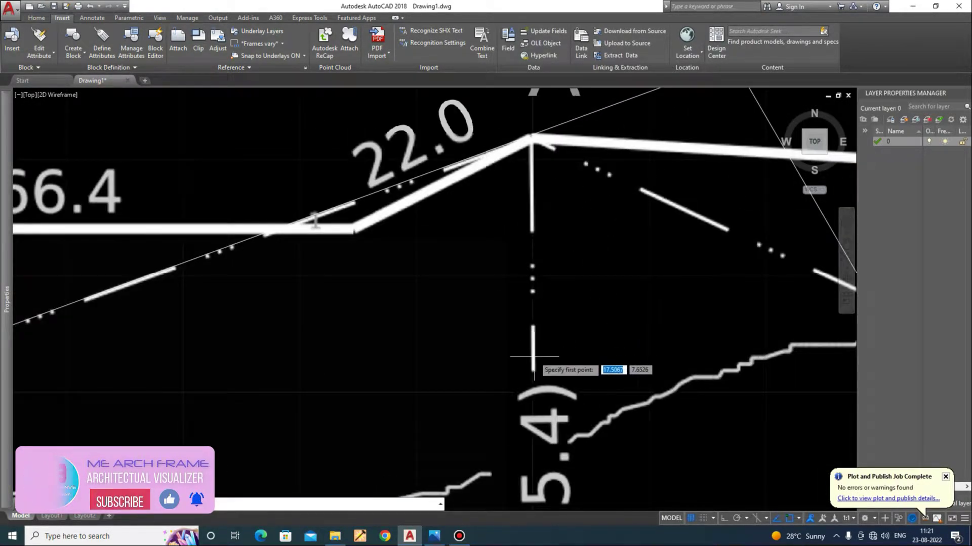
pyautogui.scroll(5, 533, 357)
pyautogui.click(528, 416)
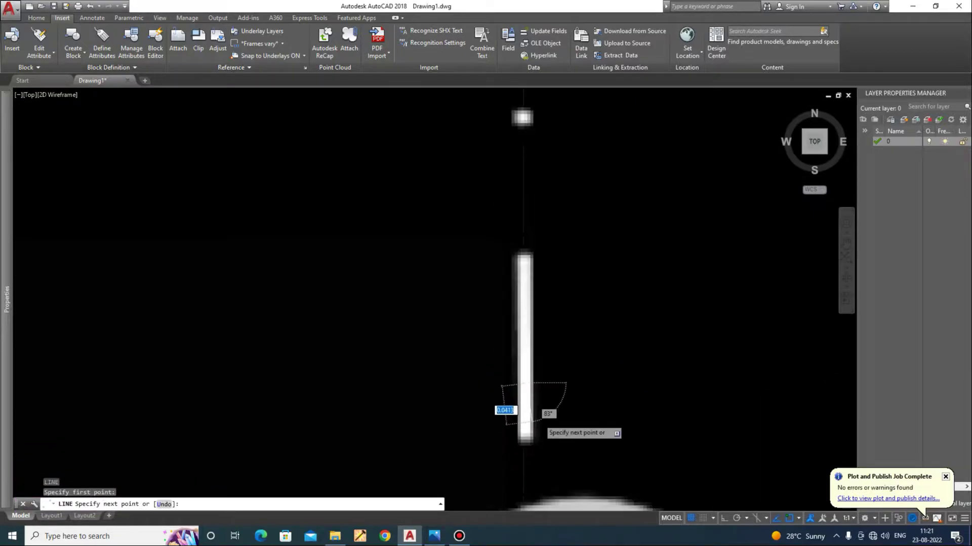
pyautogui.scroll(-5, 526, 420)
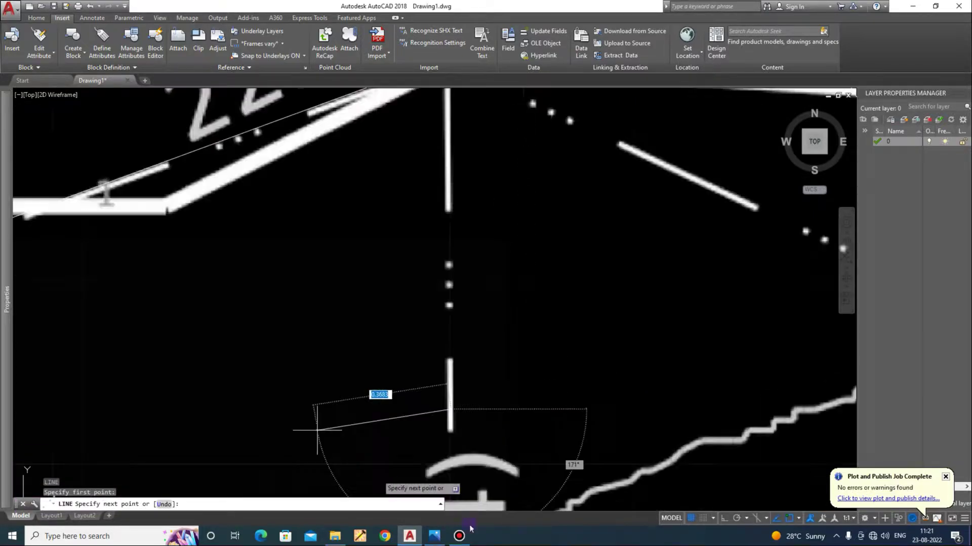
pyautogui.scroll(6, 495, 273)
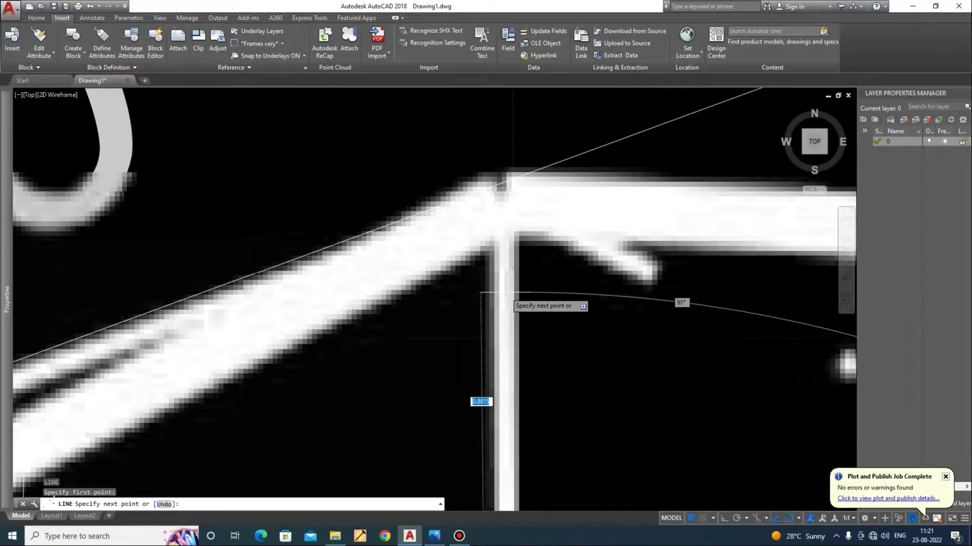
pyautogui.click(504, 292)
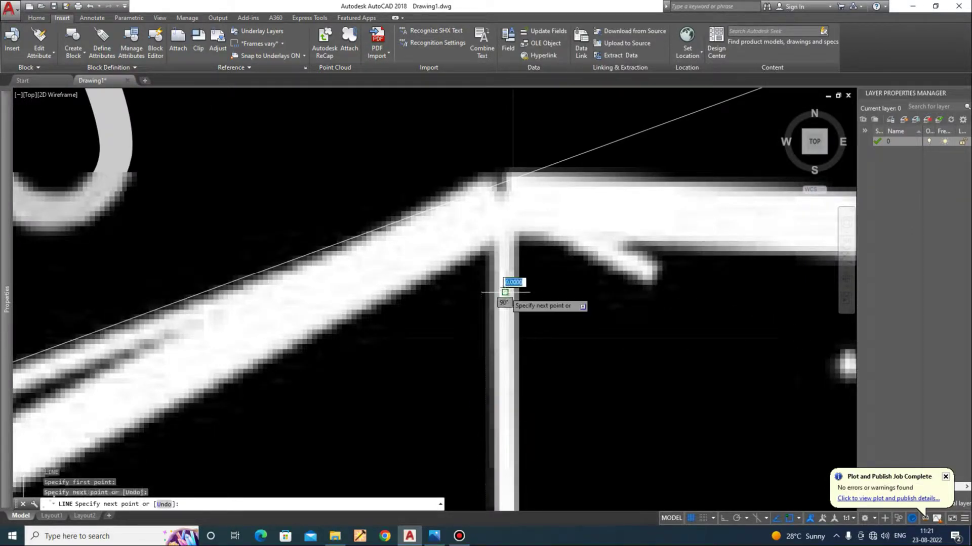
pyautogui.press('Escape')
# Extend the A–D line past corner A to the slanted helper line.
pyautogui.scroll(-5, 474, 292)
pyautogui.write('ex')
pyautogui.press('Return')
pyautogui.press('Return')
pyautogui.click(526, 373)
pyautogui.click(442, 422)
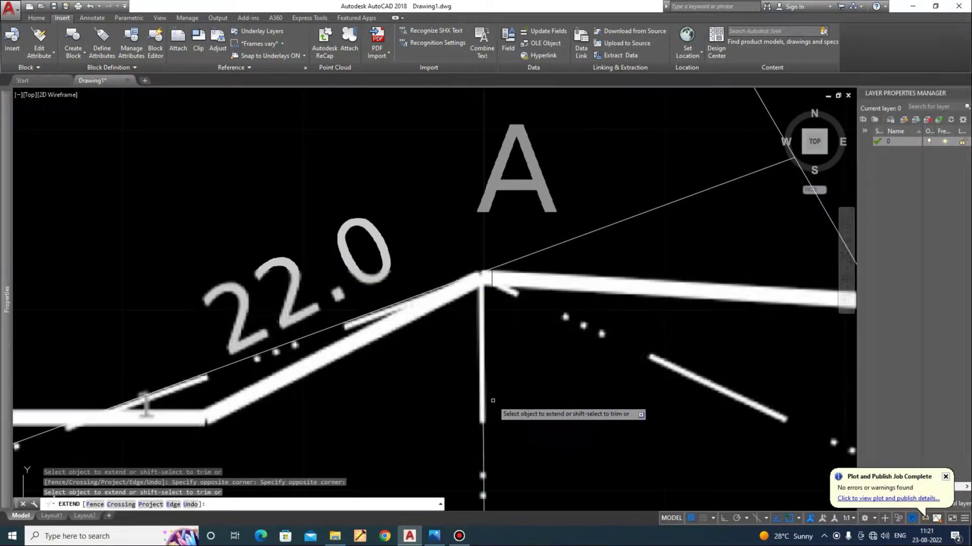
pyautogui.press('Escape')
# Erase the slanted helper line that crosses the title beyond corner A.
pyautogui.scroll(-5, 514, 336)
pyautogui.scroll(-2, 515, 244)
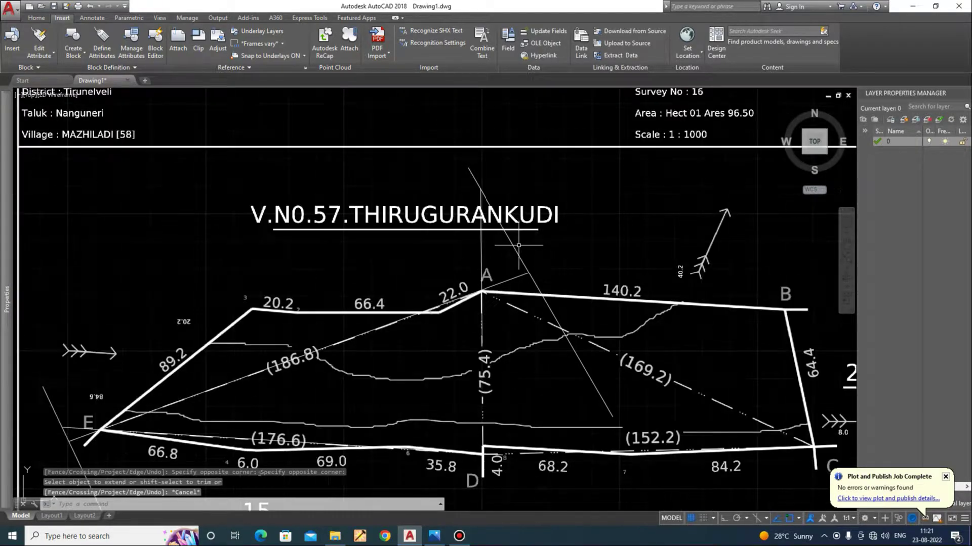
pyautogui.click(526, 244)
pyautogui.click(499, 251)
pyautogui.write('e')
pyautogui.press('Return')
pyautogui.scroll(-4, 177, 347)
pyautogui.scroll(6, 142, 370)
pyautogui.press('Escape')
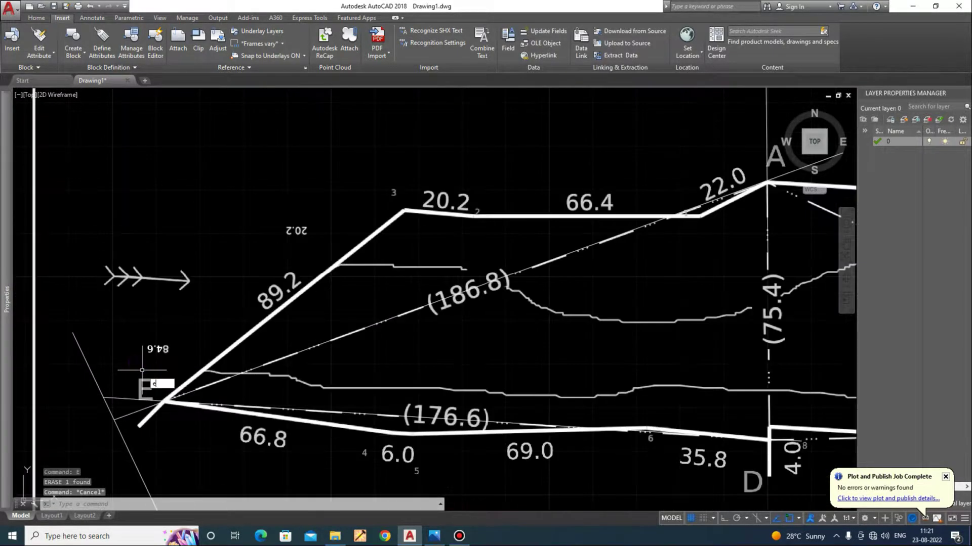
# Erase the slanted helper line outside the boundary beside corner E.
pyautogui.write('e')
pyautogui.press('Return')
pyautogui.click(91, 367)
pyautogui.press('Return')
pyautogui.press('Escape')
pyautogui.scroll(-6, 321, 296)
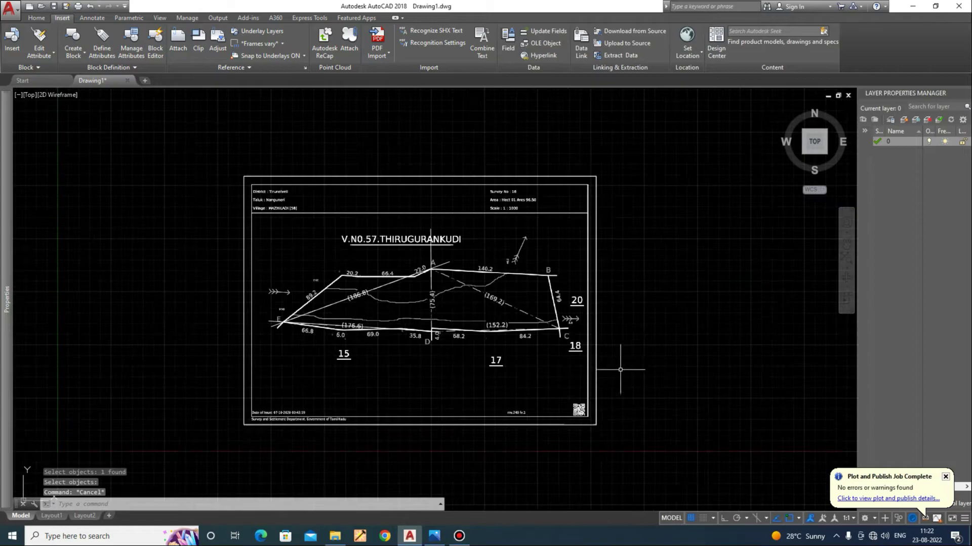
pyautogui.click(541, 392)
pyautogui.press('Escape')
# Measure the distance between the line intersections at corners E and A.
pyautogui.scroll(6, 298, 314)
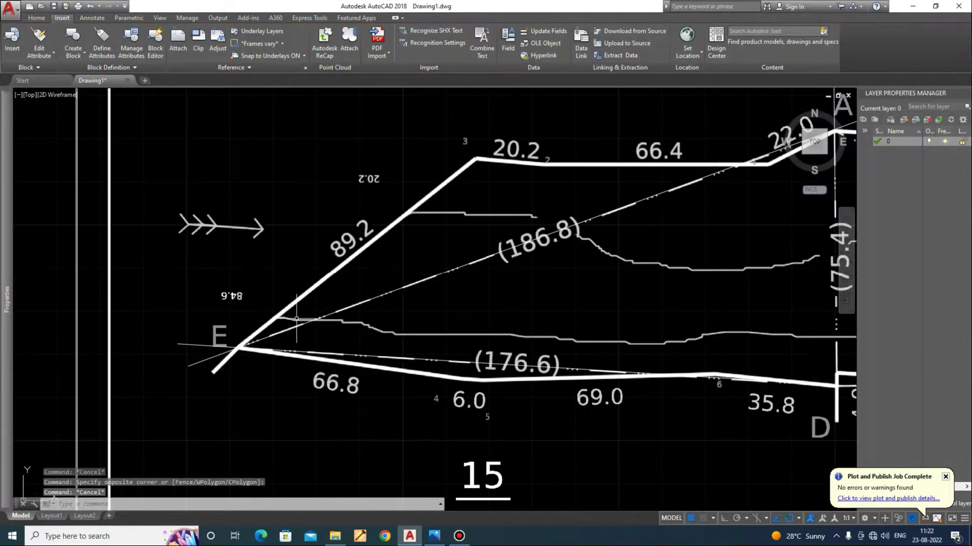
pyautogui.scroll(-2, 238, 348)
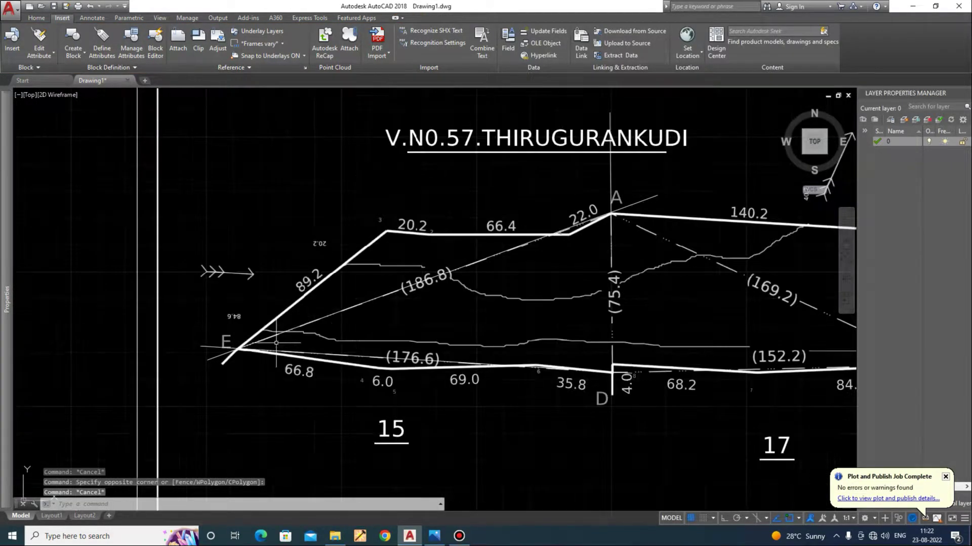
pyautogui.press('Escape')
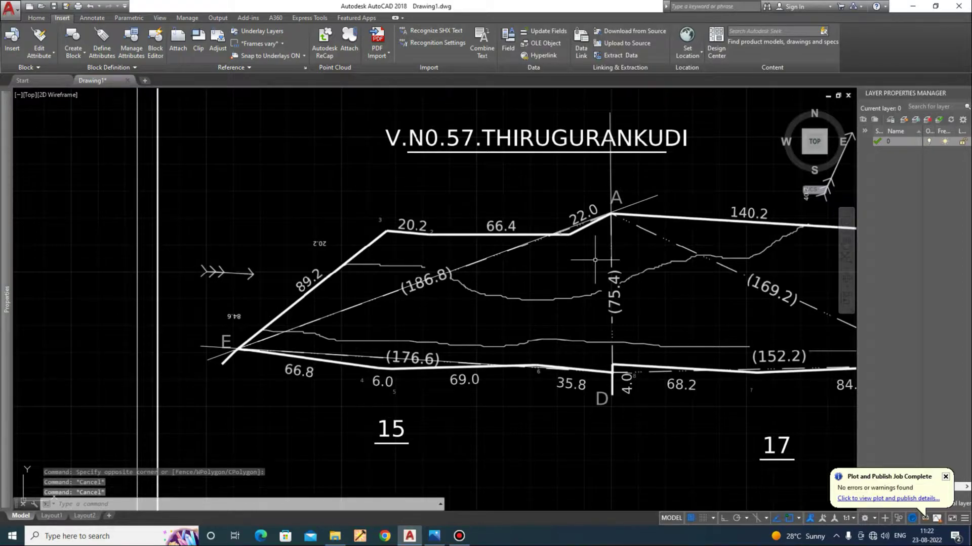
pyautogui.write('dist')
pyautogui.press('Return')
pyautogui.click(240, 348)
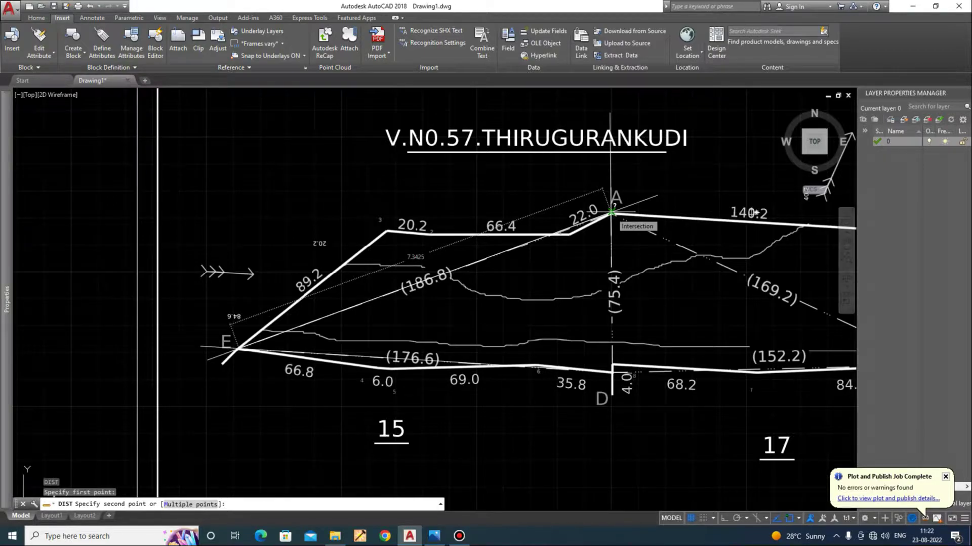
pyautogui.press('Escape')
# Scale the plan underlay together with the three traced lines by a factor of 10 from the sheet's lower-left corner.
pyautogui.scroll(-10, 478, 264)
pyautogui.press('Escape')
pyautogui.write('sc')
pyautogui.press('space')
pyautogui.click(396, 204)
pyautogui.click(640, 362)
pyautogui.press('Return')
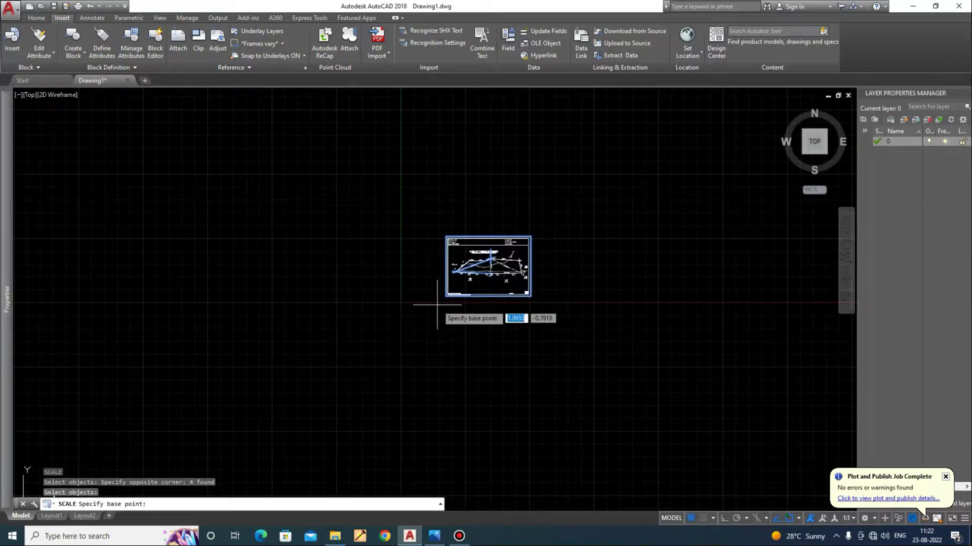
pyautogui.click(446, 296)
pyautogui.write('140')
pyautogui.press('Return')
# Measure the E–A diagonal on the enlarged plan between its two corner intersections.
pyautogui.scroll(-10, 365, 398)
pyautogui.scroll(10, 370, 362)
pyautogui.press('Escape')
pyautogui.write('dist')
pyautogui.press('Return')
pyautogui.click(343, 341)
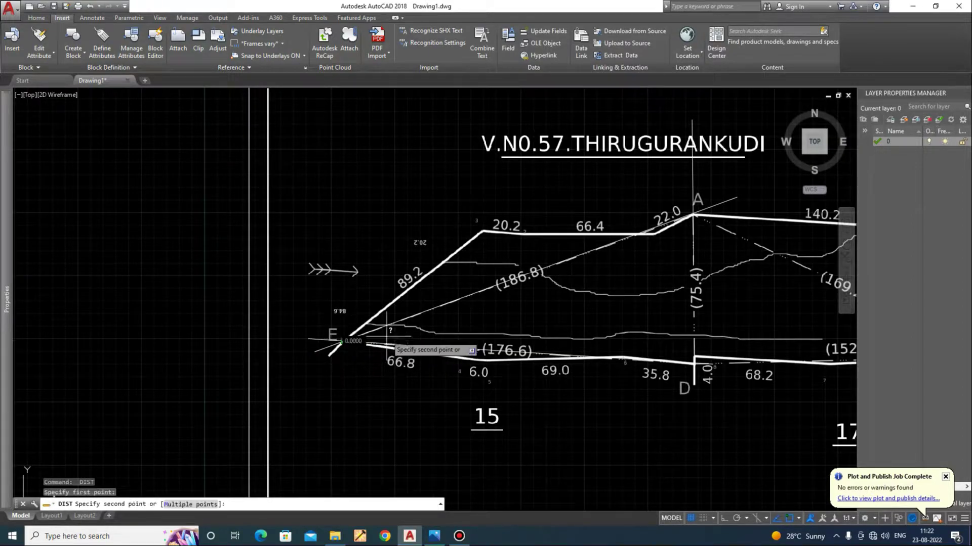
pyautogui.click(693, 213)
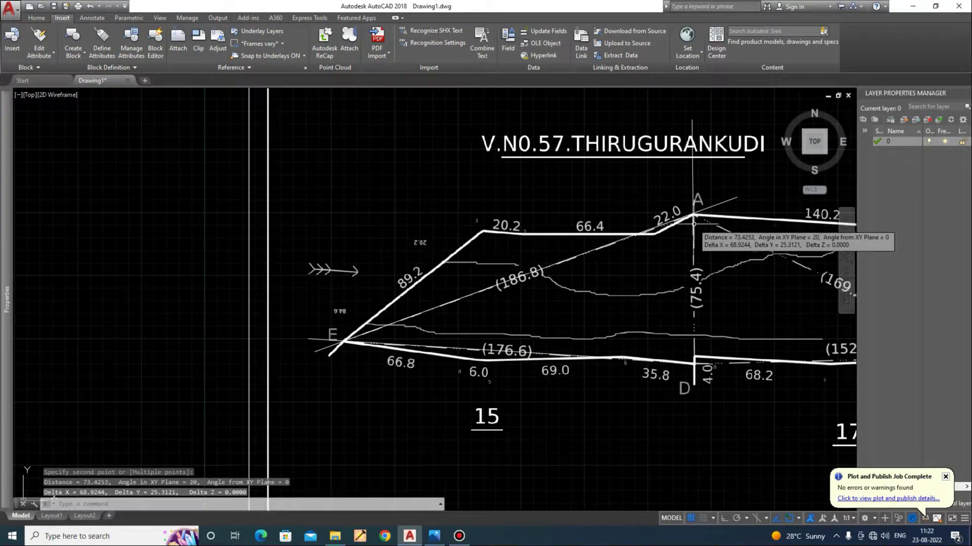
# Scale the underlay and the three traced lines by a factor of 2.5 from a point on the sheet near label 15.
pyautogui.scroll(-6, 694, 222)
pyautogui.write('scale')
pyautogui.press('Return')
pyautogui.click(621, 371)
pyautogui.click(501, 249)
pyautogui.press('Return')
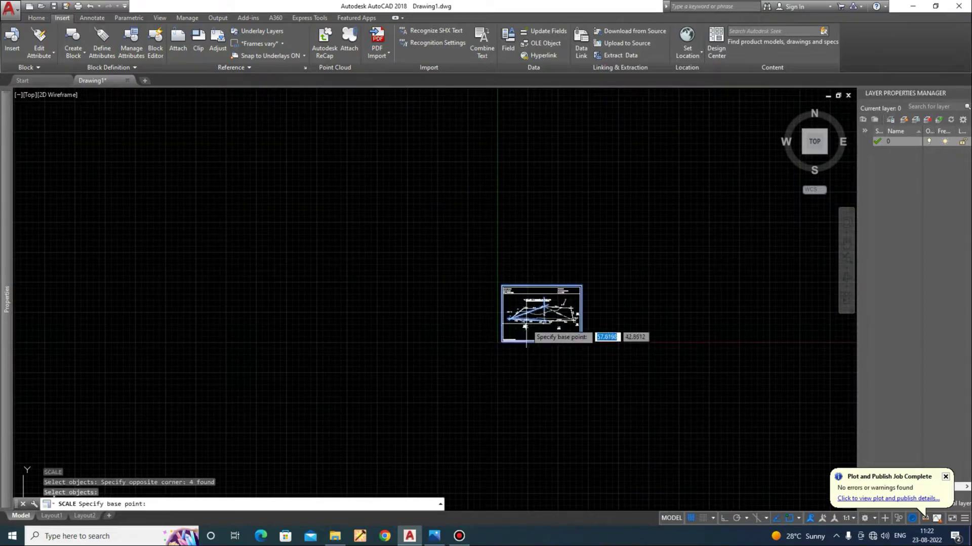
pyautogui.click(525, 327)
pyautogui.write('2.5')
pyautogui.press('Return')
pyautogui.scroll(3, 524, 316)
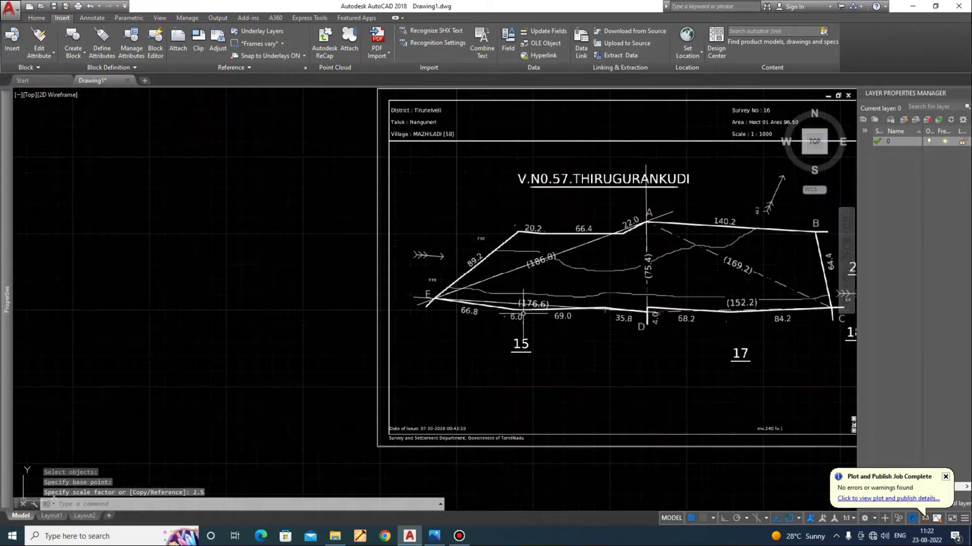
# Recheck the distance from corner E to corner A on the rescaled plan.
pyautogui.write('di')
pyautogui.press('Return')
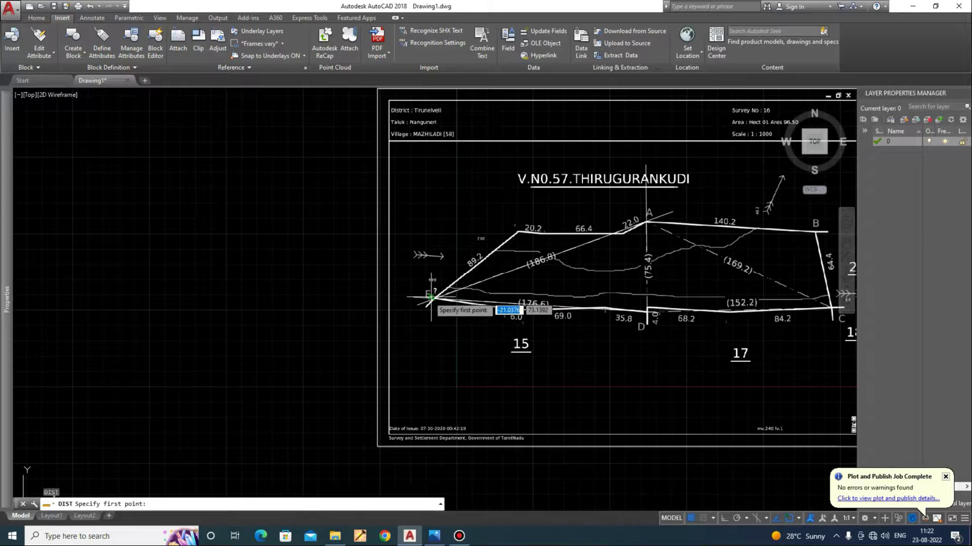
pyautogui.click(429, 300)
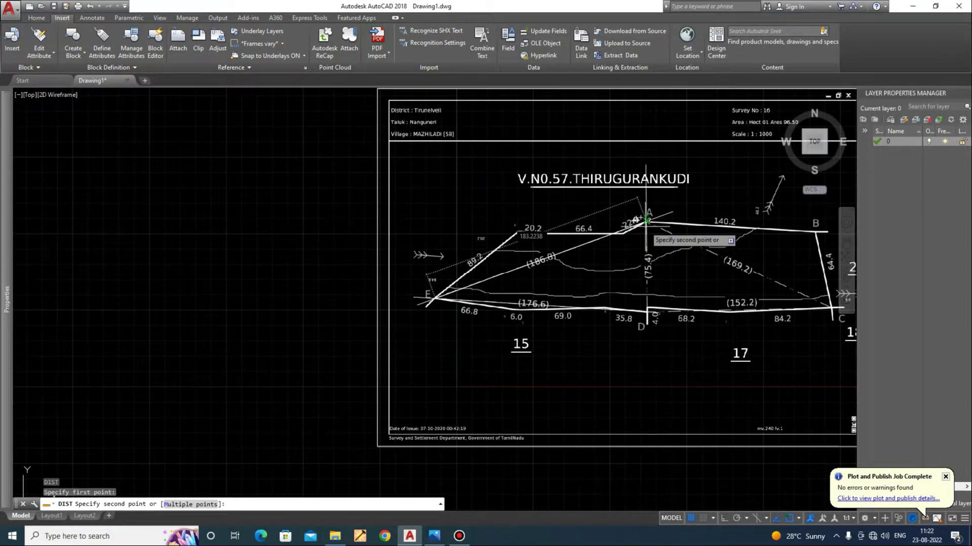
pyautogui.press('Escape')
# Scale the plan underlay and the three traced lines by a factor of 1.2 from corner E.
pyautogui.scroll(2, 523, 292)
pyautogui.scroll(-5, 644, 384)
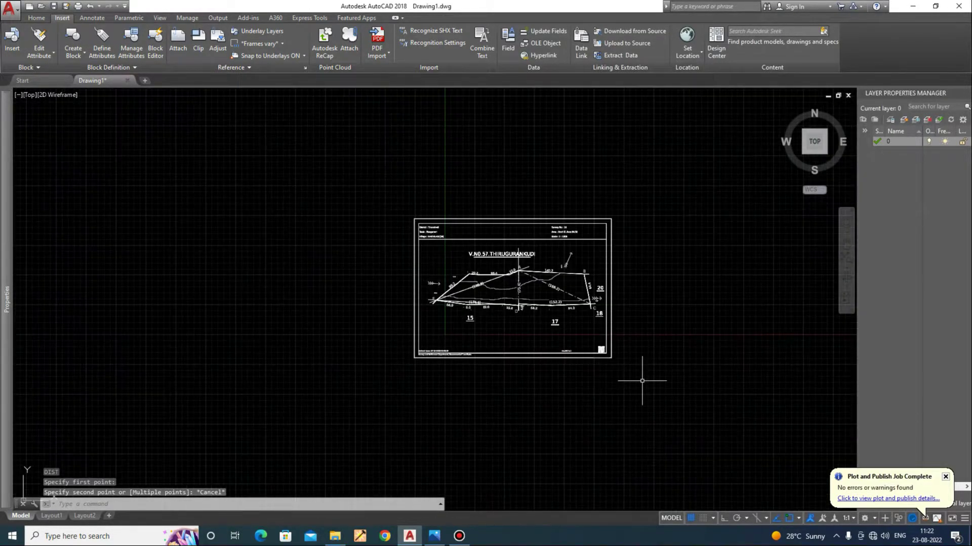
pyautogui.click(654, 405)
pyautogui.click(380, 173)
pyautogui.write('sc')
pyautogui.press('Return')
pyautogui.click(435, 303)
pyautogui.write('1.2')
pyautogui.press('Return')
pyautogui.scroll(8, 393, 323)
pyautogui.press('Escape')
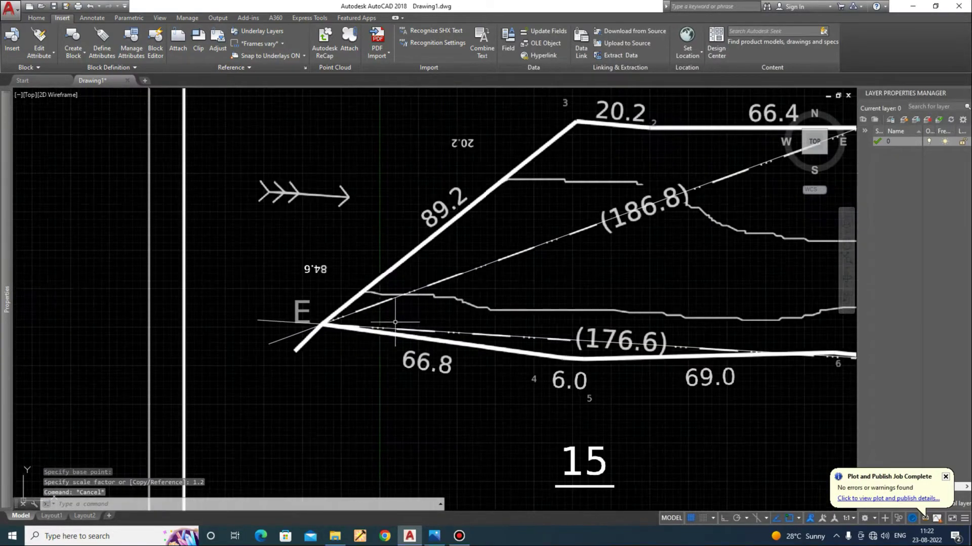
# Draw a circle of radius 186.8 centred on the line intersection at corner E.
pyautogui.scroll(5, 314, 323)
pyautogui.write('c')
pyautogui.press('Return')
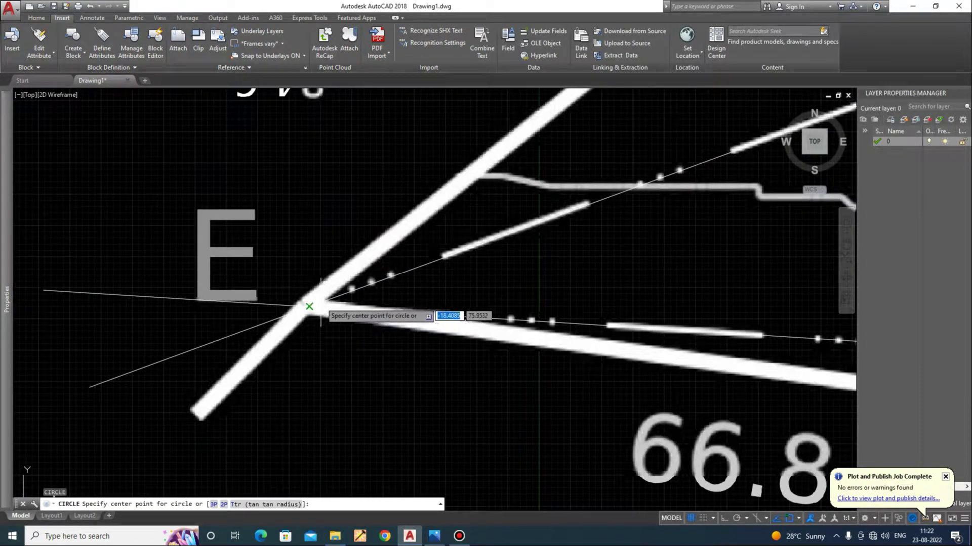
pyautogui.click(310, 305)
pyautogui.scroll(-4, 320, 185)
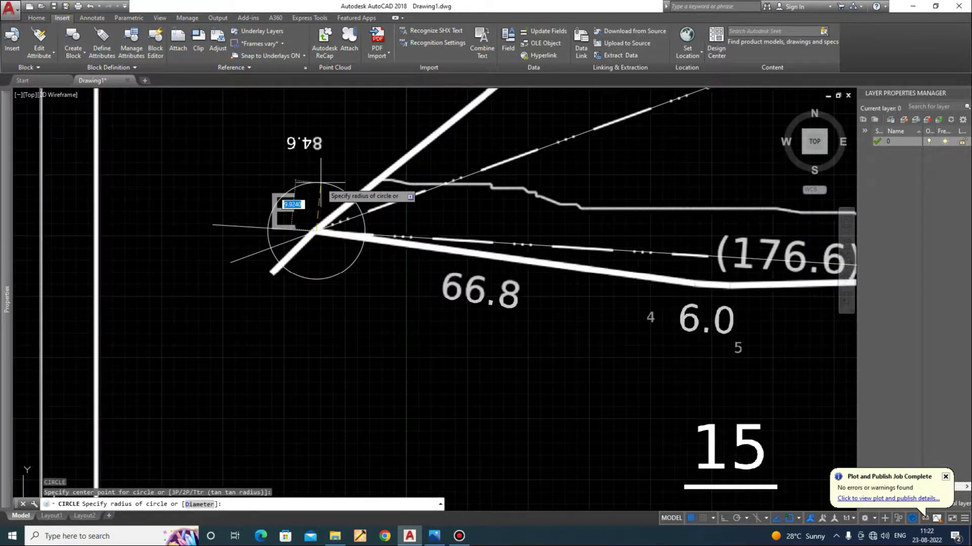
pyautogui.scroll(-5, 320, 183)
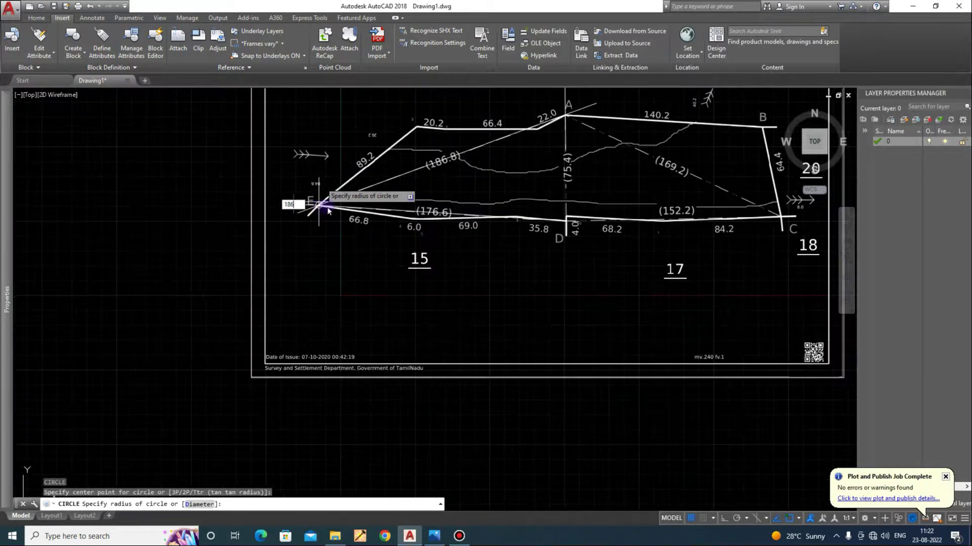
pyautogui.write('186.8')
pyautogui.press('Return')
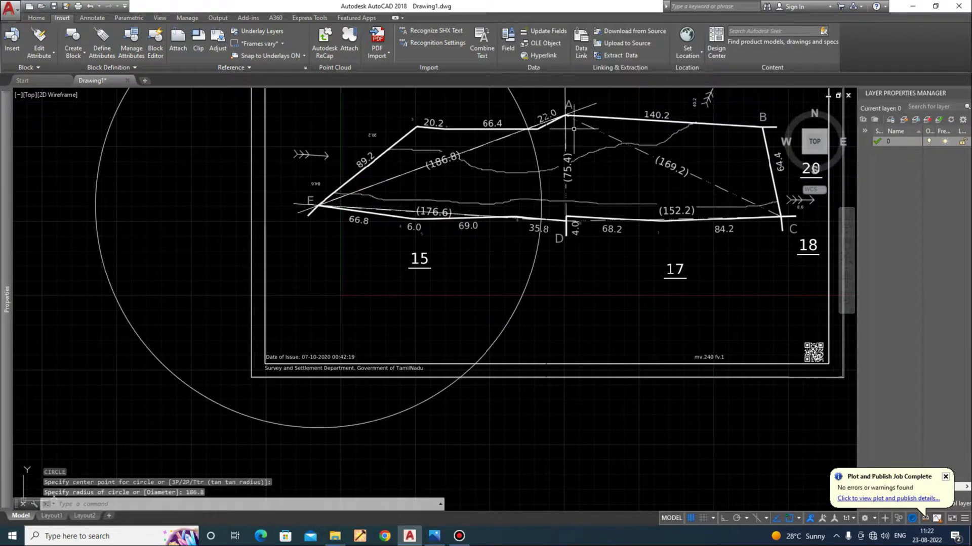
# Scale the underlay and traced lines from corner E by reference, taking E–A as reference length and the circle's crossing with the diagonal as new length.
pyautogui.scroll(5, 554, 120)
pyautogui.scroll(-5, 482, 163)
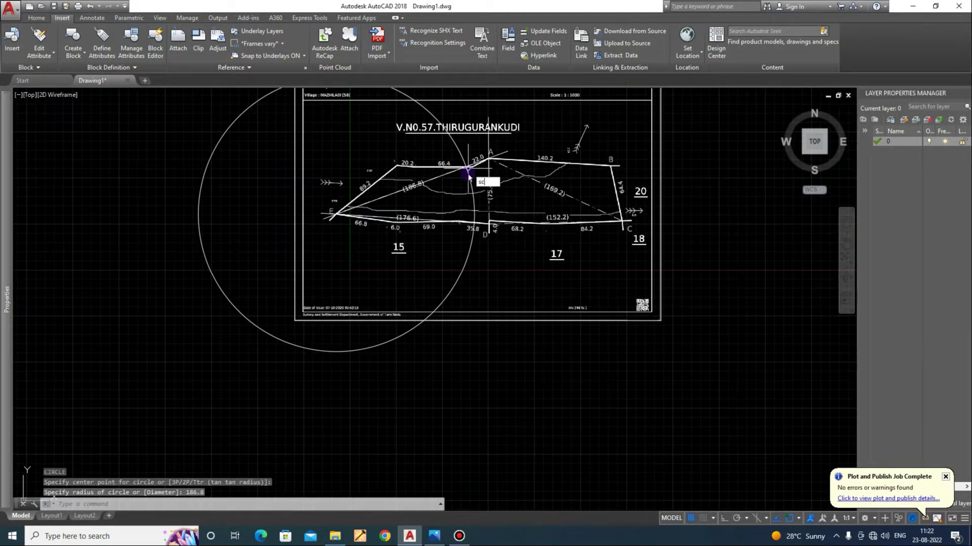
pyautogui.press('Return')
pyautogui.scroll(-3, 439, 340)
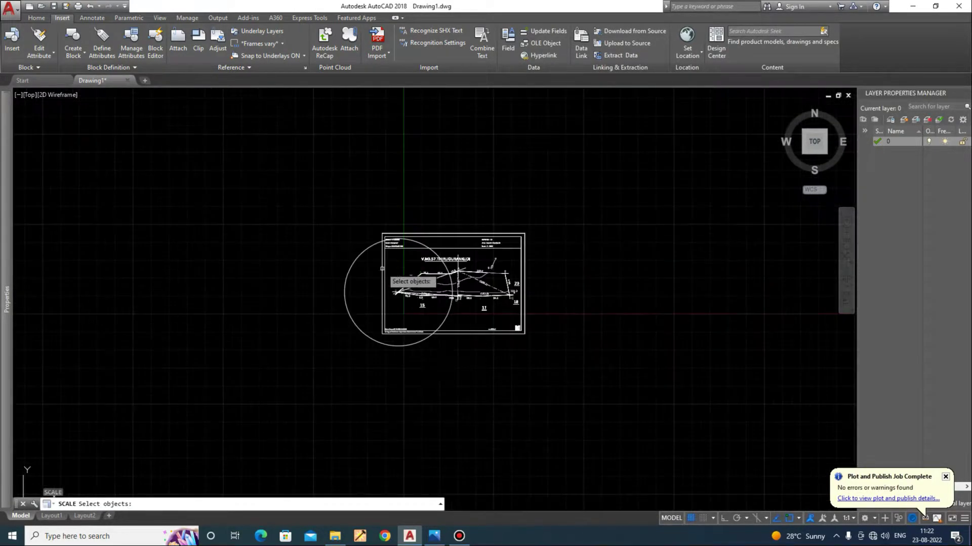
pyautogui.click(357, 203)
pyautogui.click(627, 390)
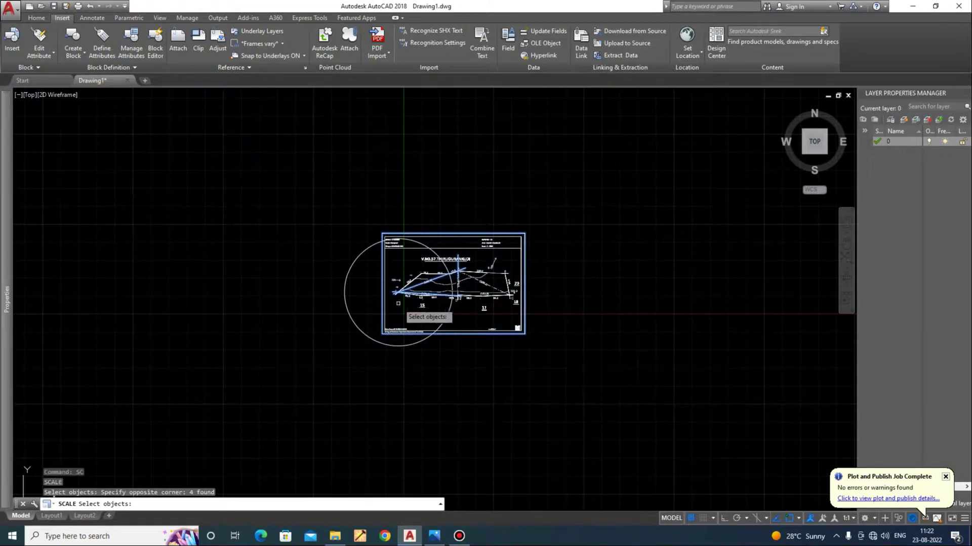
pyautogui.scroll(10, 398, 299)
pyautogui.press('Return')
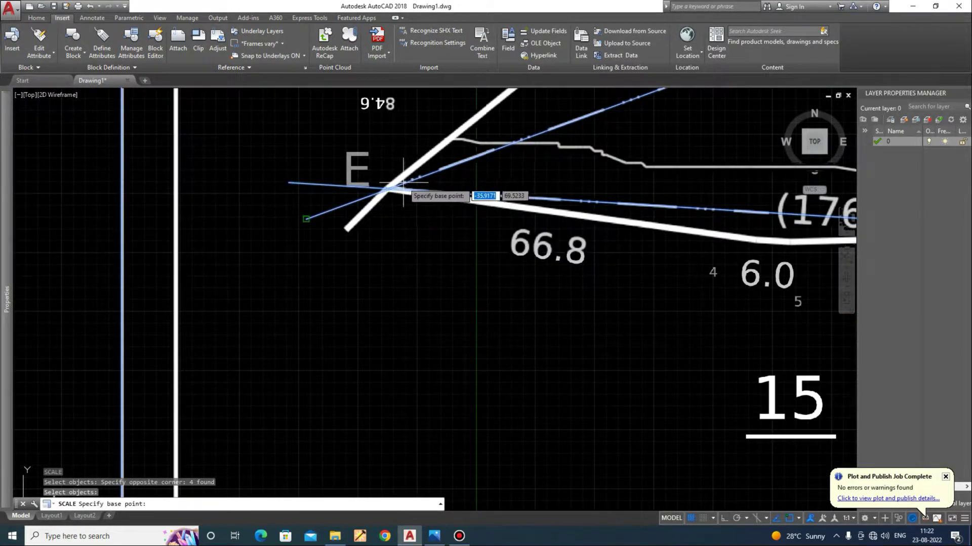
pyautogui.click(389, 188)
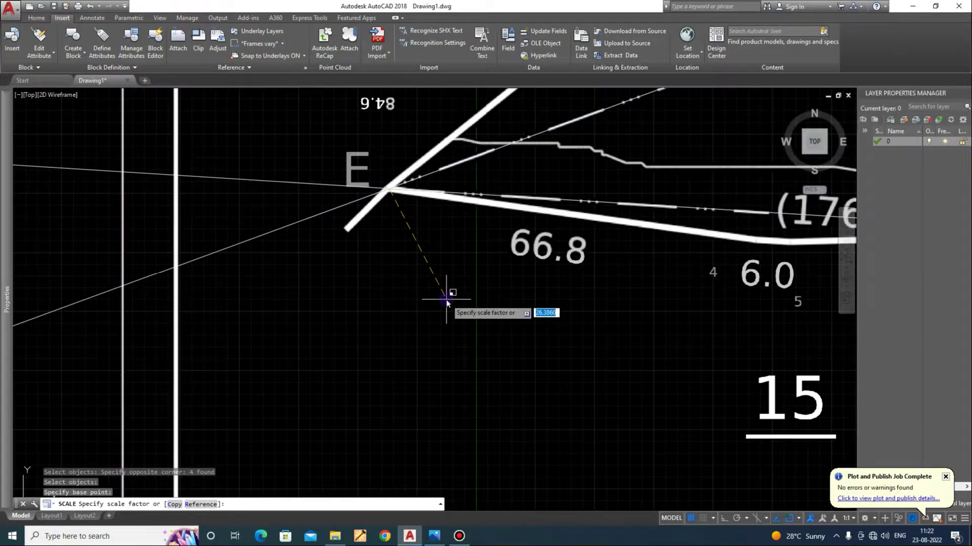
pyautogui.write('r')
pyautogui.press('Return')
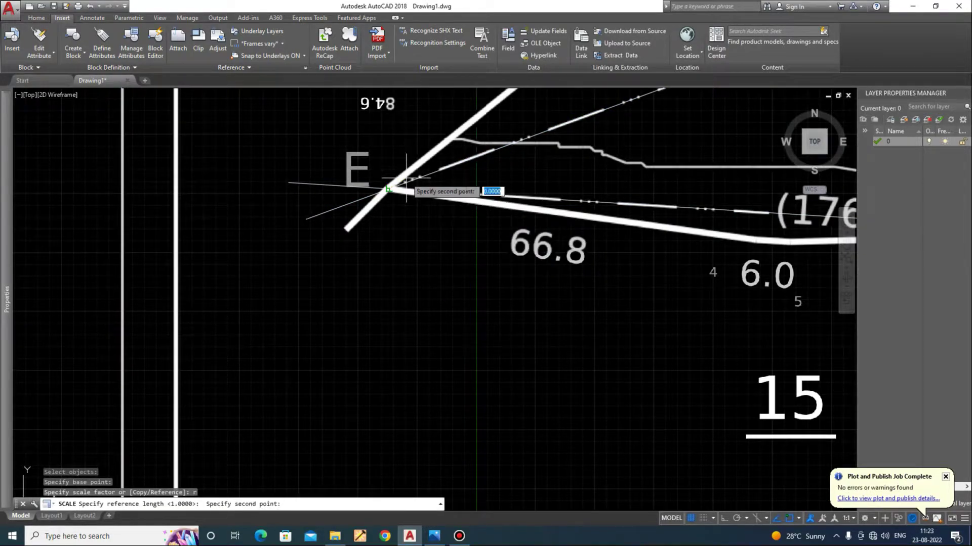
pyautogui.scroll(-10, 406, 178)
pyautogui.scroll(10, 597, 192)
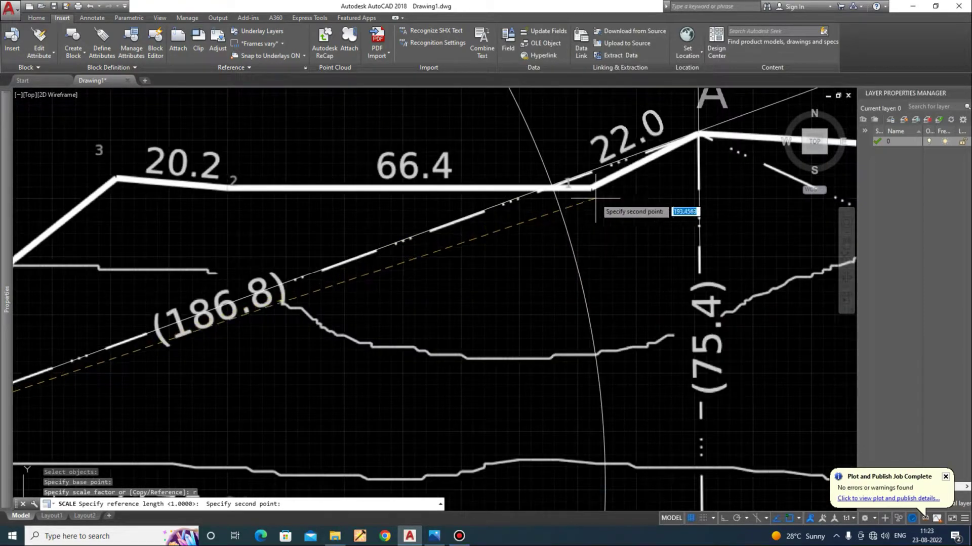
pyautogui.click(698, 132)
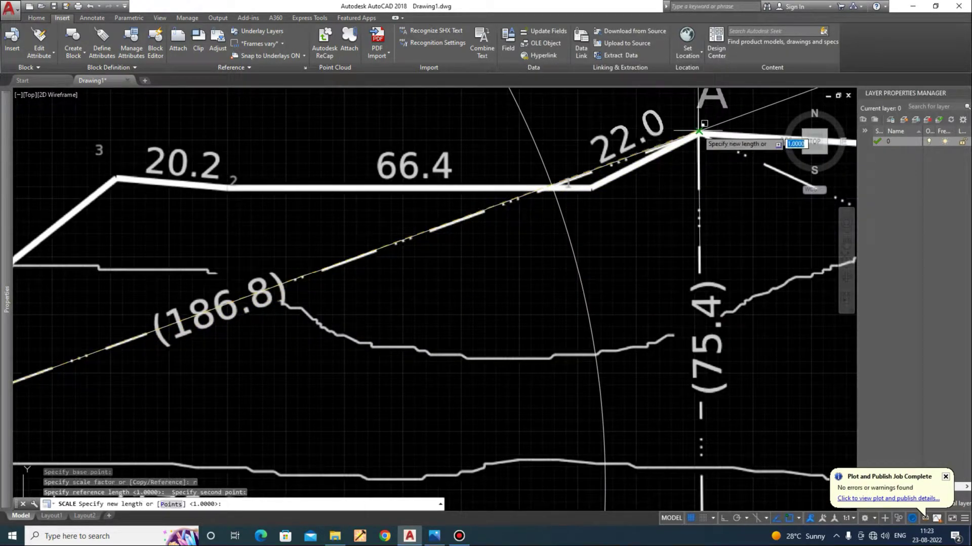
pyautogui.click(551, 185)
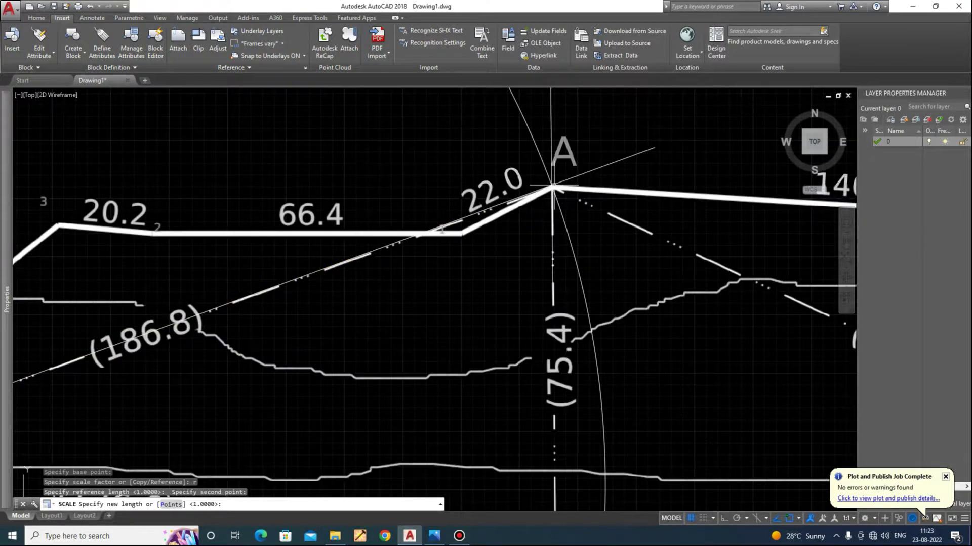
pyautogui.click(551, 186)
pyautogui.scroll(-3, 519, 190)
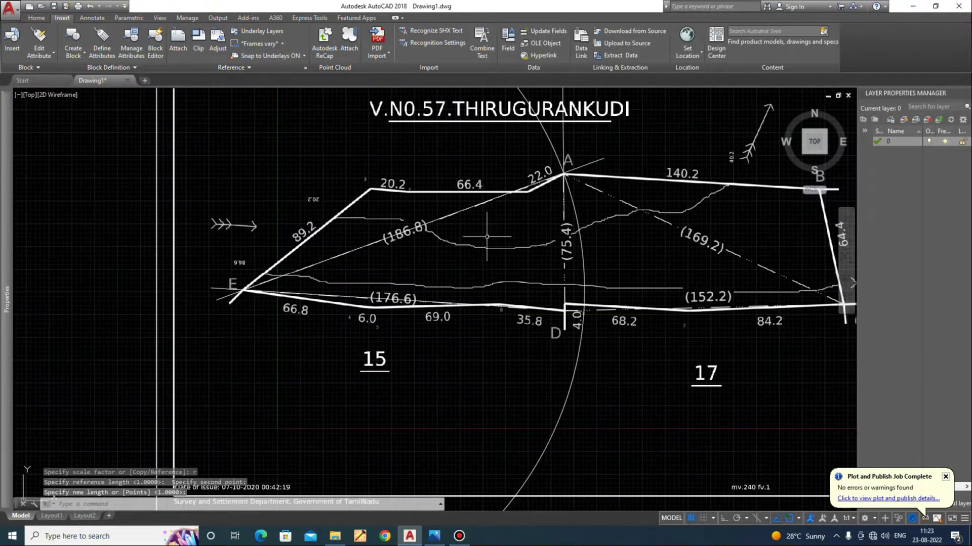
# Measure the distance from corner A down to corner D.
pyautogui.write('dist')
pyautogui.scroll(2, 570, 194)
pyautogui.press('Return')
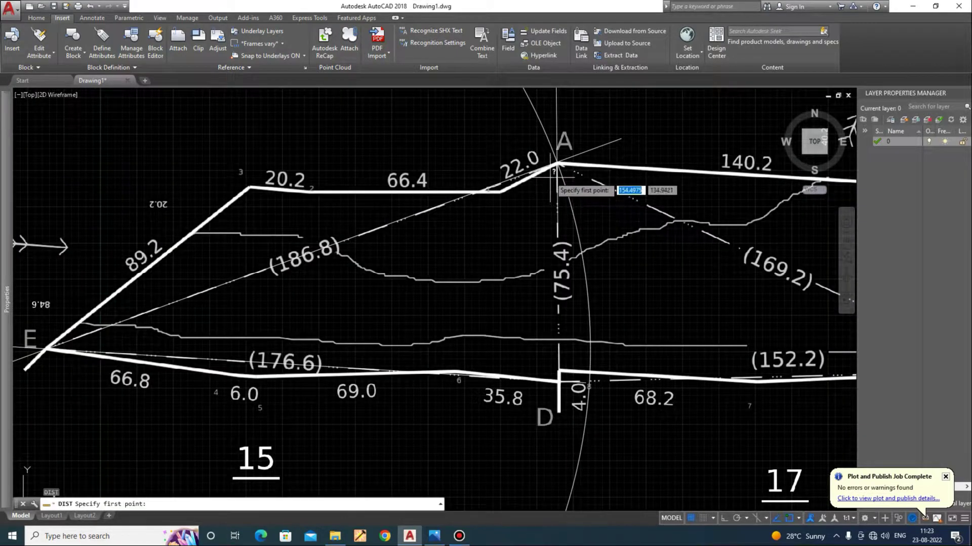
pyautogui.click(558, 162)
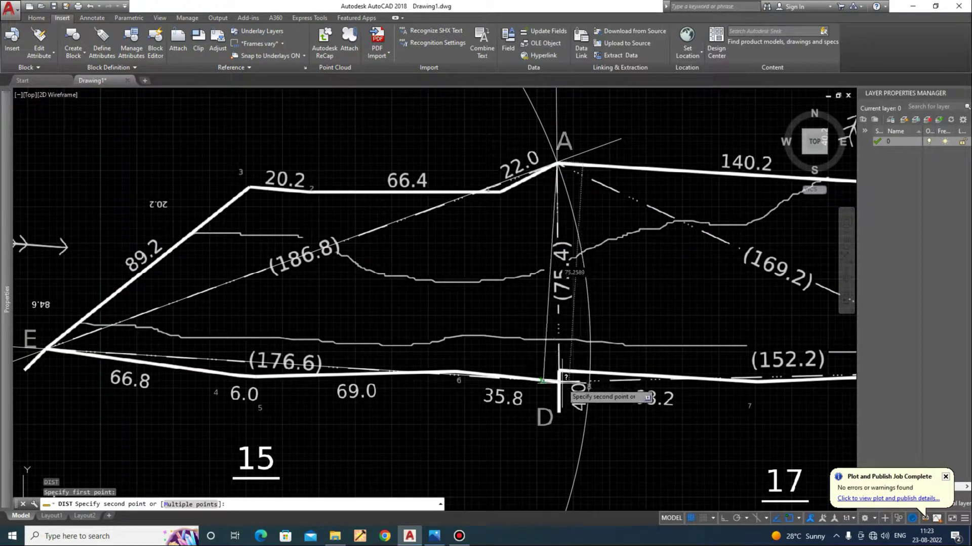
pyautogui.press('Escape')
# Extend the traced A–D line toward its junction with the E–D line at corner D.
pyautogui.scroll(5, 557, 380)
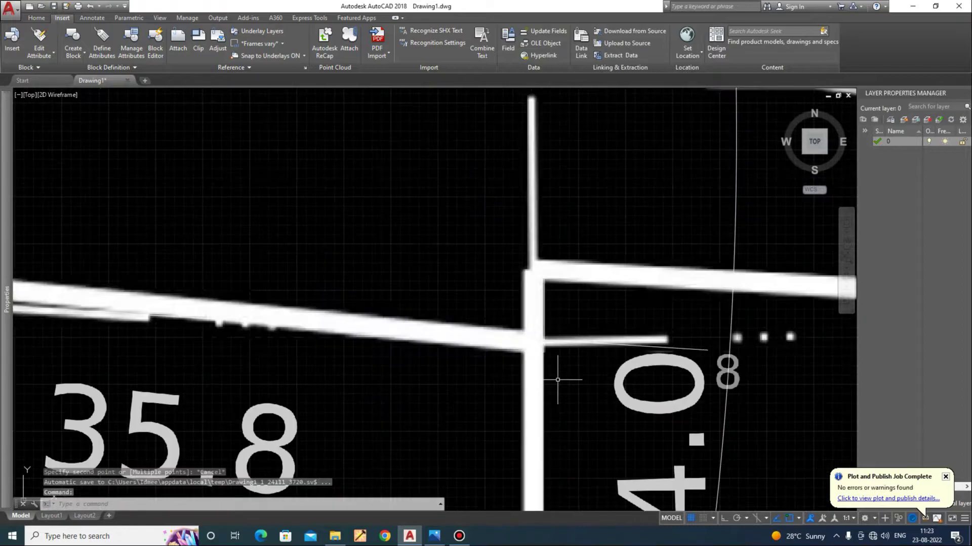
pyautogui.click(592, 371)
pyautogui.click(576, 321)
pyautogui.press('Escape')
pyautogui.scroll(-8, 543, 356)
pyautogui.press('Escape')
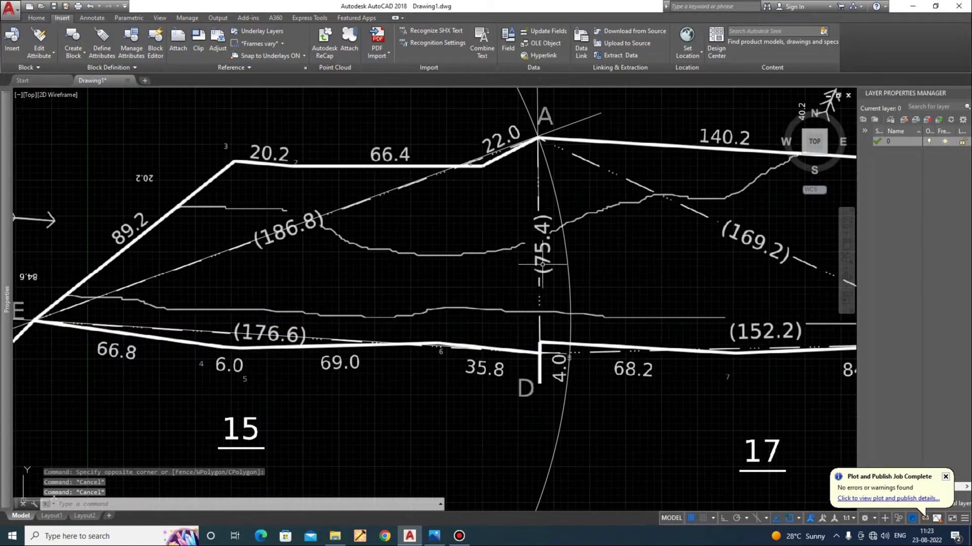
pyautogui.write('ex')
pyautogui.press('space')
pyautogui.press('space')
pyautogui.click(534, 199)
pyautogui.click(541, 198)
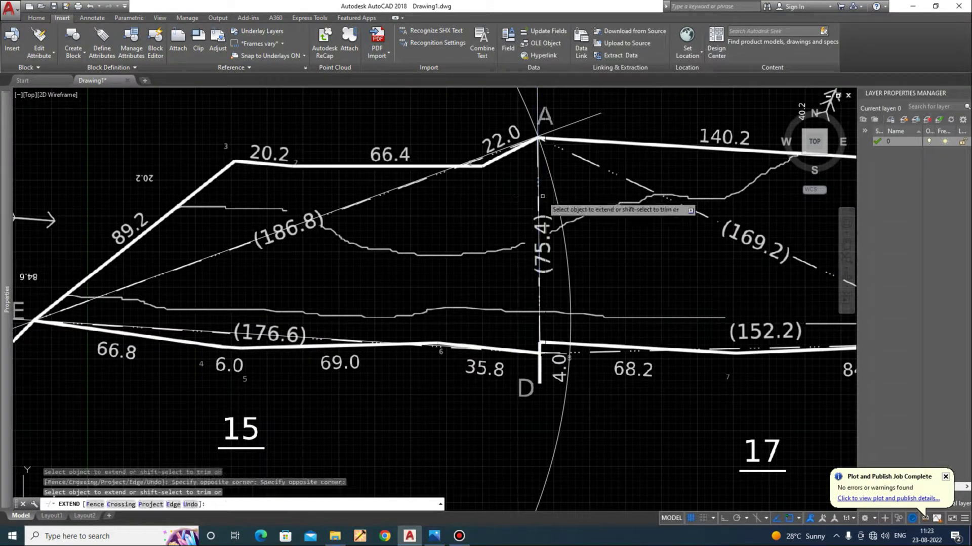
pyautogui.press('Escape')
# Measure the D–A diagonal between the line intersections at both corners.
pyautogui.scroll(5, 539, 363)
pyautogui.write('di')
pyautogui.press('space')
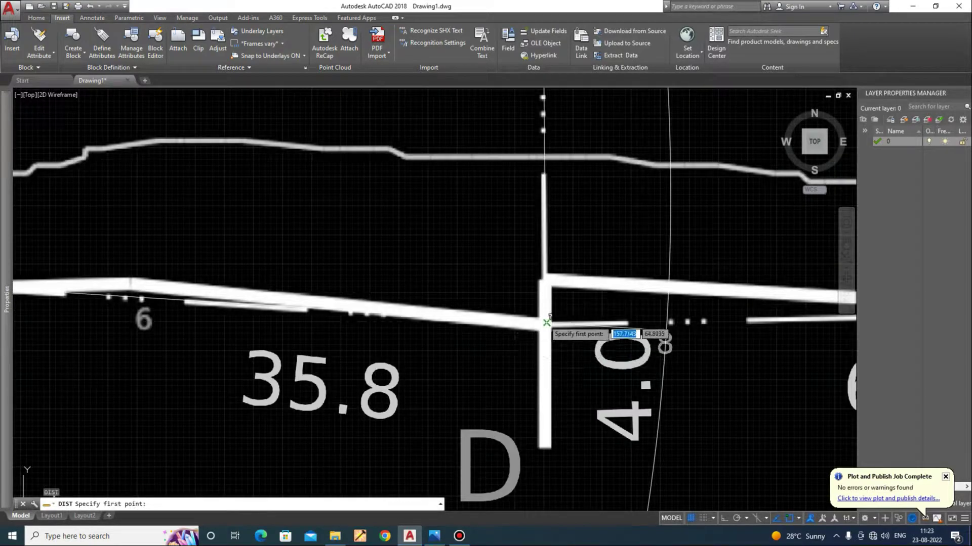
pyautogui.click(542, 324)
pyautogui.scroll(-5, 555, 410)
pyautogui.scroll(-2, 557, 409)
pyautogui.scroll(4, 553, 240)
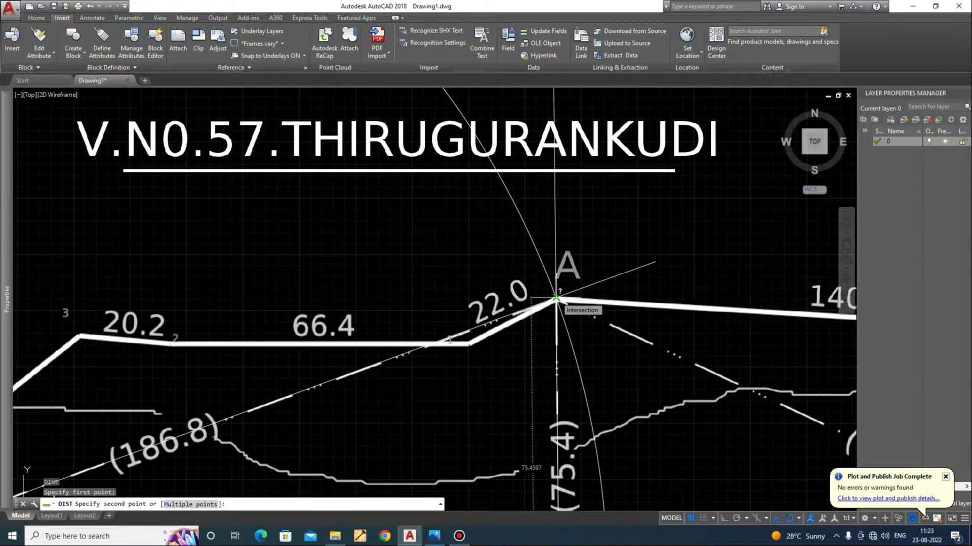
pyautogui.click(556, 299)
pyautogui.press('Escape')
# Measure the boundary side from corner E to point 3.
pyautogui.scroll(-4, 508, 292)
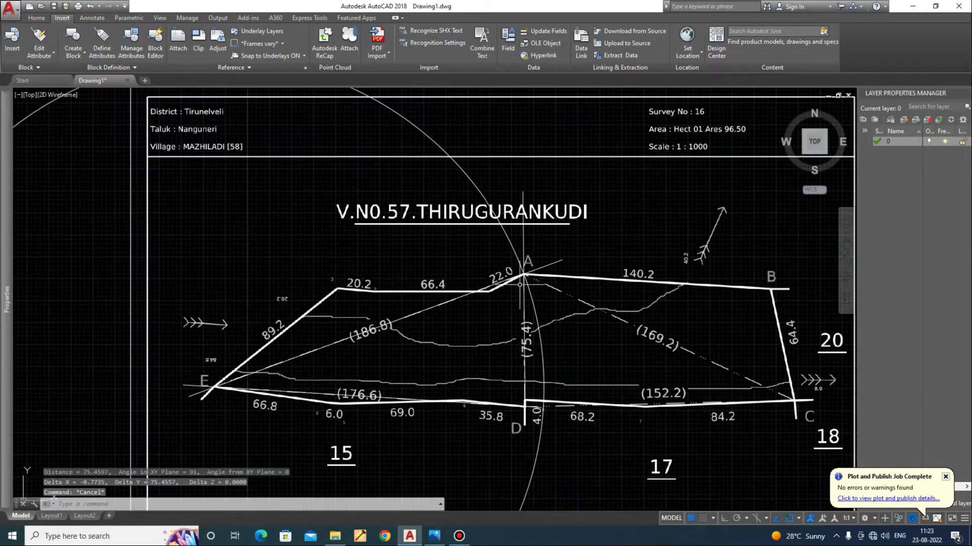
pyautogui.scroll(4, 211, 385)
pyautogui.write('di')
pyautogui.press('Return')
pyautogui.click(213, 386)
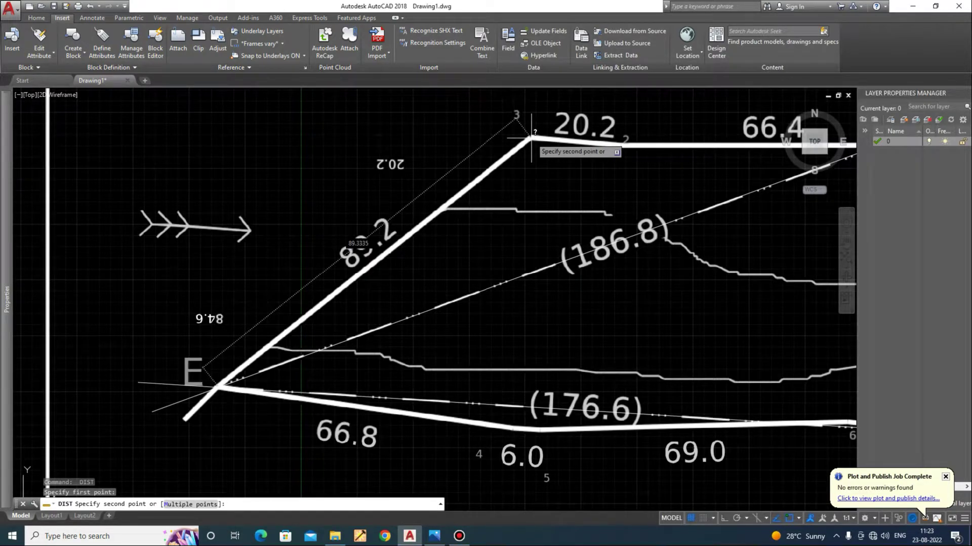
pyautogui.press('Escape')
pyautogui.press('Return')
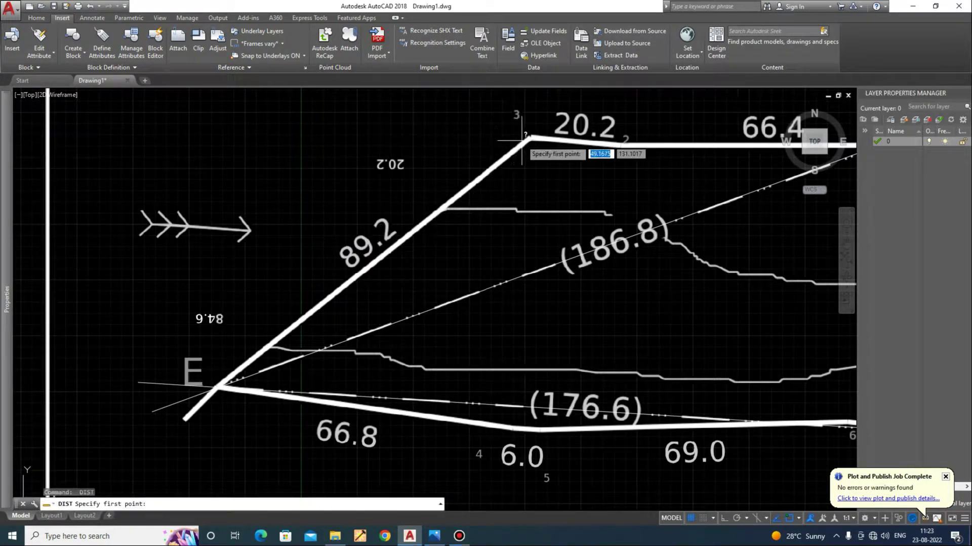
pyautogui.press('Escape')
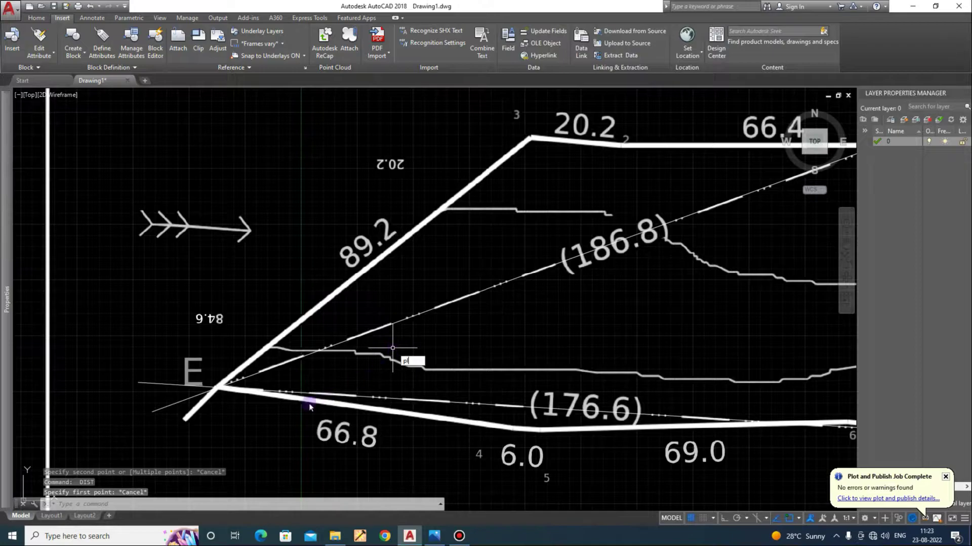
# Draw a polyline segment about 97 long from corner E along the 89.2 side, ending just past point 3.
pyautogui.press('Return')
pyautogui.click(218, 388)
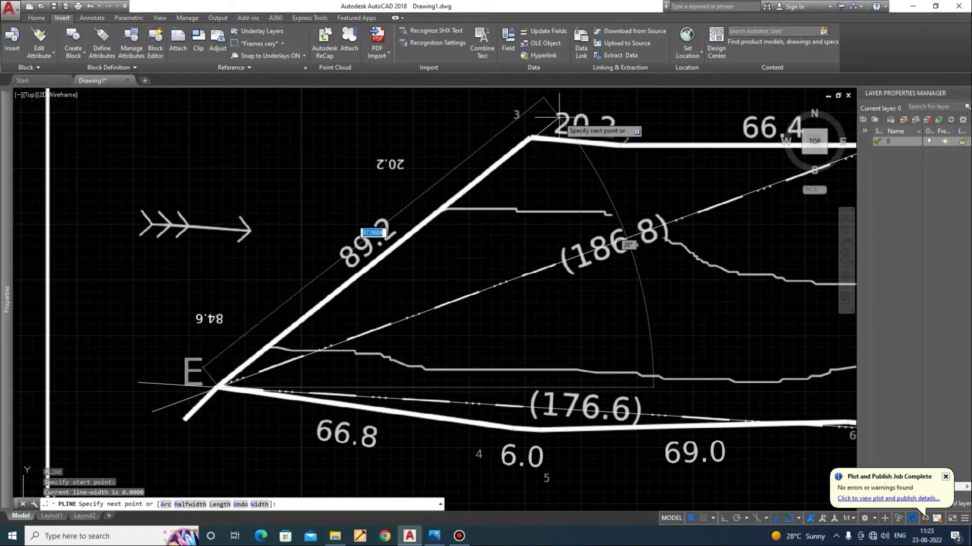
pyautogui.press('Escape')
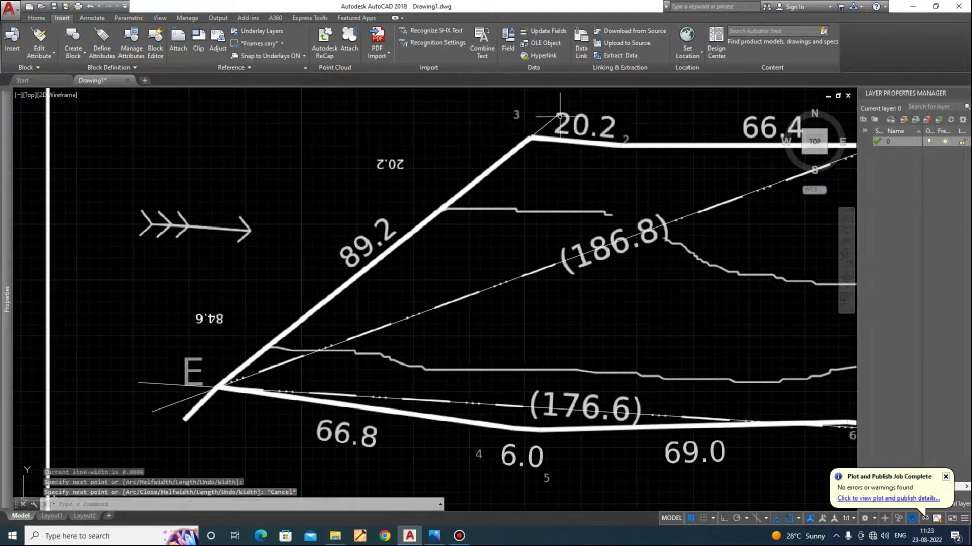
# Draw a polyline from point 3 to point 2 along the 20.2 boundary side.
pyautogui.scroll(6, 577, 126)
pyautogui.press('Return')
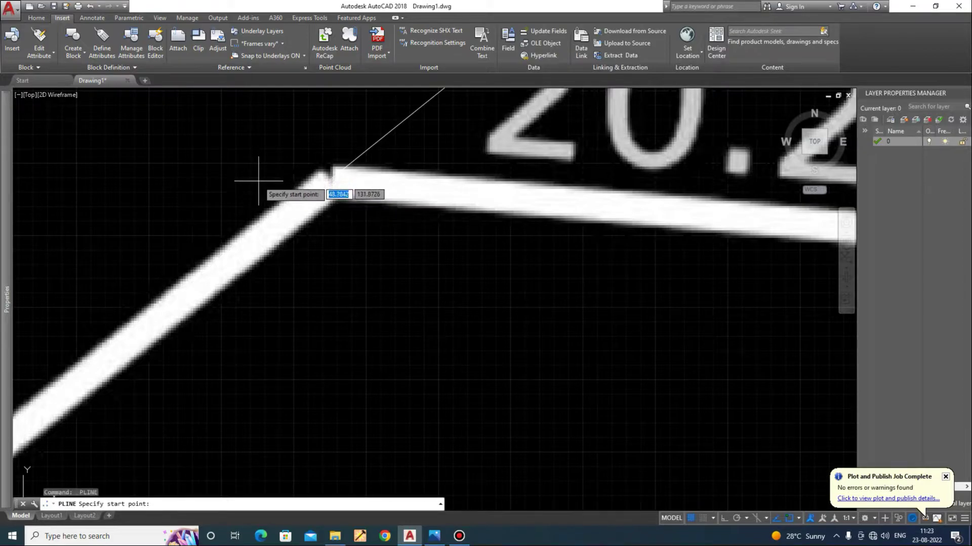
pyautogui.click(260, 171)
pyautogui.scroll(-5, 48, 190)
pyautogui.scroll(5, 263, 182)
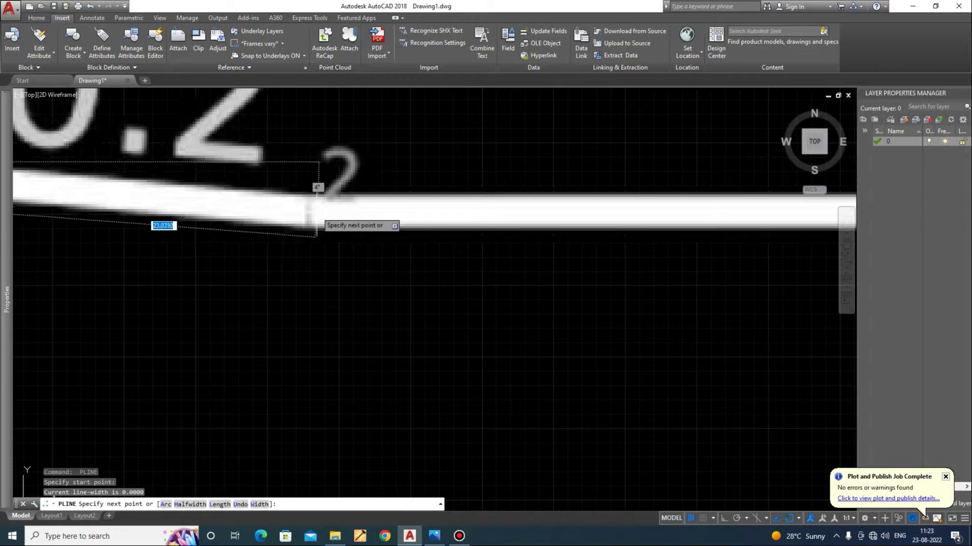
pyautogui.click(309, 236)
# Continue the polyline from point 2 along the 66.4 side to point 1 and the 22.0 side to corner A.
pyautogui.scroll(-5, 303, 243)
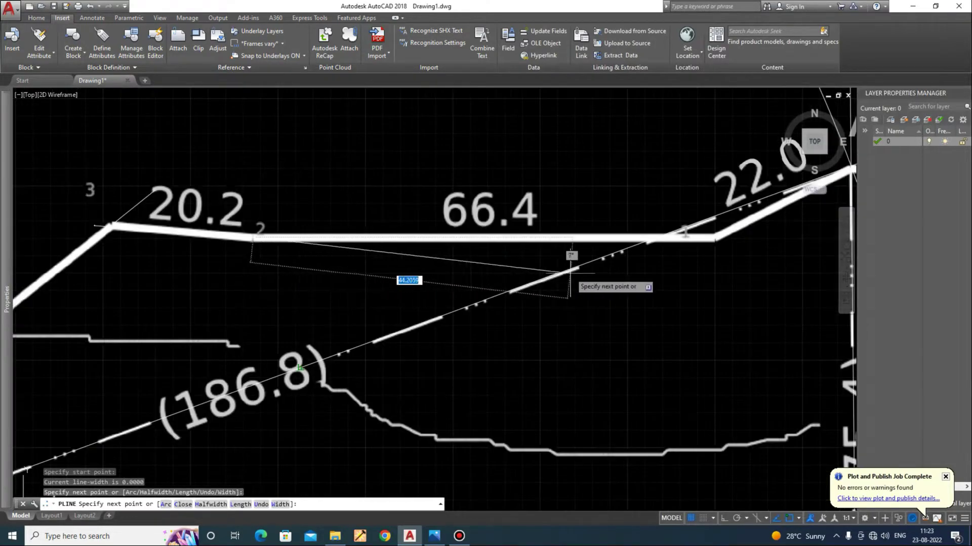
pyautogui.scroll(5, 718, 222)
pyautogui.scroll(2, 726, 227)
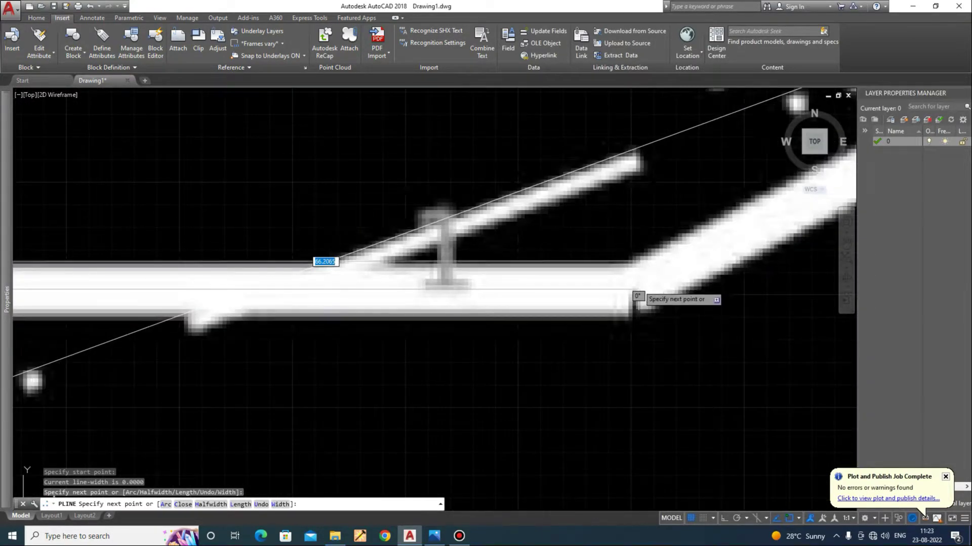
pyautogui.click(634, 291)
pyautogui.scroll(-4, 523, 322)
pyautogui.scroll(5, 521, 289)
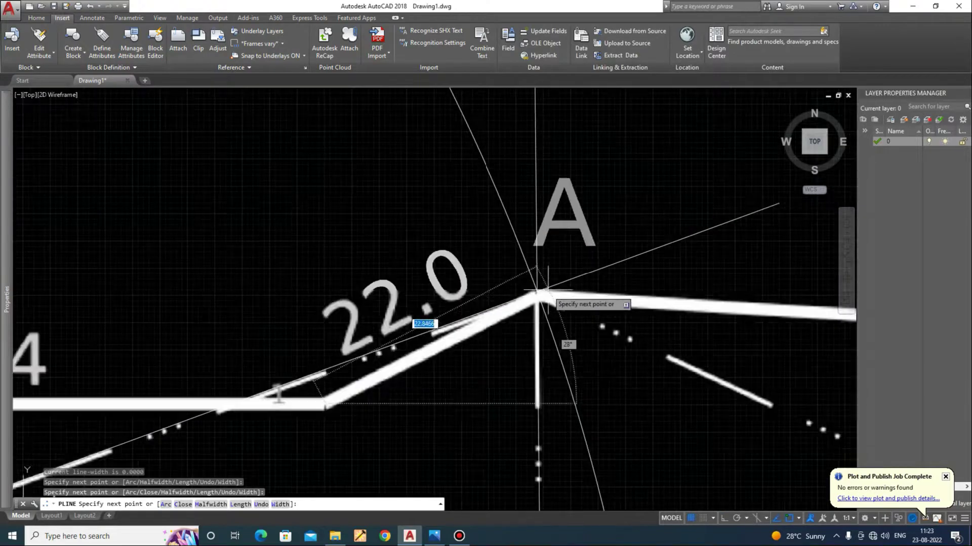
pyautogui.click(504, 276)
pyautogui.press('Escape')
pyautogui.scroll(-10, 529, 243)
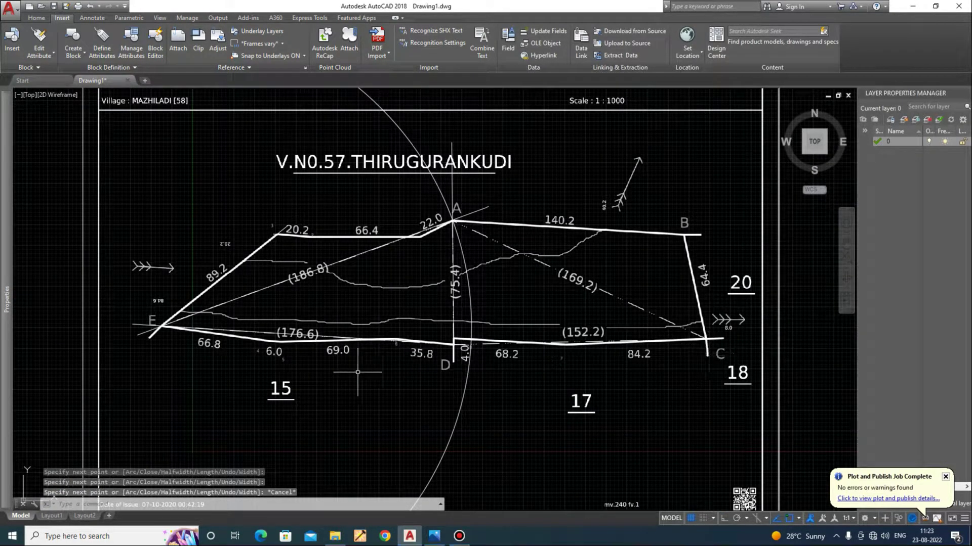
# Trace a polyline from corner E along the 66.8 and 6.0 sides through point 4 to point 5.
pyautogui.scroll(2, 519, 246)
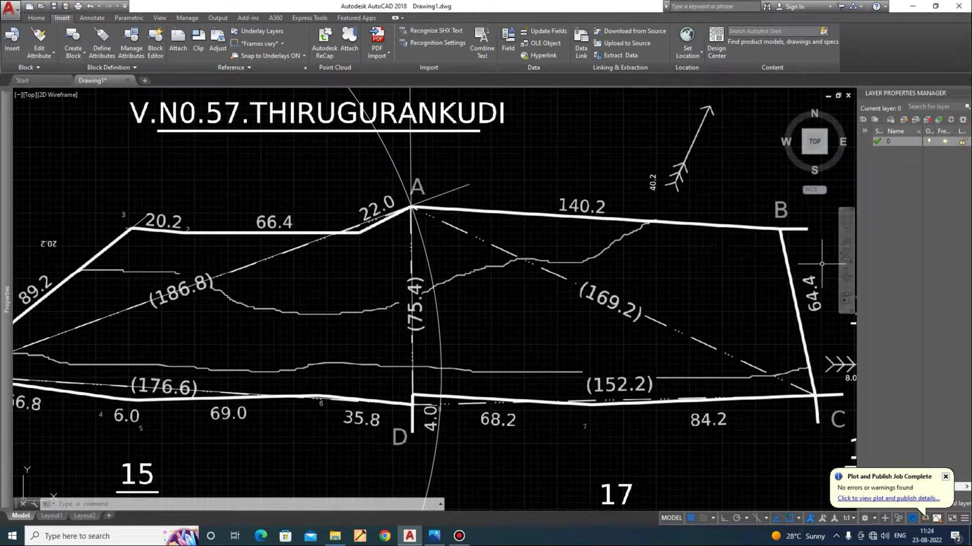
pyautogui.scroll(-2, 739, 249)
pyautogui.scroll(6, 235, 329)
pyautogui.write('pl')
pyautogui.press('Return')
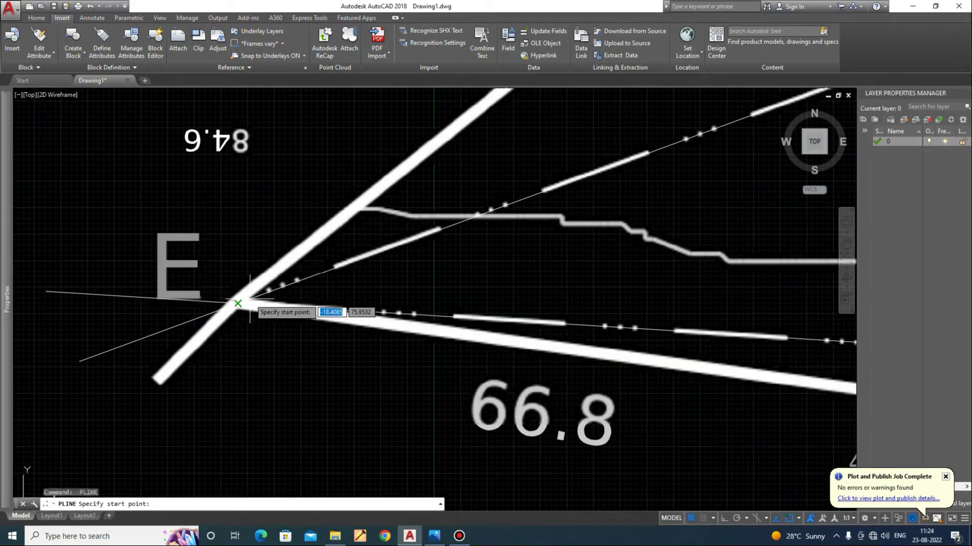
pyautogui.click(233, 304)
pyautogui.scroll(-3, 235, 328)
pyautogui.scroll(5, 496, 360)
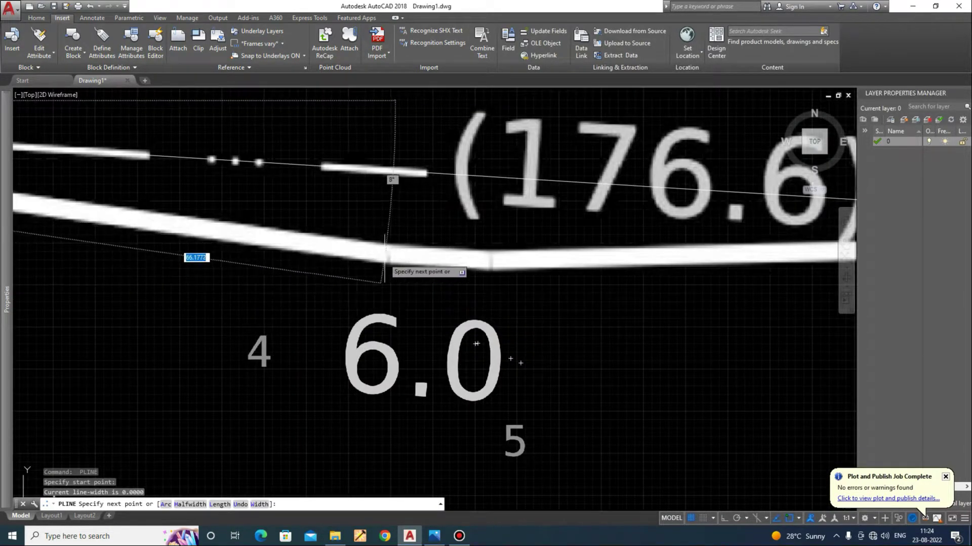
pyautogui.click(388, 260)
pyautogui.scroll(5, 492, 261)
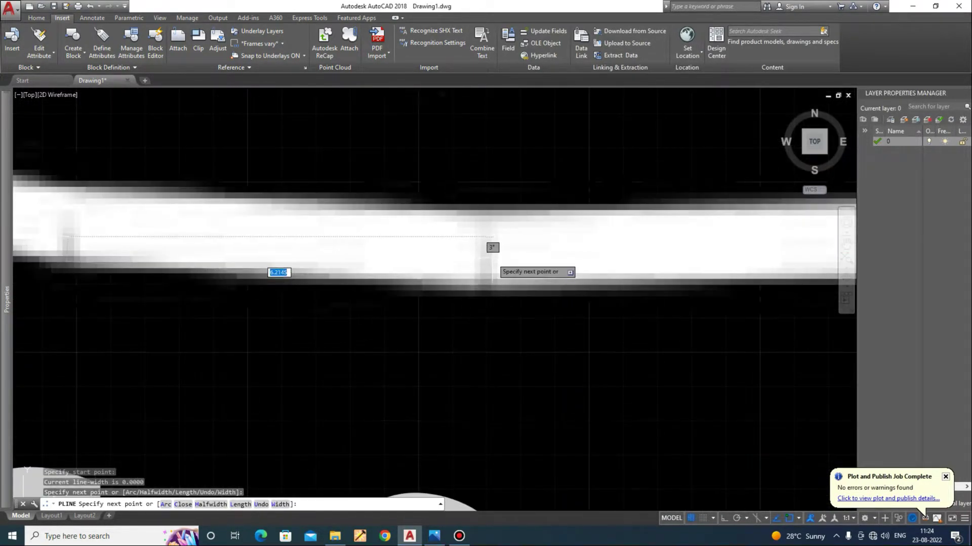
pyautogui.click(486, 257)
# Extend the polyline along the 69.0 side to point 6 and try to carry it on to corner D.
pyautogui.scroll(-6, 342, 301)
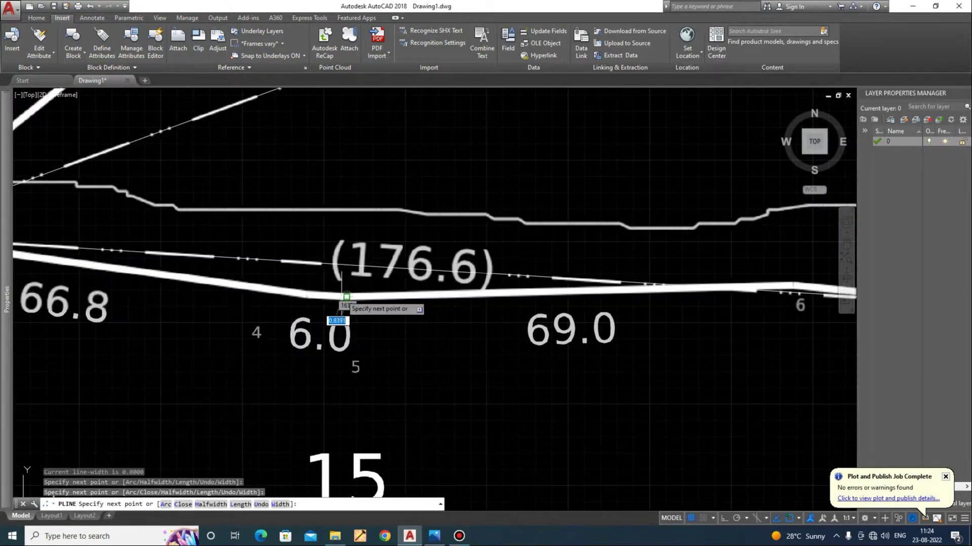
pyautogui.scroll(5, 625, 296)
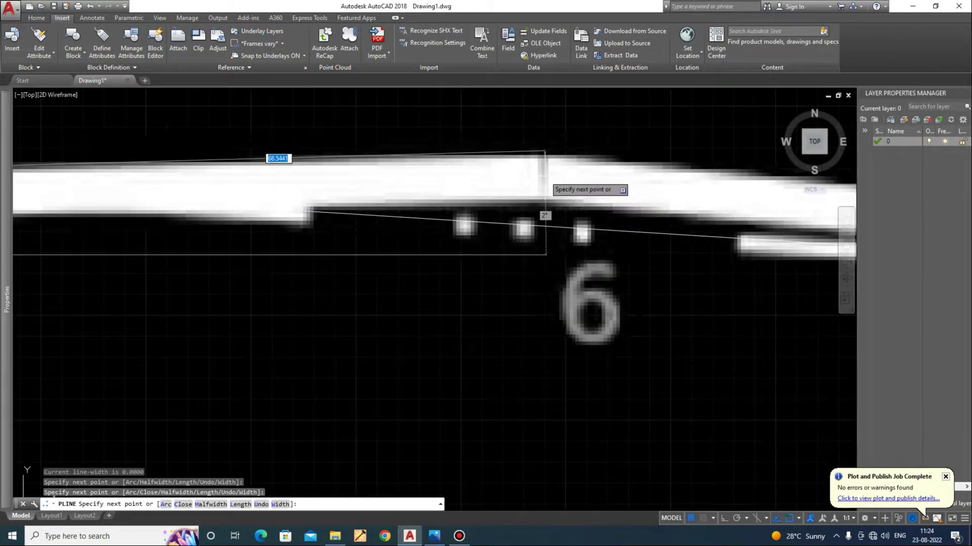
pyautogui.click(542, 179)
pyautogui.scroll(-6, 463, 249)
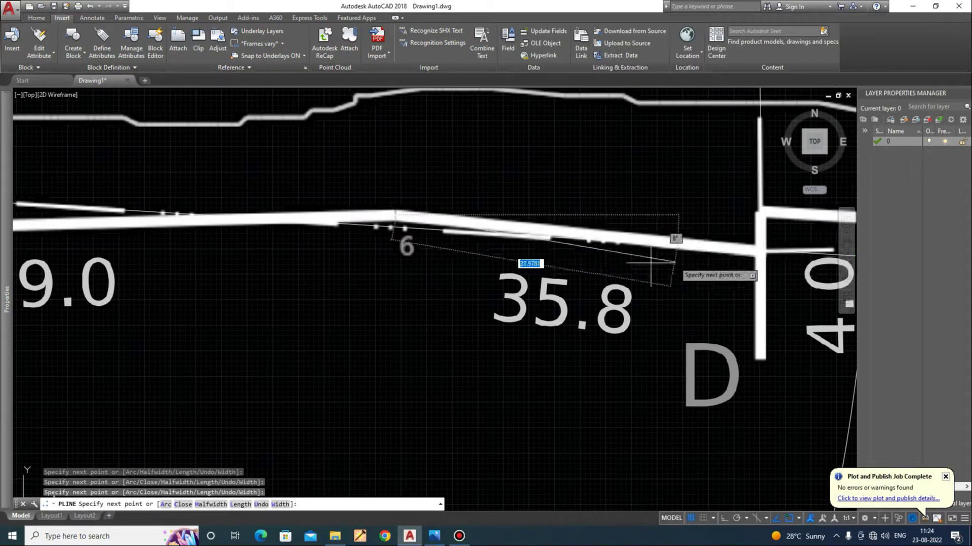
pyautogui.scroll(-6, 553, 271)
pyautogui.scroll(6, 544, 257)
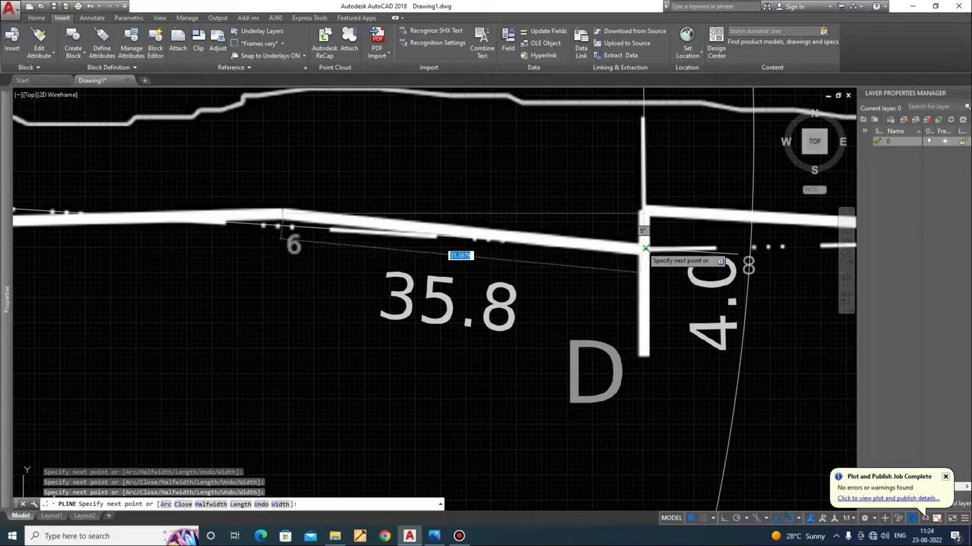
pyautogui.click(646, 248)
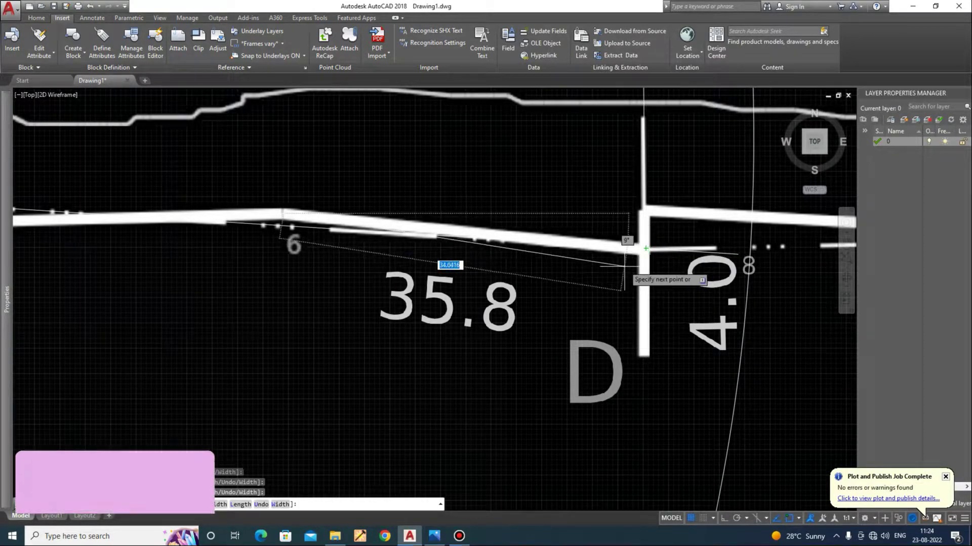
pyautogui.scroll(-5, 639, 261)
pyautogui.press('Escape')
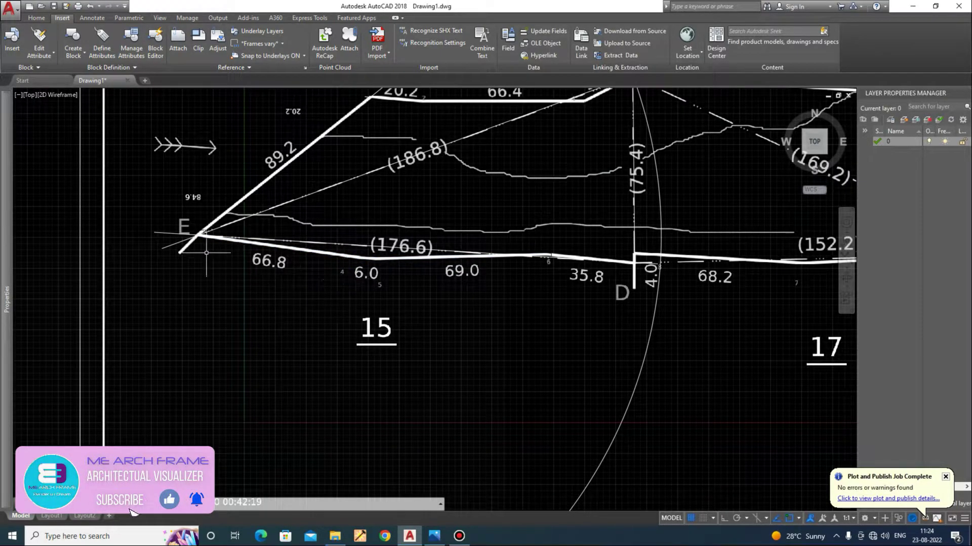
# Start a new polyline at corner E and trace the 66.8 and 6.0 sides to points 4 and 5 again.
pyautogui.scroll(5, 202, 251)
pyautogui.write('pl')
pyautogui.press('Return')
pyautogui.click(209, 220)
pyautogui.scroll(-4, 209, 247)
pyautogui.scroll(4, 436, 284)
pyautogui.scroll(3, 459, 277)
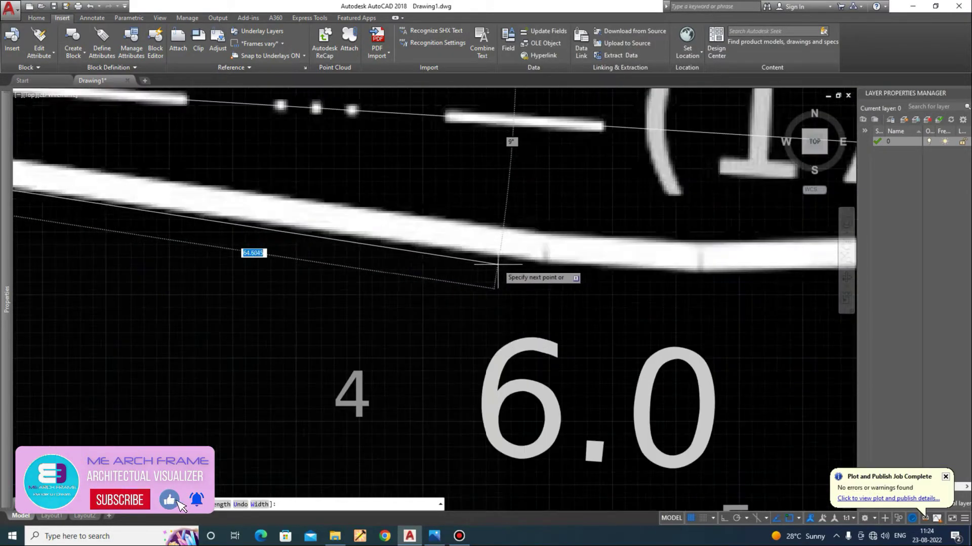
pyautogui.click(545, 249)
pyautogui.scroll(3, 693, 248)
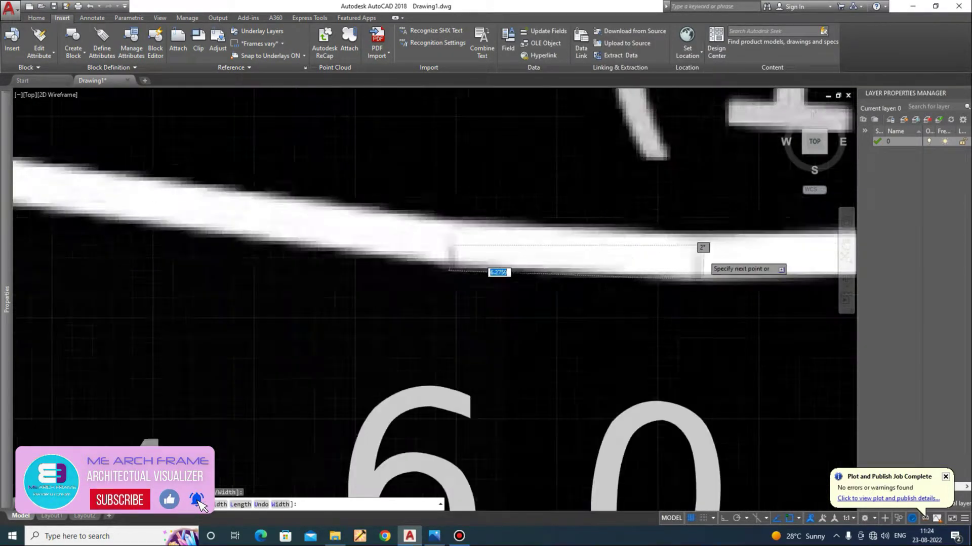
pyautogui.click(691, 257)
# Continue the new polyline along the 69.0 side to point 6 and finish it at corner D's line endpoint.
pyautogui.scroll(-5, 691, 257)
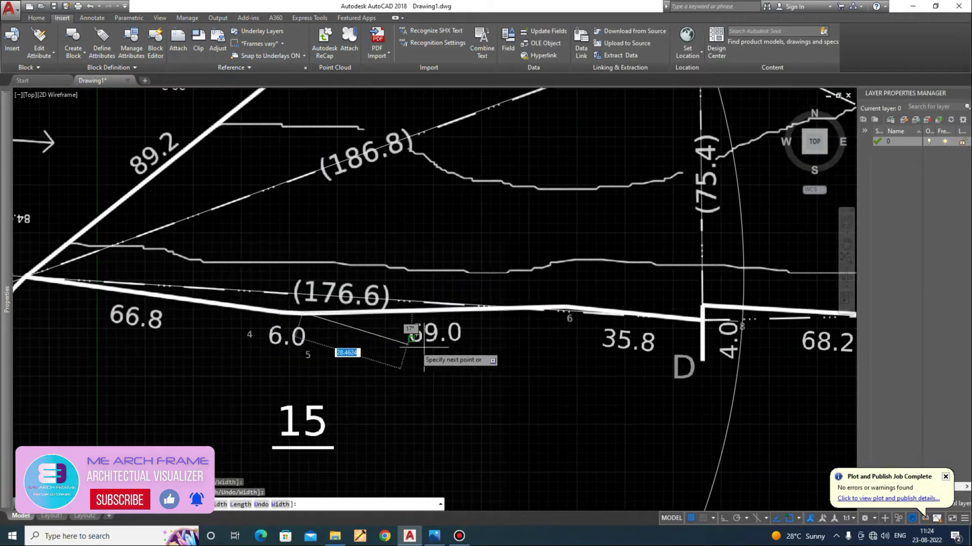
pyautogui.scroll(4, 473, 349)
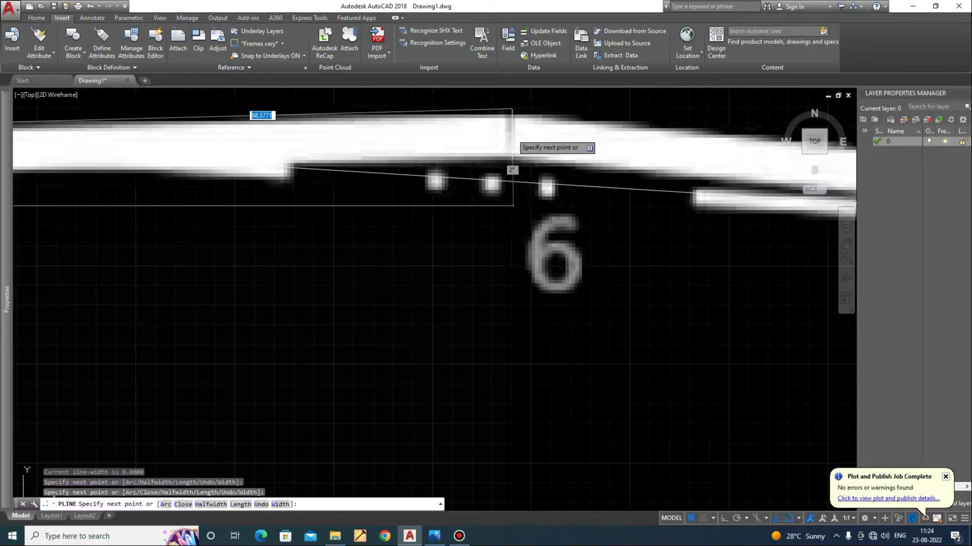
pyautogui.click(511, 133)
pyautogui.scroll(-5, 447, 207)
pyautogui.scroll(3, 747, 220)
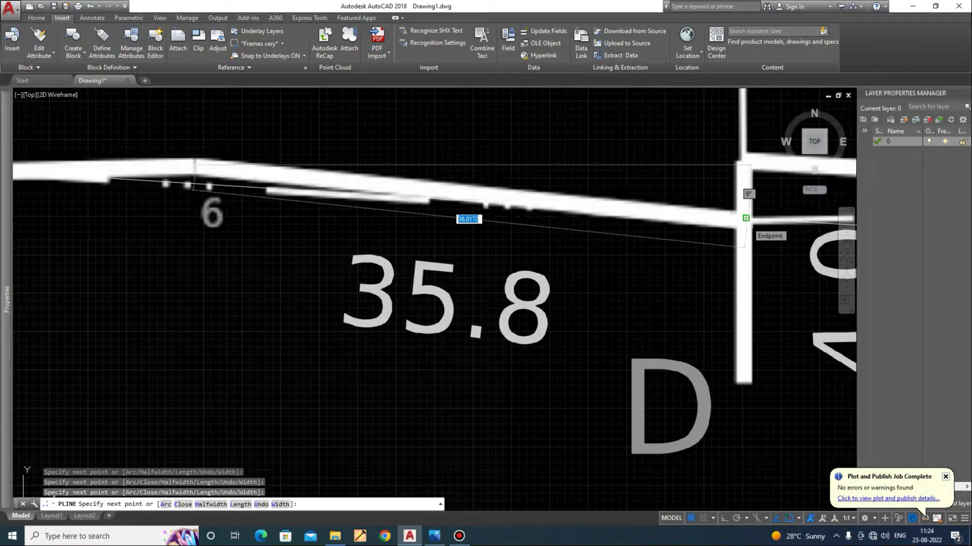
pyautogui.click(745, 218)
pyautogui.press('Return')
# Erase the large construction circle centred on corner E.
pyautogui.scroll(-6, 488, 336)
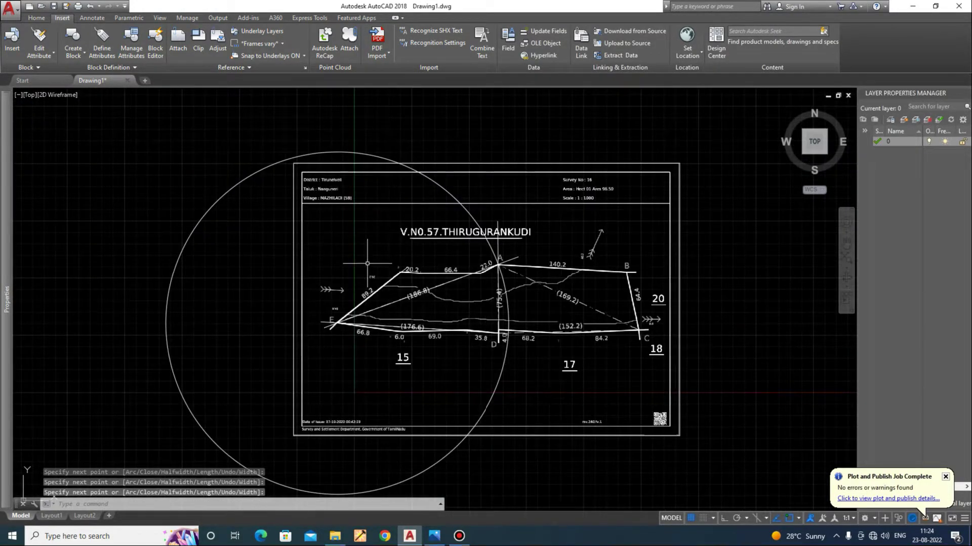
pyautogui.click(217, 195)
pyautogui.write('e')
pyautogui.press('Return')
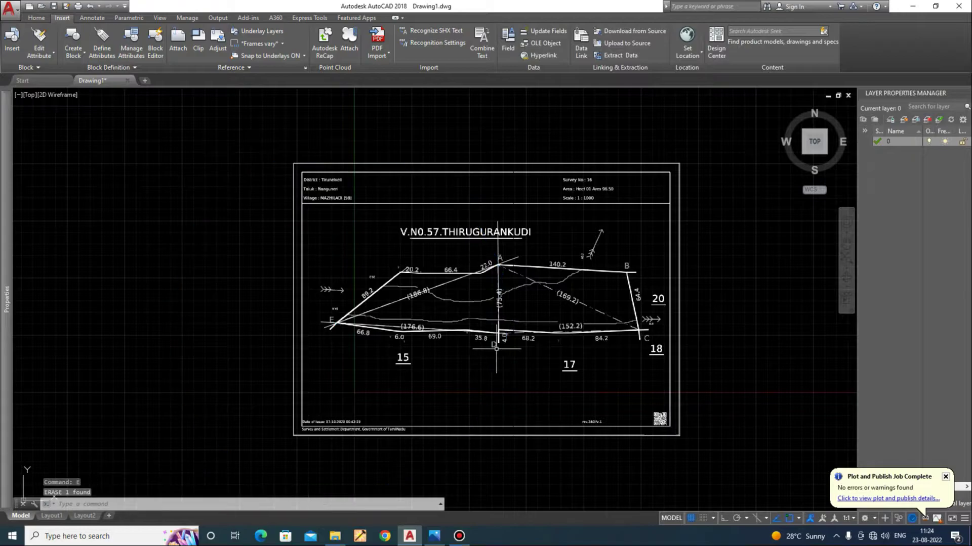
pyautogui.scroll(-2, 544, 348)
pyautogui.scroll(2, 638, 353)
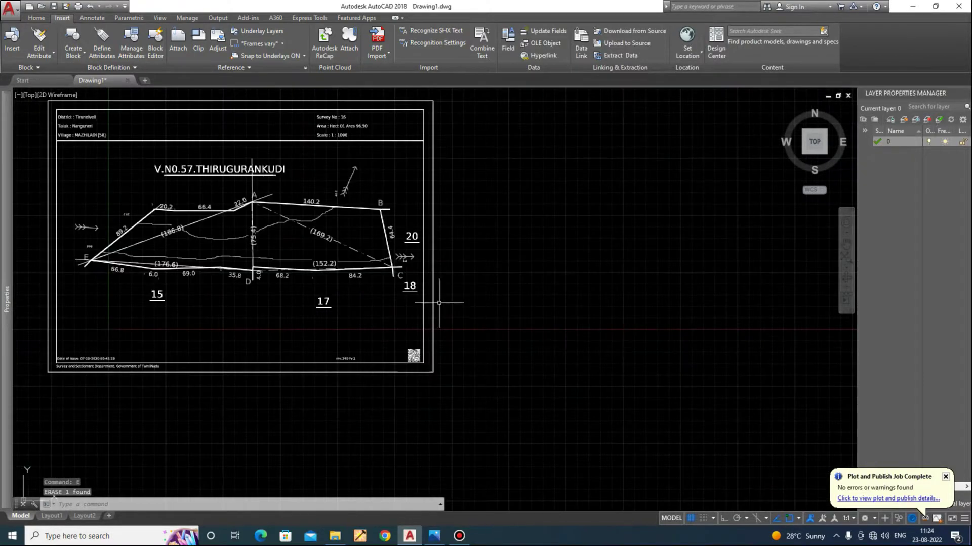
pyautogui.scroll(2, 109, 266)
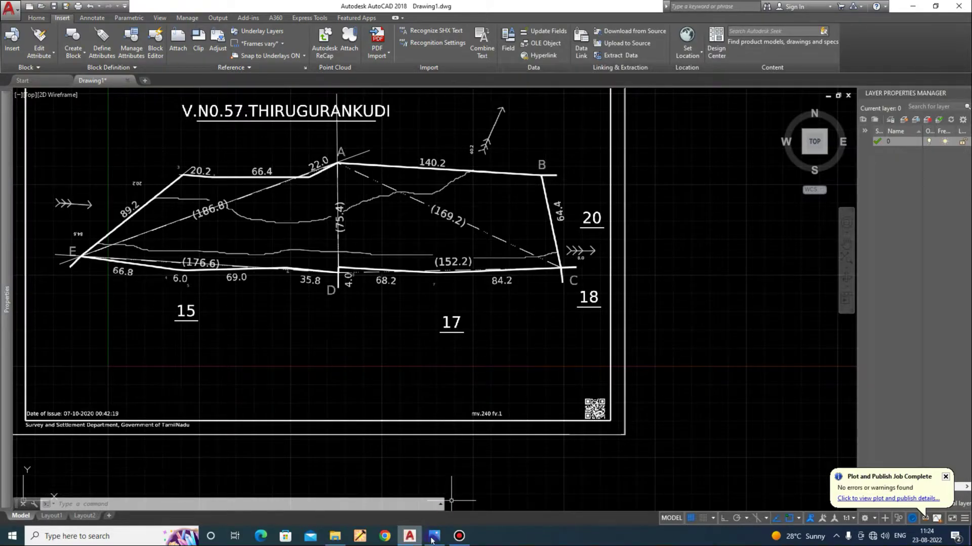
pyautogui.moveTo(738, 375); pyautogui.dragTo(581, 401, button='middle')
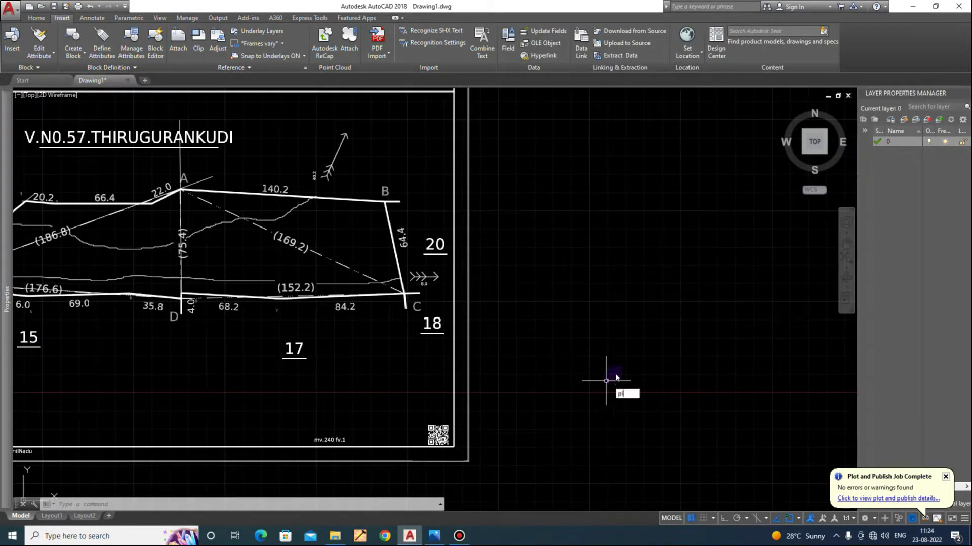
pyautogui.write('pl')
pyautogui.press('Return')
pyautogui.click(596, 350)
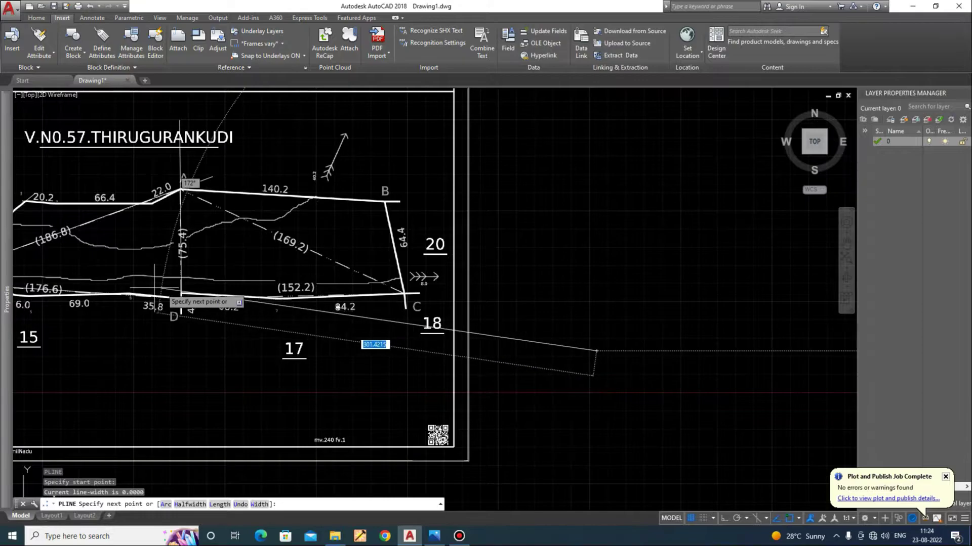
pyautogui.press('Escape')
# Copy the traced E–A diagonal line into the empty area beside the survey sheet, keeping its angle.
pyautogui.click(107, 218)
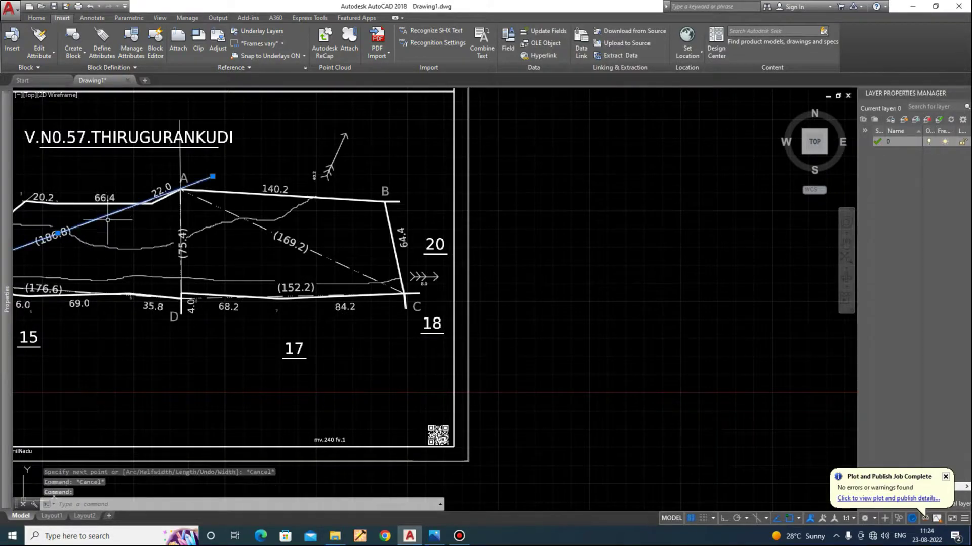
pyautogui.moveTo(127, 254); pyautogui.dragTo(231, 275, button='middle')
pyautogui.write('co')
pyautogui.press('Return')
pyautogui.click(212, 259)
pyautogui.scroll(-2, 222, 305)
pyautogui.click(632, 282)
pyautogui.press('Escape')
# Draw a circle of radius 186.8 centred on the lower end of the copied diagonal.
pyautogui.scroll(2, 570, 304)
pyautogui.write('c')
pyautogui.press('Return')
pyautogui.click(468, 311)
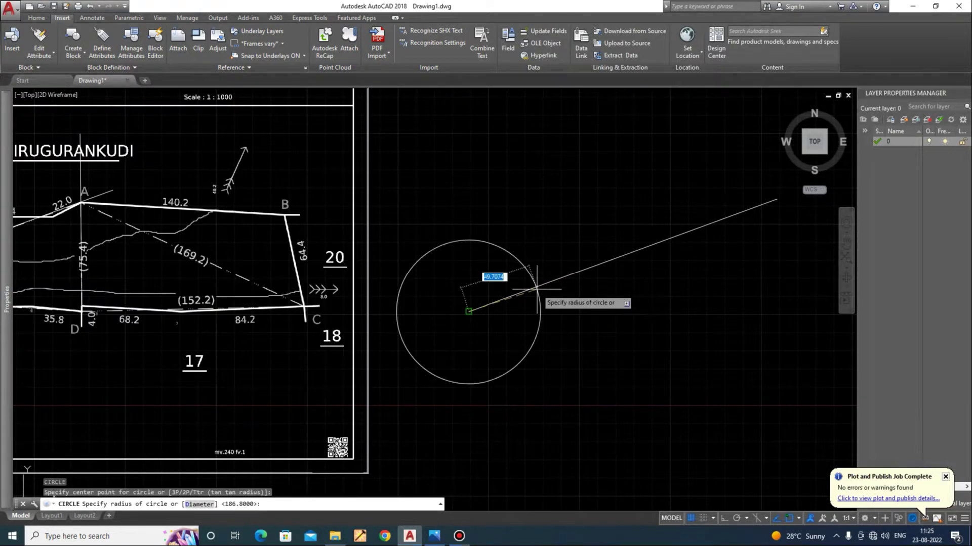
pyautogui.write('186.8')
pyautogui.press('Return')
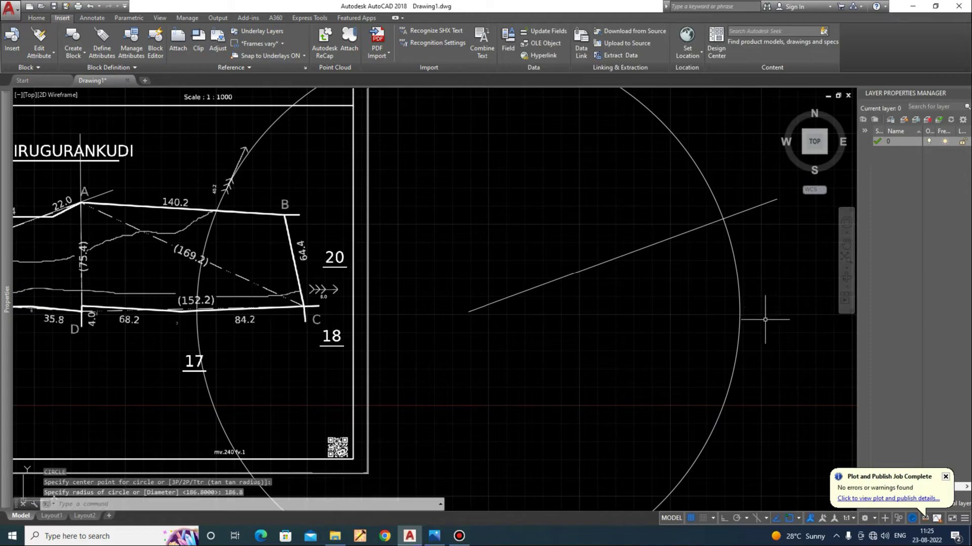
# Trim the part of the copied diagonal that extends beyond the circle and erase the circle.
pyautogui.click(748, 245)
pyautogui.click(651, 162)
pyautogui.write('e')
pyautogui.press('Return')
pyautogui.press('Escape')
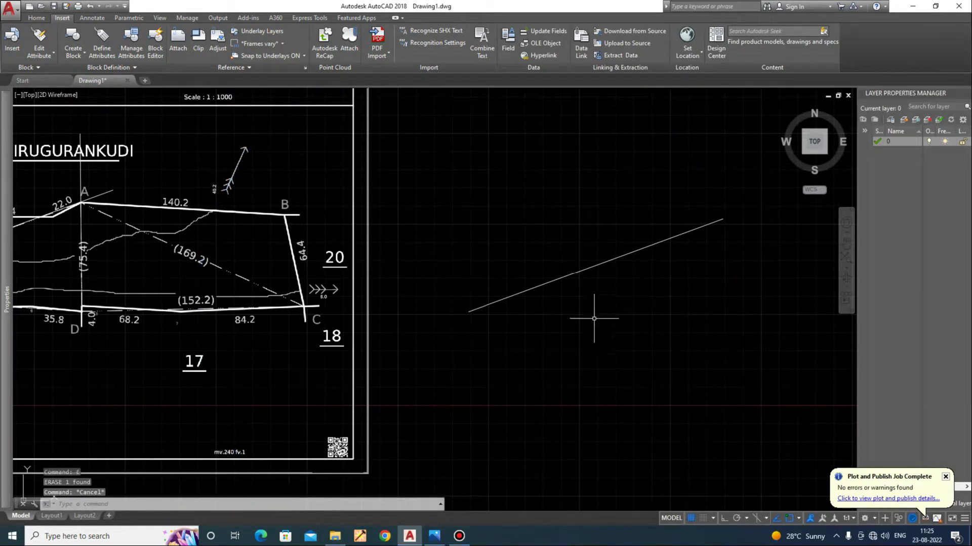
# Draw a circle of radius 176.6 centred on the lower end of the trimmed diagonal.
pyautogui.write('c')
pyautogui.press('Return')
pyautogui.click(470, 311)
pyautogui.scroll(-4, 639, 306)
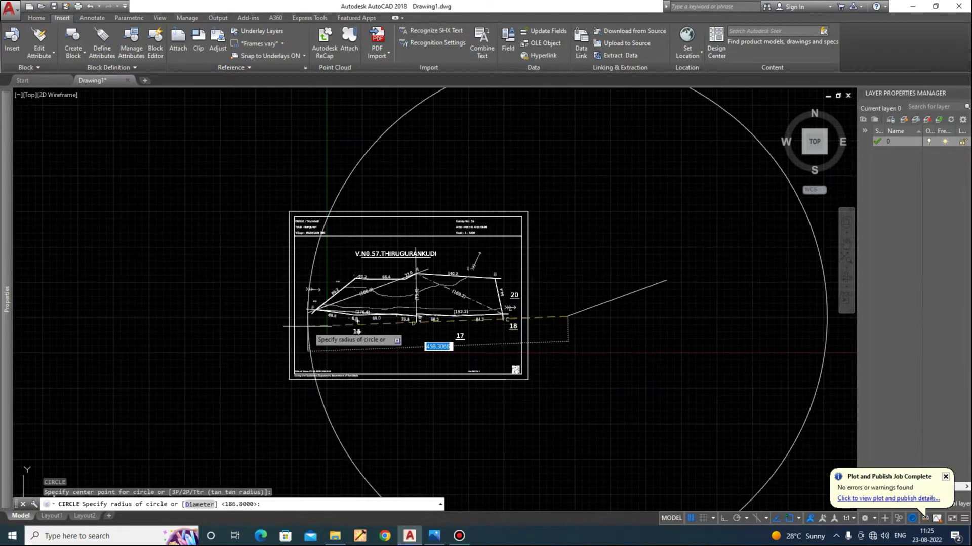
pyautogui.scroll(8, 349, 329)
pyautogui.scroll(-6, 506, 364)
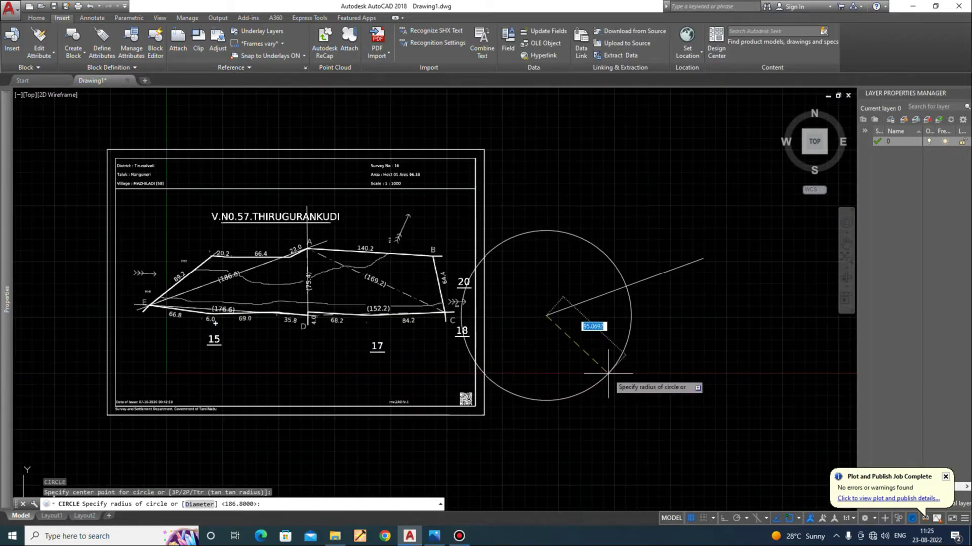
pyautogui.write('176.6')
pyautogui.press('Return')
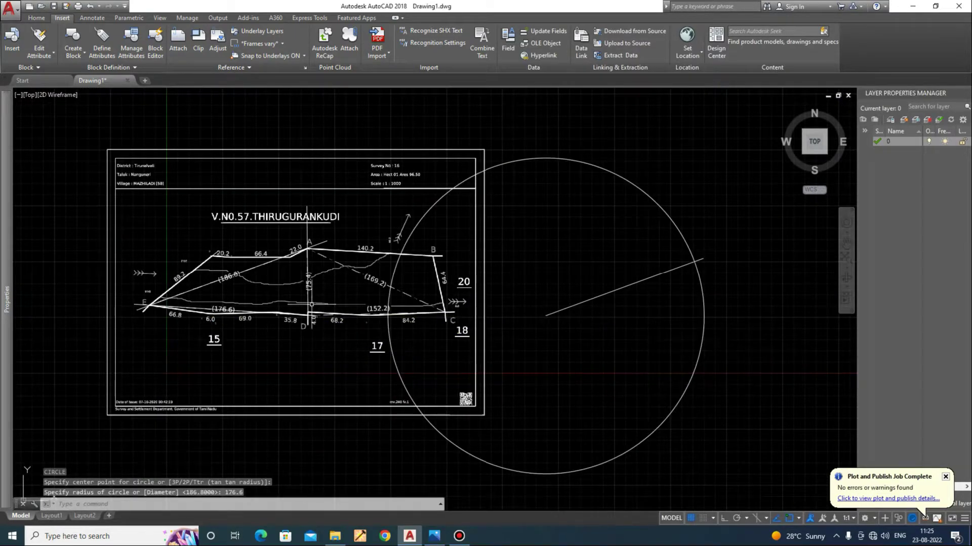
pyautogui.scroll(6, 390, 325)
pyautogui.scroll(-4, 215, 321)
pyautogui.scroll(5, 817, 274)
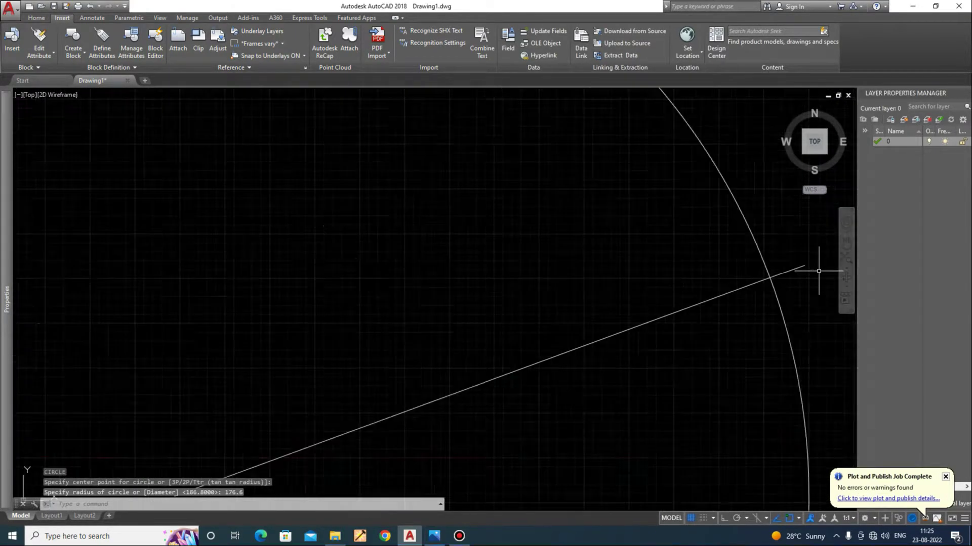
# Draw a circle of radius 75.4 centred on the upper end of the trimmed diagonal.
pyautogui.press('Return')
pyautogui.click(798, 263)
pyautogui.write('75.4')
pyautogui.press('Return')
# Draw lines from the diagonal's upper end to the lower intersection of the two circles and on to the diagonal's lower end.
pyautogui.write('l')
pyautogui.press('Return')
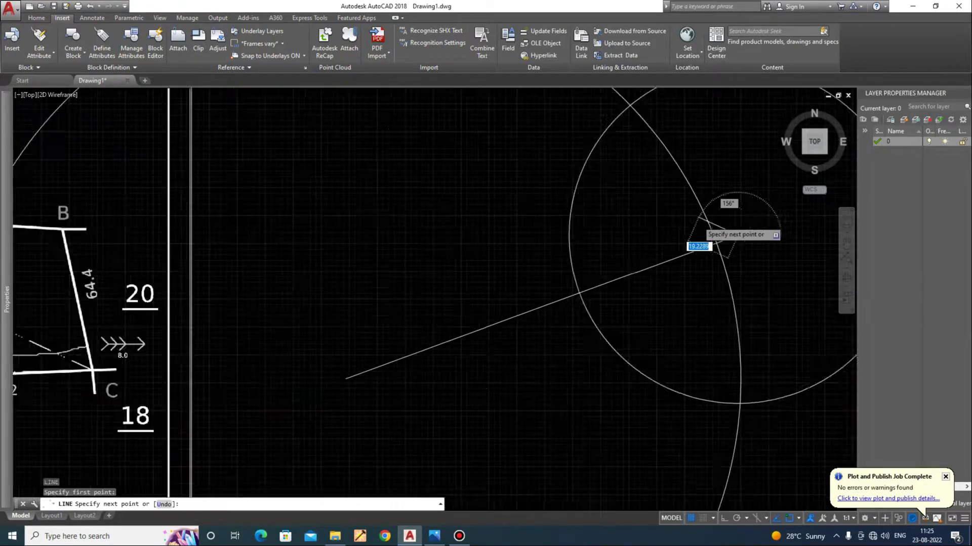
pyautogui.scroll(-5, 706, 222)
pyautogui.click(722, 230)
pyautogui.click(724, 335)
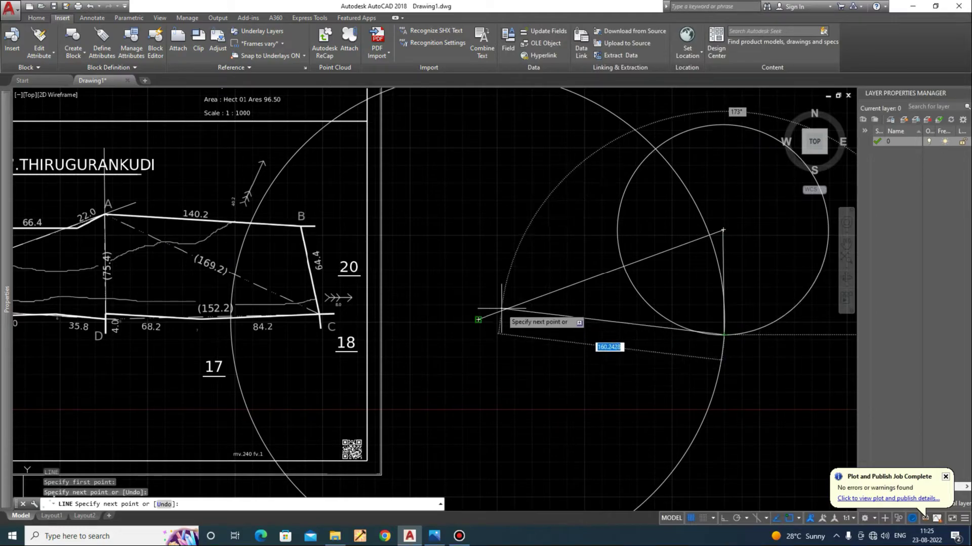
pyautogui.click(478, 319)
pyautogui.press('Return')
# Erase both construction circles, leaving only the triangle.
pyautogui.click(711, 407)
pyautogui.write('e')
pyautogui.press('Return')
pyautogui.click(806, 342)
pyautogui.click(755, 272)
pyautogui.press('Return')
pyautogui.press('Escape')
pyautogui.scroll(-5, 681, 355)
pyautogui.scroll(2, 630, 329)
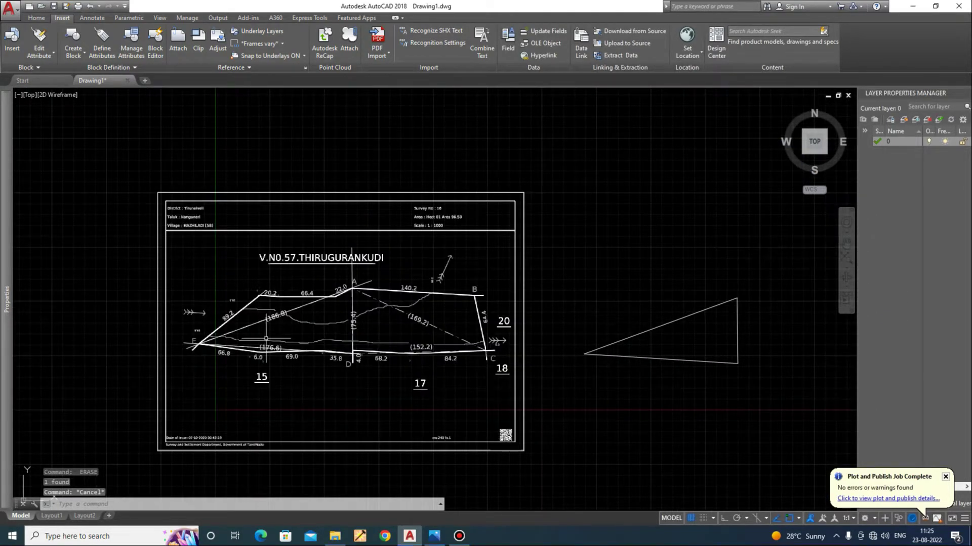
# Change the colour of the three triangle lines to yellow.
pyautogui.click(754, 385)
pyautogui.click(657, 303)
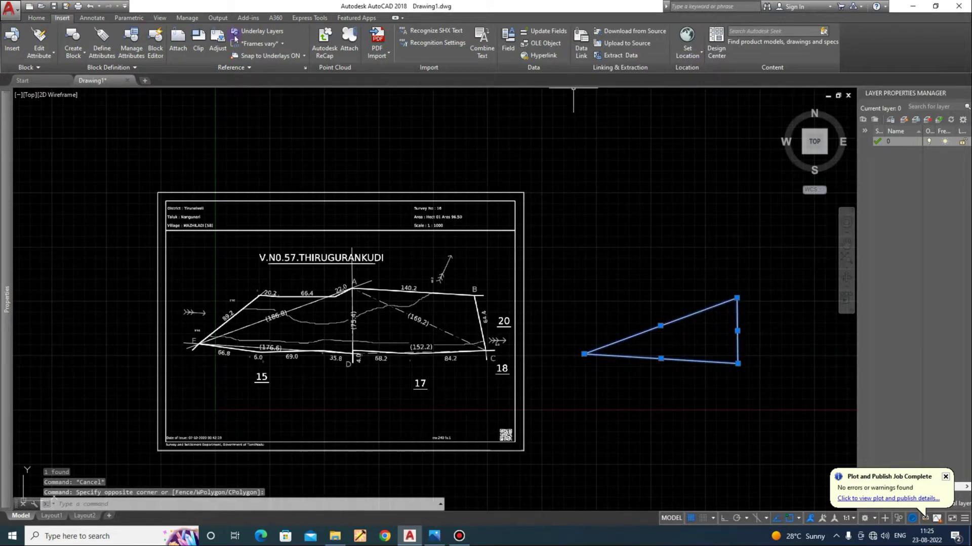
pyautogui.click(37, 18)
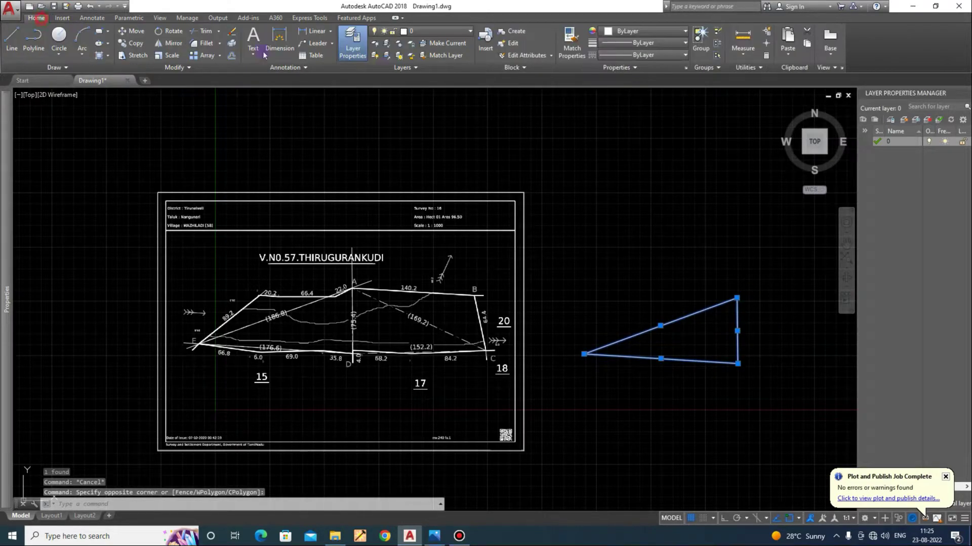
pyautogui.click(626, 56)
pyautogui.click(645, 31)
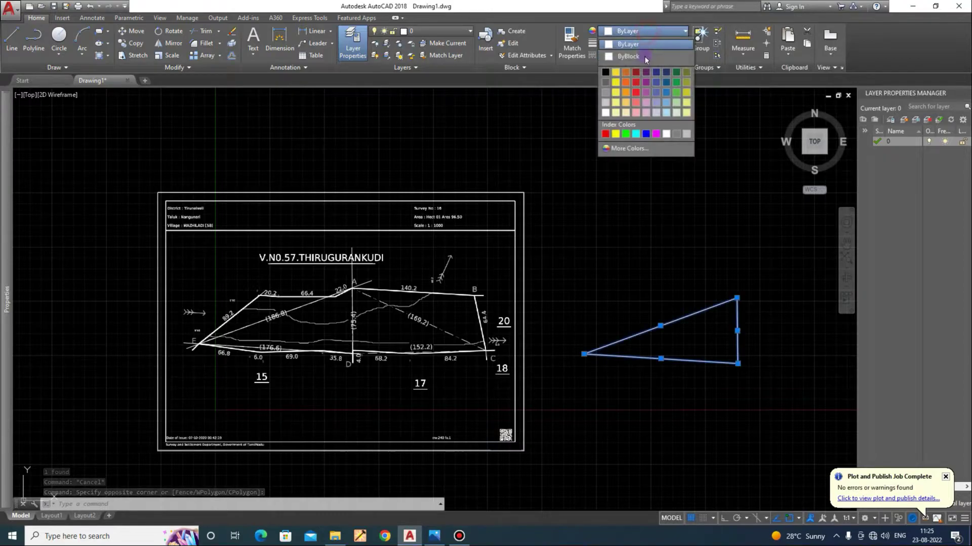
pyautogui.click(616, 72)
pyautogui.press('Escape')
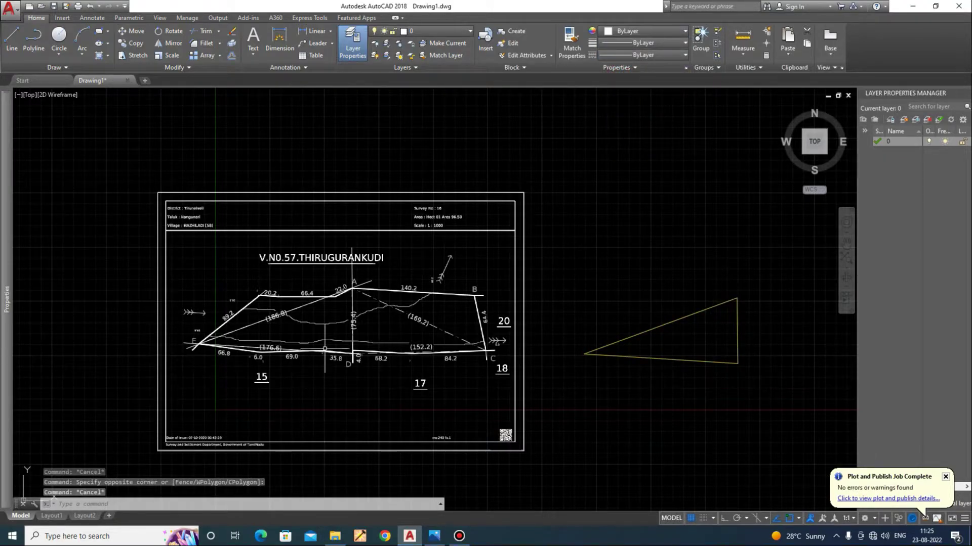
# Copy the traced 89.2 line and the 20.2–66.4–22.0 boundary polyline from the survey sheet to the space above the triangle.
pyautogui.scroll(4, 247, 336)
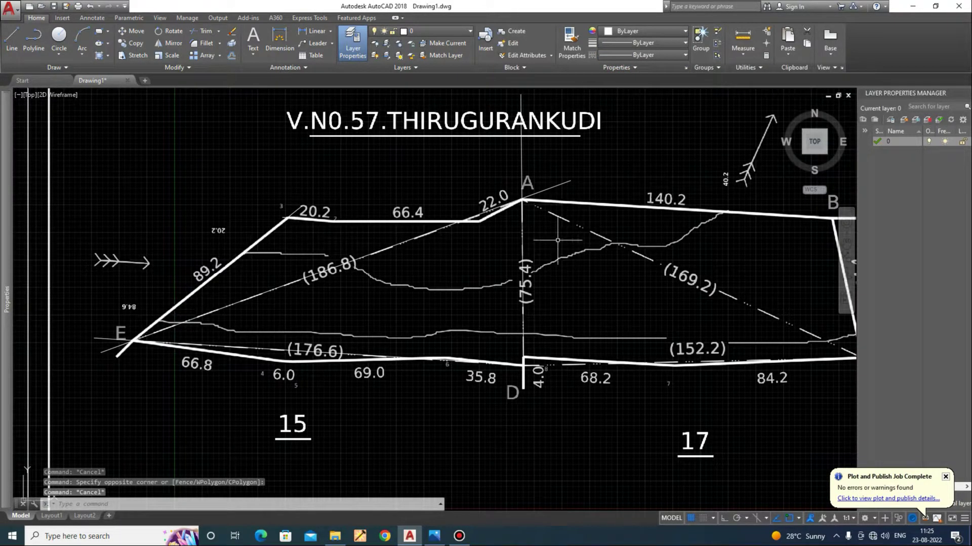
pyautogui.click(307, 221)
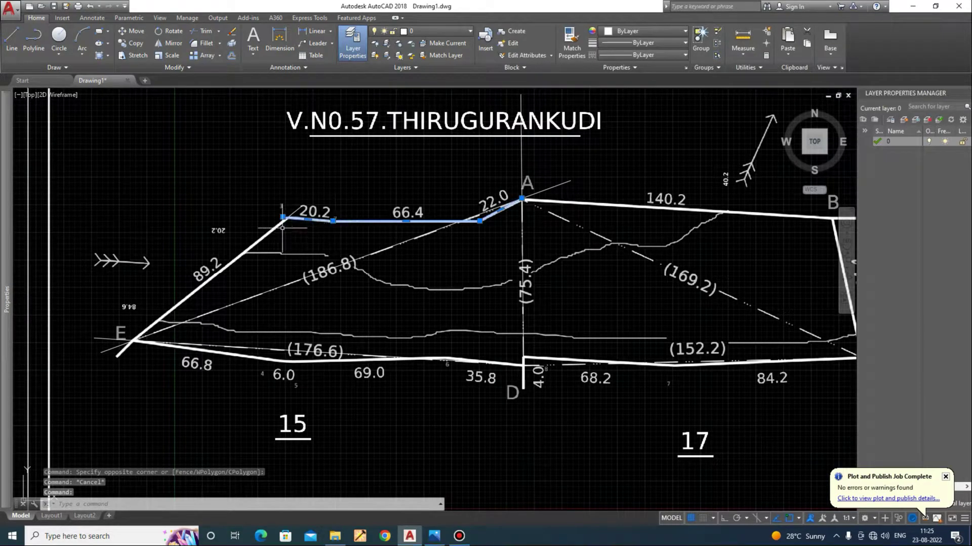
pyautogui.click(276, 222)
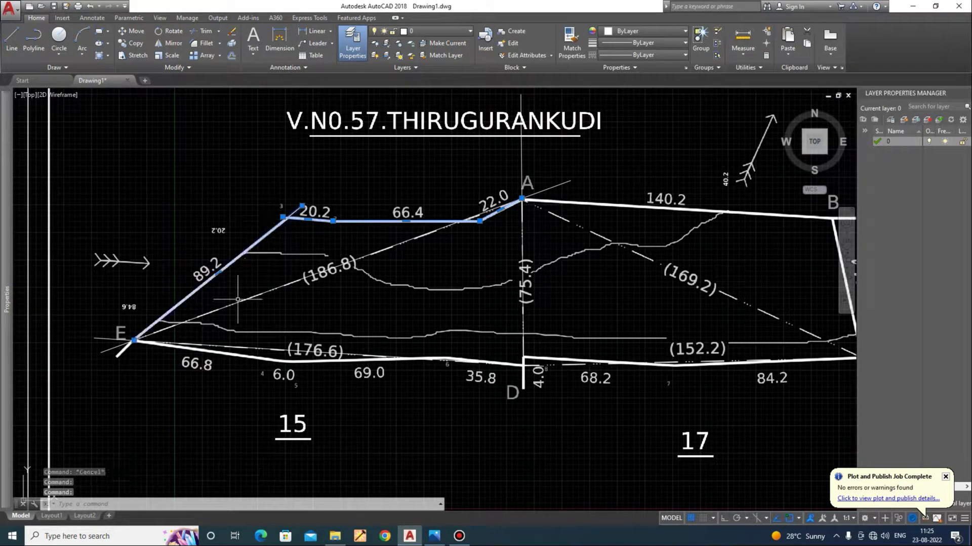
pyautogui.click(161, 372)
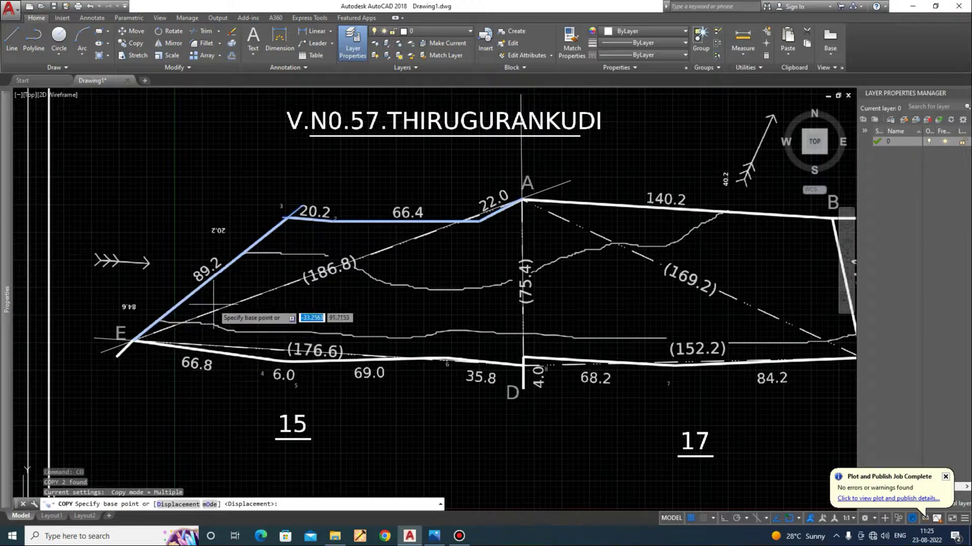
pyautogui.click(246, 286)
pyautogui.scroll(-6, 126, 251)
pyautogui.scroll(8, 365, 244)
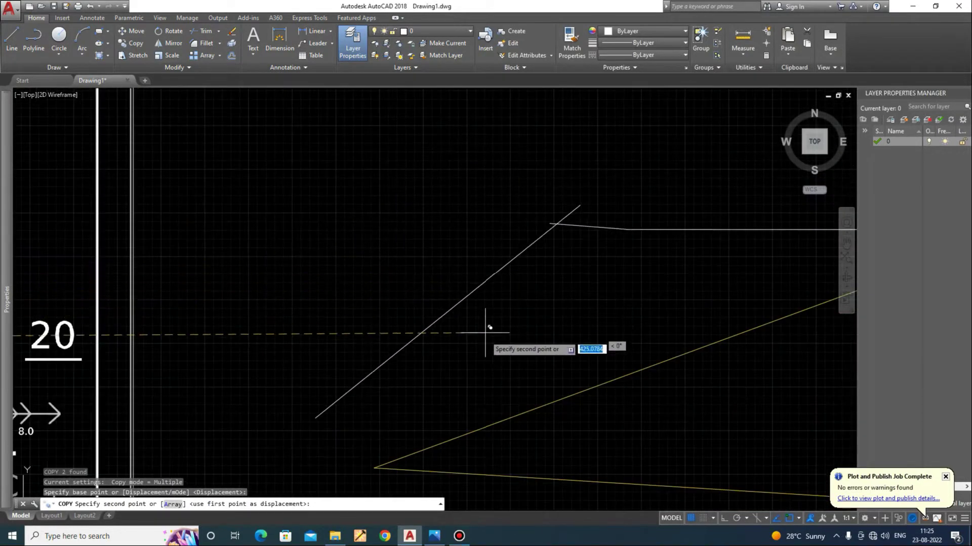
pyautogui.scroll(-4, 475, 336)
pyautogui.press('Escape')
# Move the copied 89.2 line so its lower end sits on corner E of the yellow triangle.
pyautogui.scroll(4, 462, 329)
pyautogui.click(527, 239)
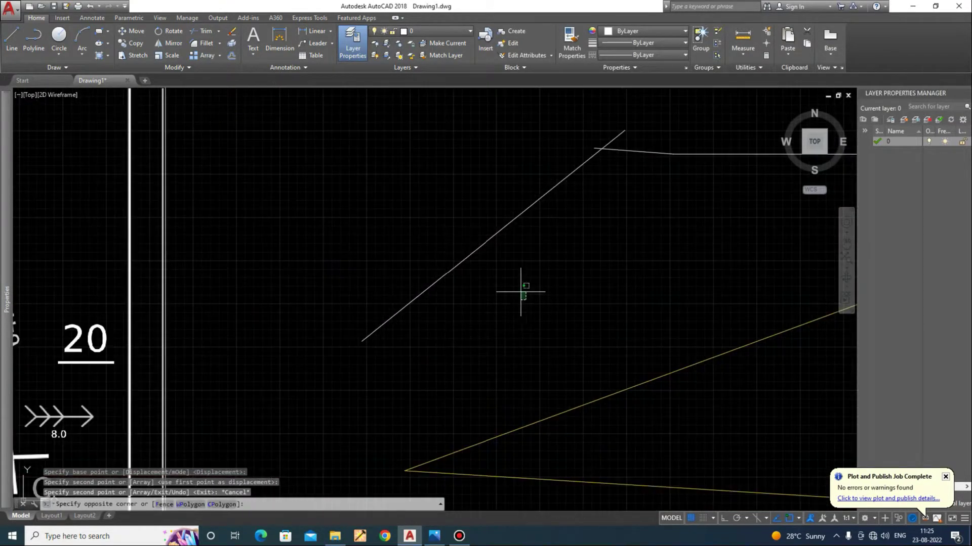
pyautogui.click(468, 301)
pyautogui.write('m')
pyautogui.press('Return')
pyautogui.click(361, 341)
pyautogui.scroll(5, 403, 483)
pyautogui.click(401, 209)
pyautogui.scroll(-7, 658, 337)
pyautogui.moveTo(243, 238); pyautogui.dragTo(632, 288, button='middle')
pyautogui.scroll(2, 116, 261)
pyautogui.scroll(-4, 44, 280)
pyautogui.press('Escape')
# Draw a circle of radius 89.2 centred on corner E of the triangle.
pyautogui.scroll(3, 369, 308)
pyautogui.write('c')
pyautogui.press('Return')
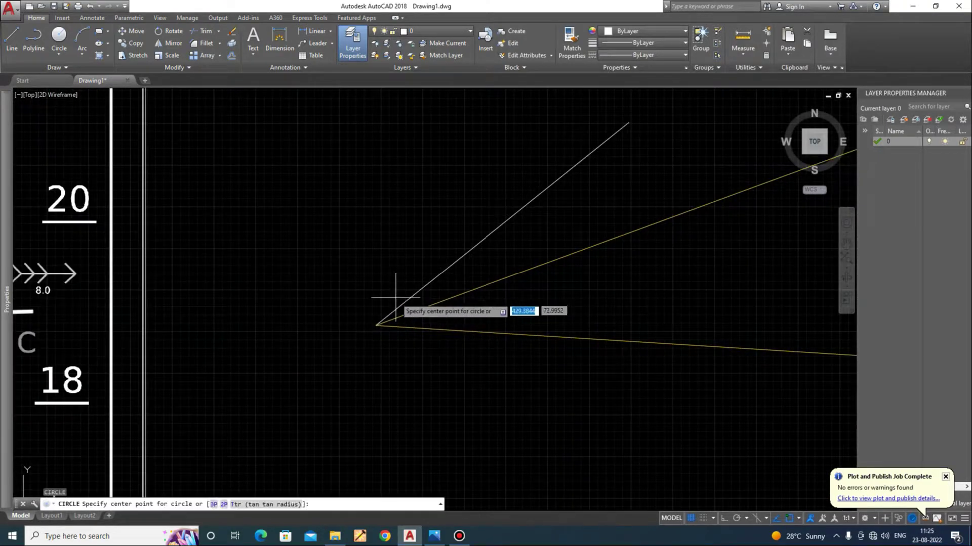
pyautogui.click(375, 325)
pyautogui.write('89.2')
pyautogui.press('Return')
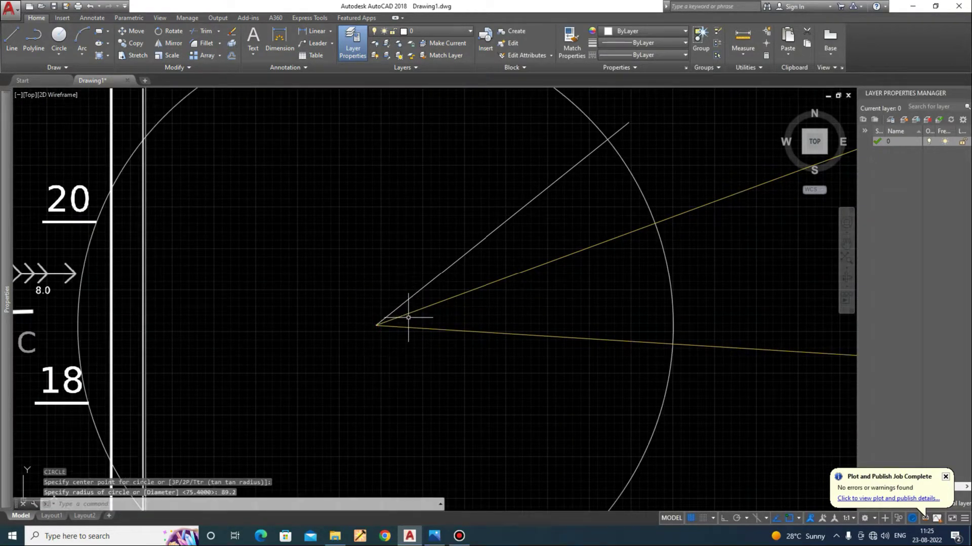
# Trim the copied line where it extends beyond the 89.2 circle and erase the circle.
pyautogui.write('e')
pyautogui.press('Return')
pyautogui.click(645, 142)
pyautogui.click(601, 126)
pyautogui.press('Return')
# Move the copied upper boundary polyline so its starting end meets the upper end of the 89.2 line.
pyautogui.scroll(-3, 689, 205)
pyautogui.scroll(3, 293, 180)
pyautogui.scroll(-4, 191, 268)
pyautogui.scroll(2, 424, 248)
pyautogui.scroll(5, 424, 248)
pyautogui.click(510, 210)
pyautogui.click(462, 171)
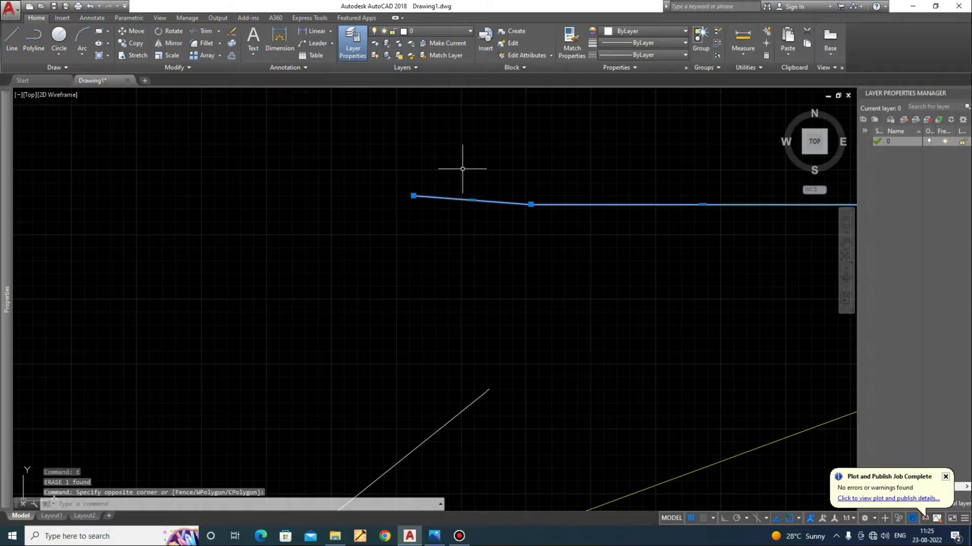
pyautogui.write('m')
pyautogui.press('Return')
pyautogui.click(413, 196)
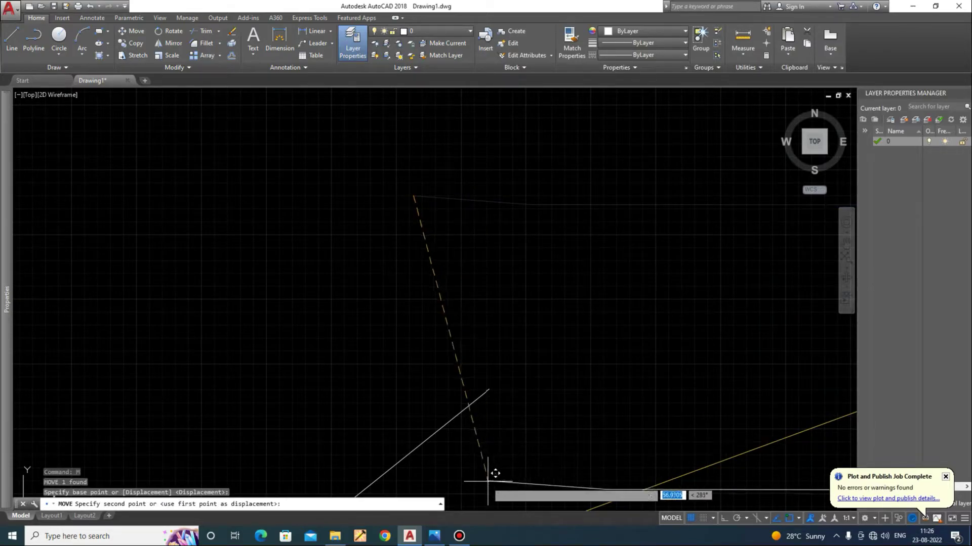
pyautogui.click(456, 412)
# Draw a circle of radius 20.2 centred on the junction of the 89.2 line and the upper boundary polyline.
pyautogui.scroll(-3, 405, 405)
pyautogui.scroll(4, 445, 412)
pyautogui.write('c')
pyautogui.press('Return')
pyautogui.click(290, 315)
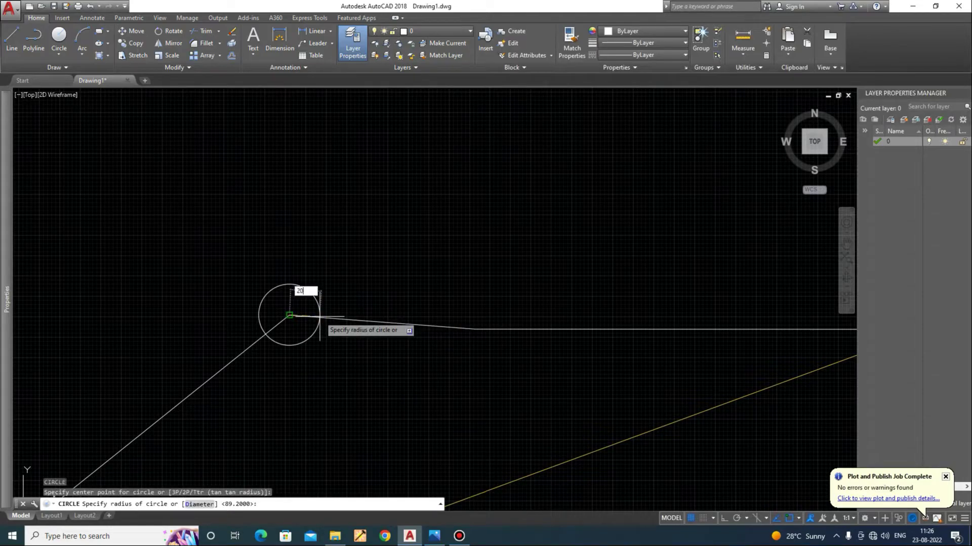
pyautogui.press('Return')
pyautogui.press('Escape')
# Trim the first polyline segment beyond the 20.2 circle and erase the circle.
pyautogui.write('tr')
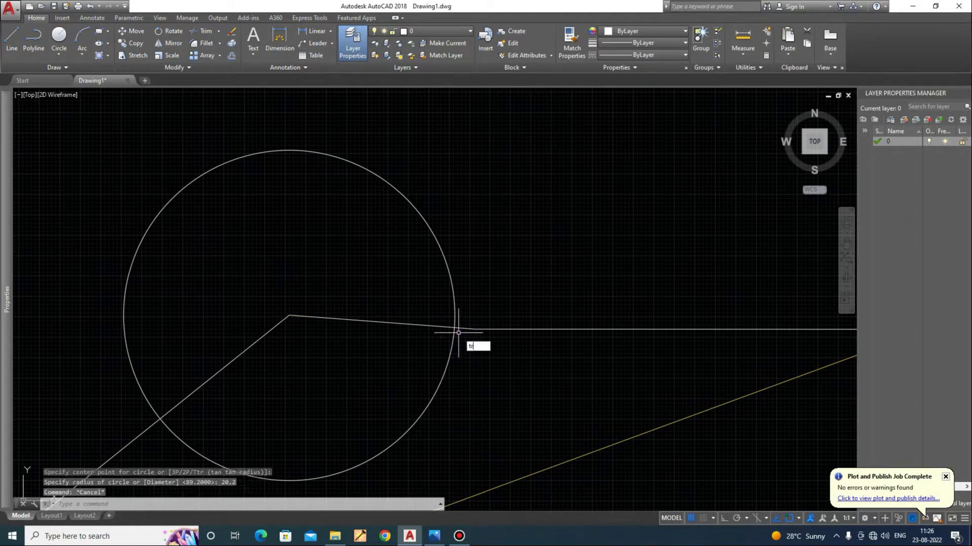
pyautogui.press('Return')
pyautogui.press('Return')
pyautogui.click(464, 328)
pyautogui.press('Escape')
pyautogui.click(481, 277)
pyautogui.click(400, 253)
pyautogui.write('e')
pyautogui.press('Return')
# Move the remaining 66.4 and 22.0 part of the polyline onto the end of the trimmed 20.2 segment.
pyautogui.click(486, 330)
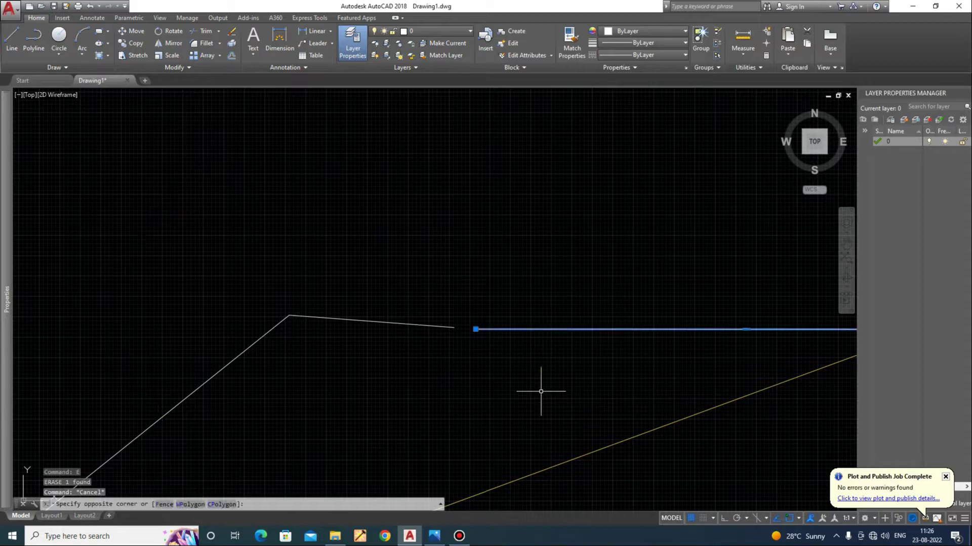
pyautogui.write('m')
pyautogui.press('Return')
pyautogui.click(511, 329)
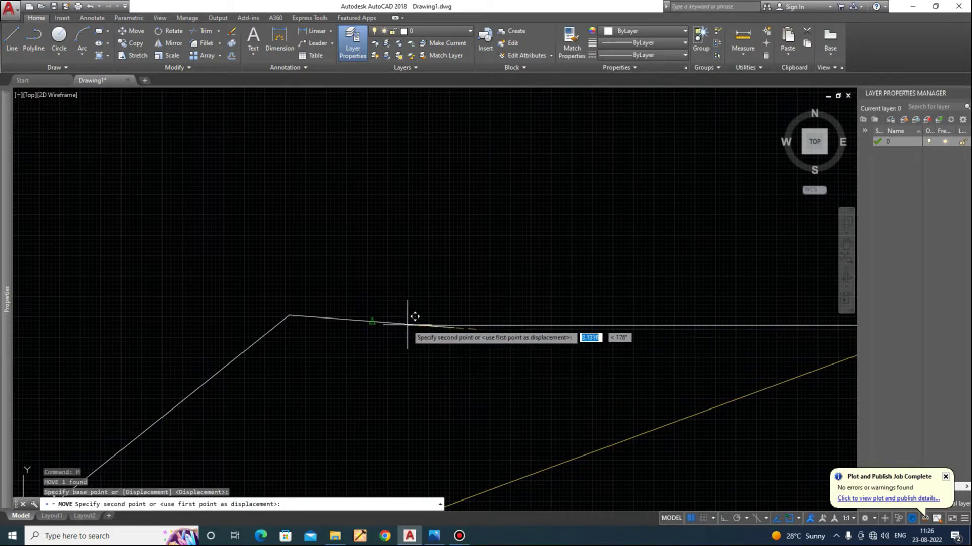
pyautogui.click(426, 326)
# Measure the gap between corner A of the triangle and the end of the moved boundary polyline.
pyautogui.scroll(-6, 248, 318)
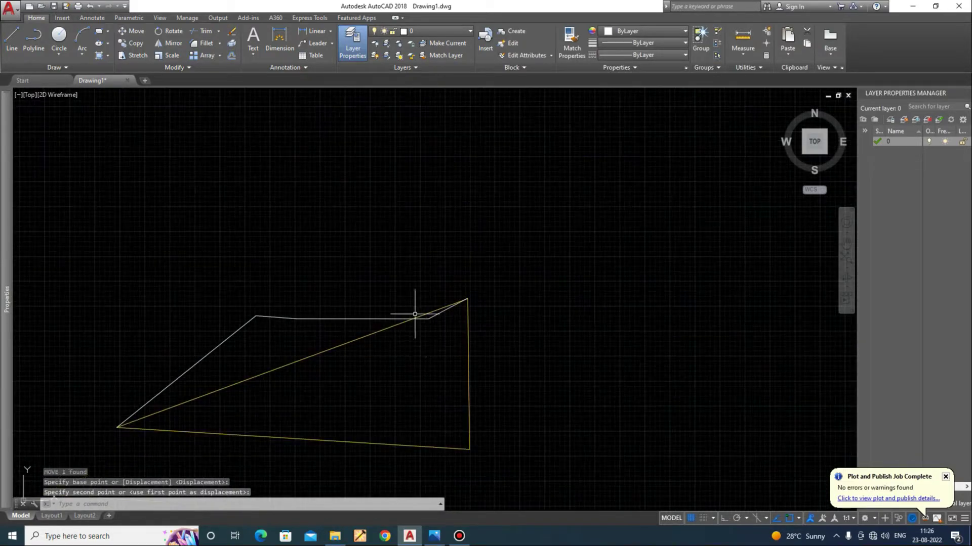
pyautogui.scroll(8, 414, 312)
pyautogui.scroll(-3, 659, 329)
pyautogui.scroll(4, 655, 294)
pyautogui.scroll(-4, 678, 329)
pyautogui.write('dist')
pyautogui.press('Return')
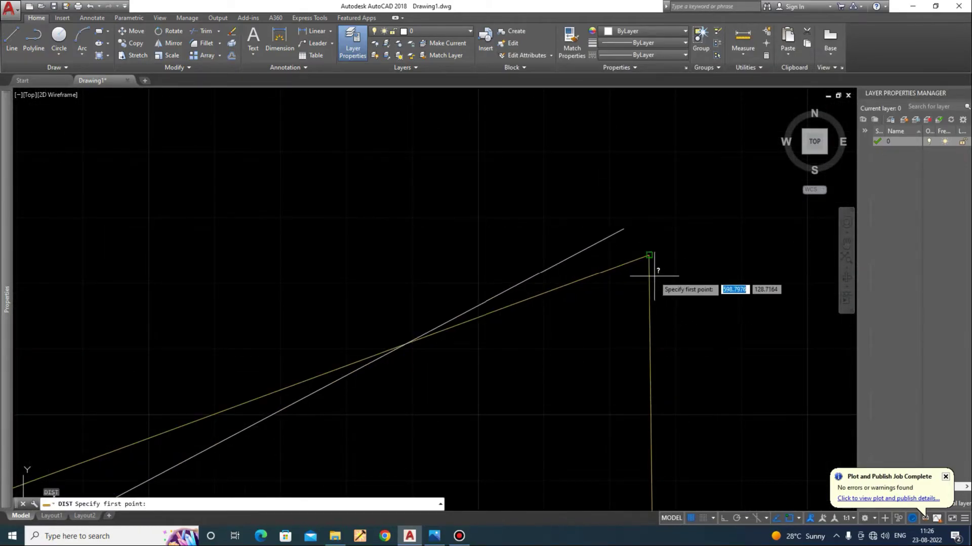
pyautogui.click(642, 256)
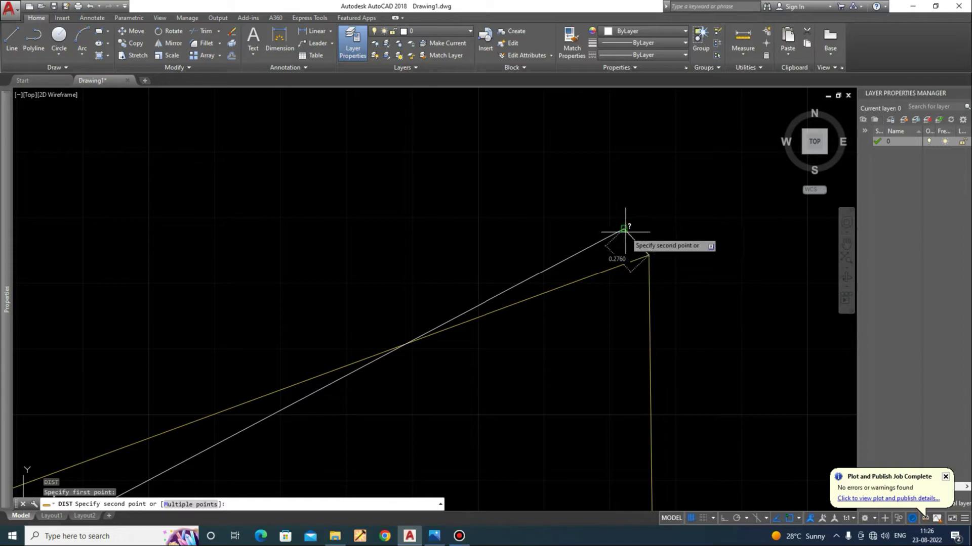
pyautogui.scroll(-4, 627, 223)
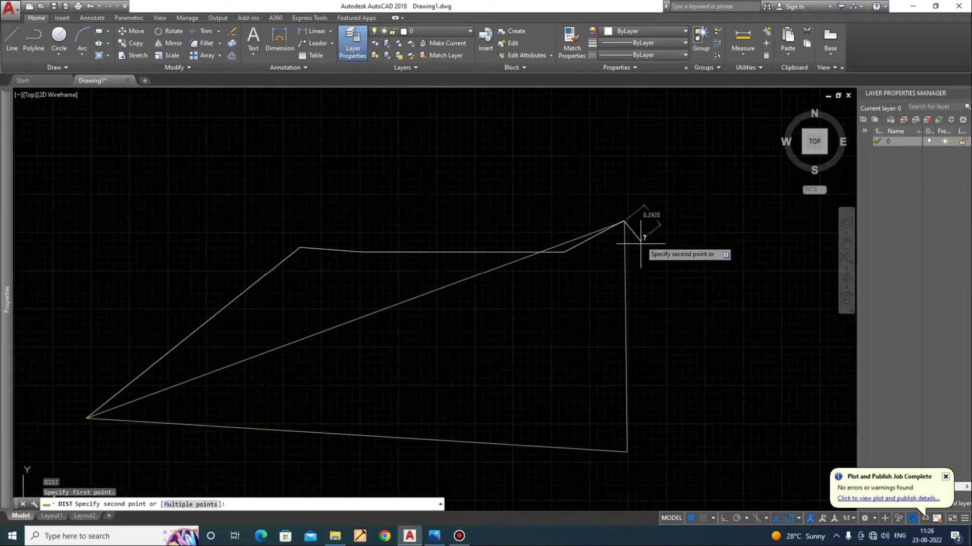
pyautogui.press('Escape')
pyautogui.press('Escape')
# Move the 66.4 and 22.0 polyline clear above the triangle and explode it into separate lines.
pyautogui.click(439, 252)
pyautogui.click(426, 219)
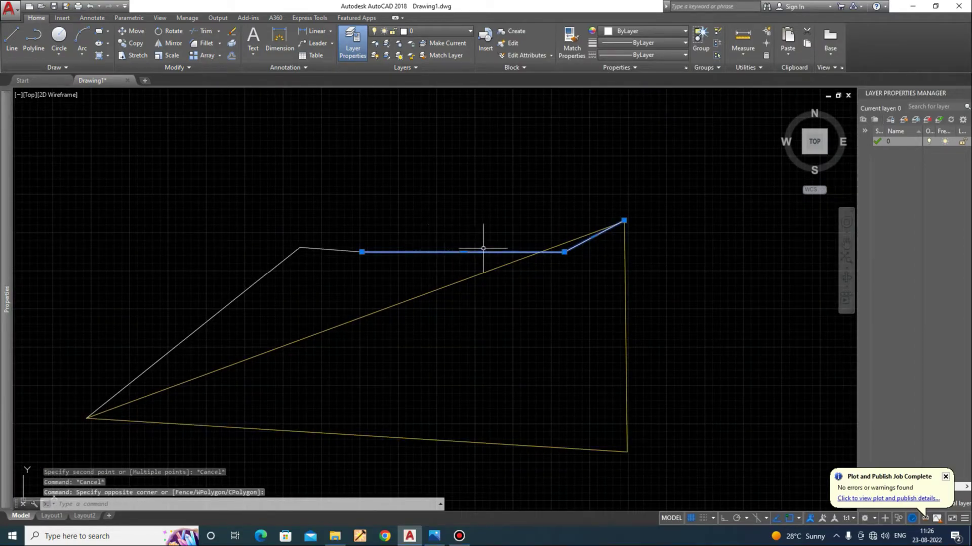
pyautogui.write('m')
pyautogui.press('Return')
pyautogui.click(511, 229)
pyautogui.click(521, 142)
pyautogui.click(498, 140)
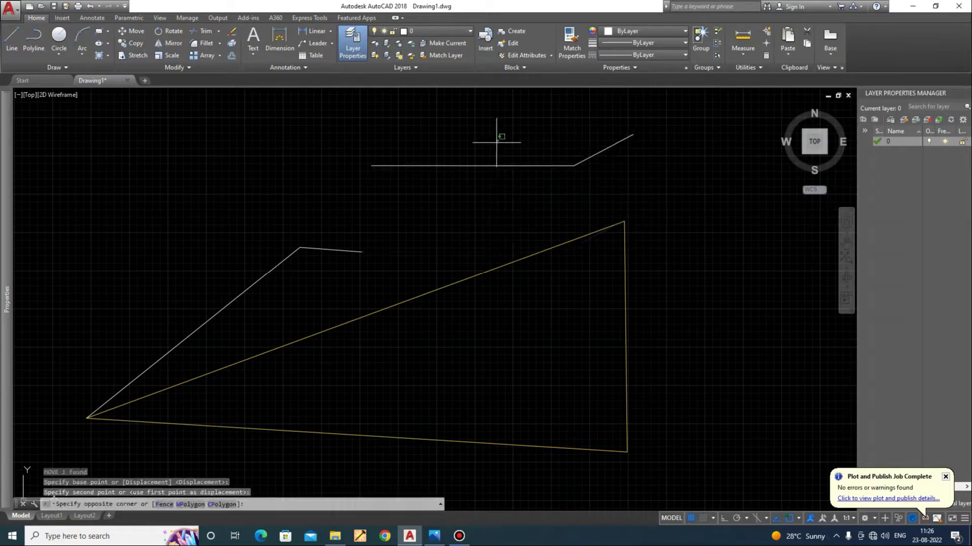
pyautogui.click(479, 167)
pyautogui.write('x')
pyautogui.press('Return')
# Try a circle of radius 66.4 at the open end of the 20.2 segment, reading the length from the survey sheet.
pyautogui.write('c')
pyautogui.press('Return')
pyautogui.scroll(6, 374, 253)
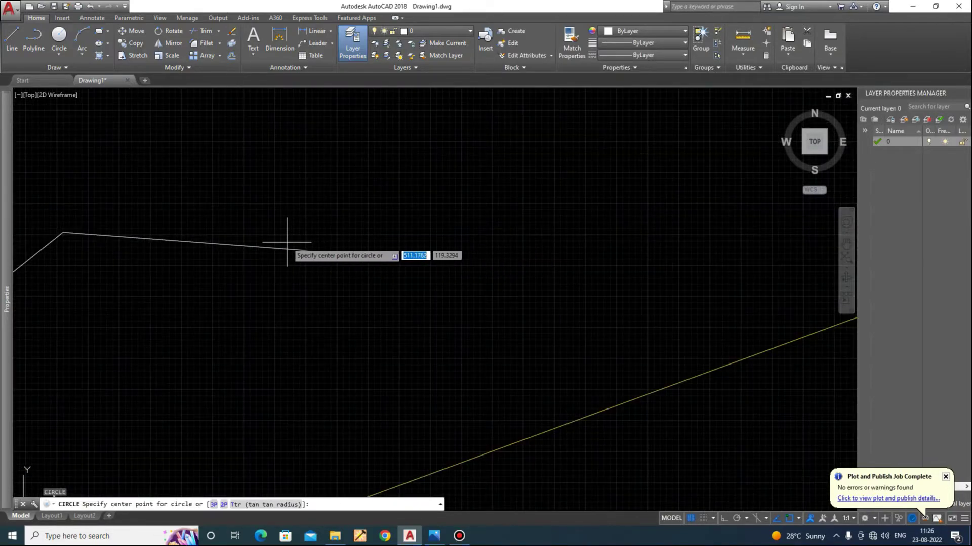
pyautogui.click(283, 246)
pyautogui.scroll(-6, 656, 332)
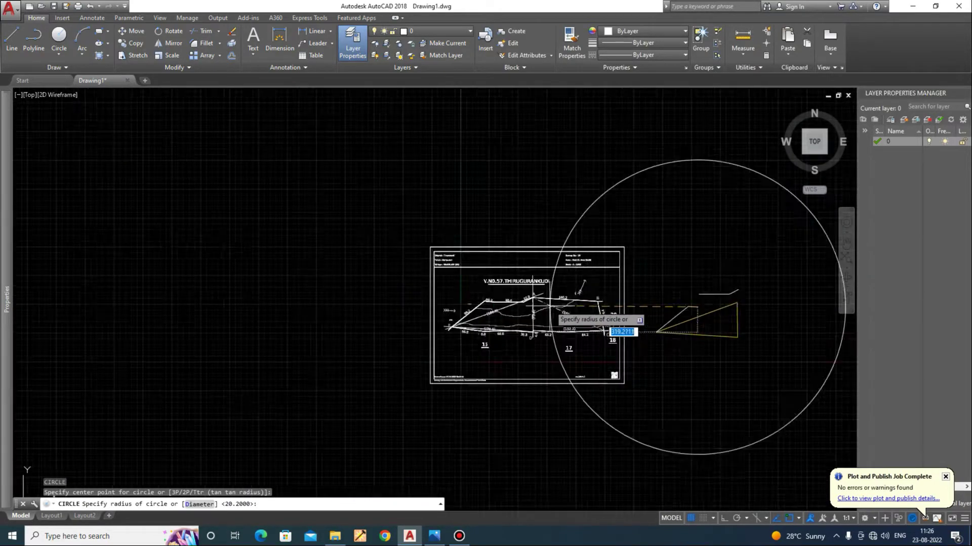
pyautogui.scroll(6, 553, 319)
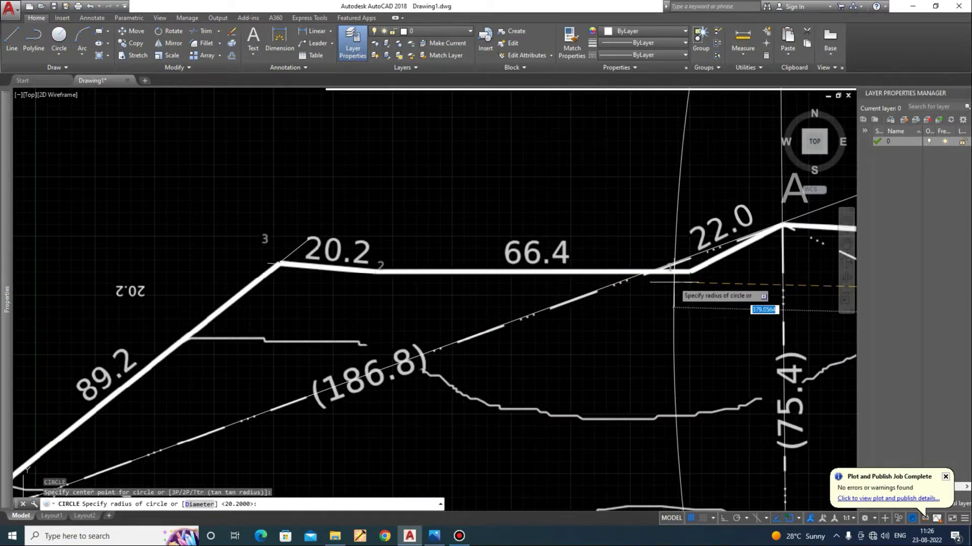
pyautogui.scroll(-8, 670, 267)
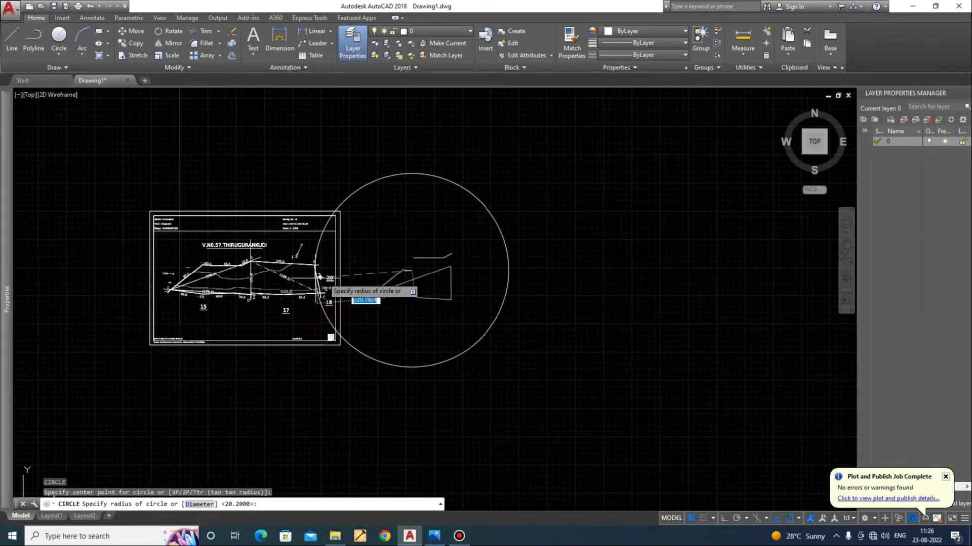
pyautogui.scroll(8, 334, 298)
pyautogui.scroll(-5, 647, 321)
pyautogui.scroll(6, 607, 299)
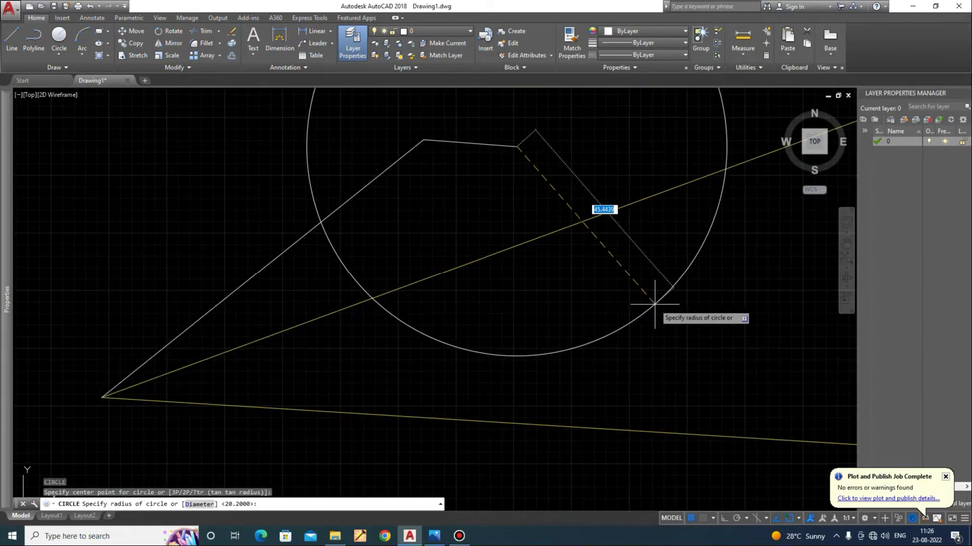
pyautogui.write('4')
pyautogui.press('Return')
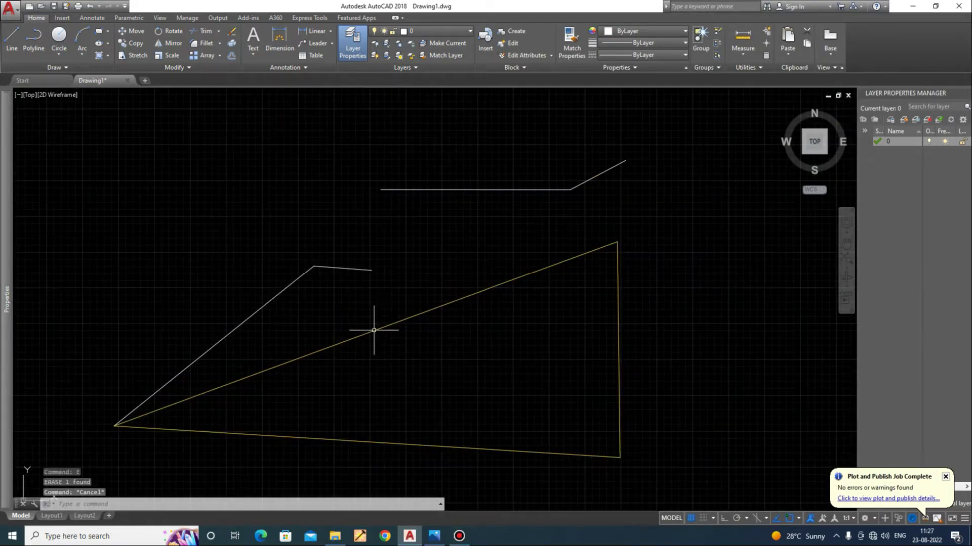
# Draw a circle of radius 66.4 centred on the open end of the 20.2 segment.
pyautogui.scroll(5, 375, 329)
pyautogui.write('c')
pyautogui.press('Return')
pyautogui.click(339, 168)
pyautogui.scroll(-10, 546, 243)
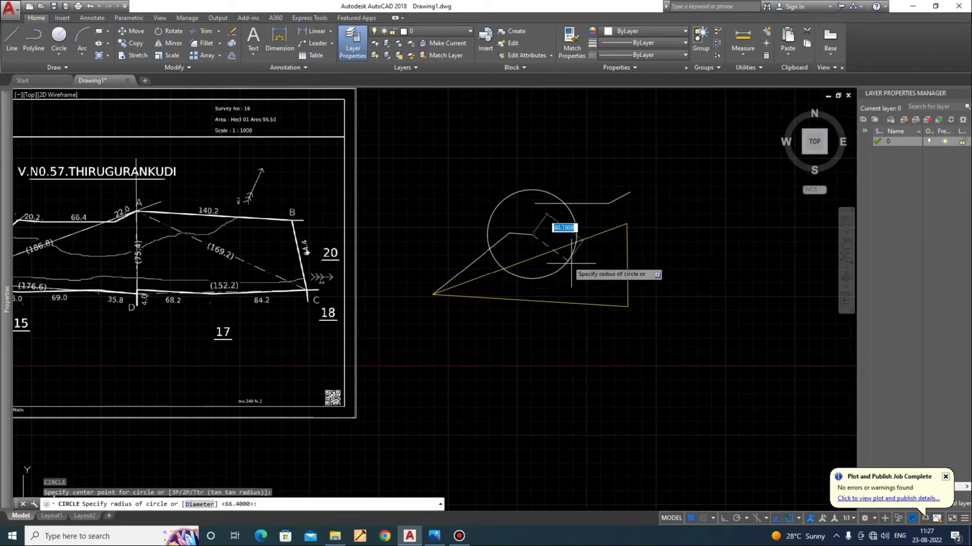
pyautogui.write('66.4')
pyautogui.press('Return')
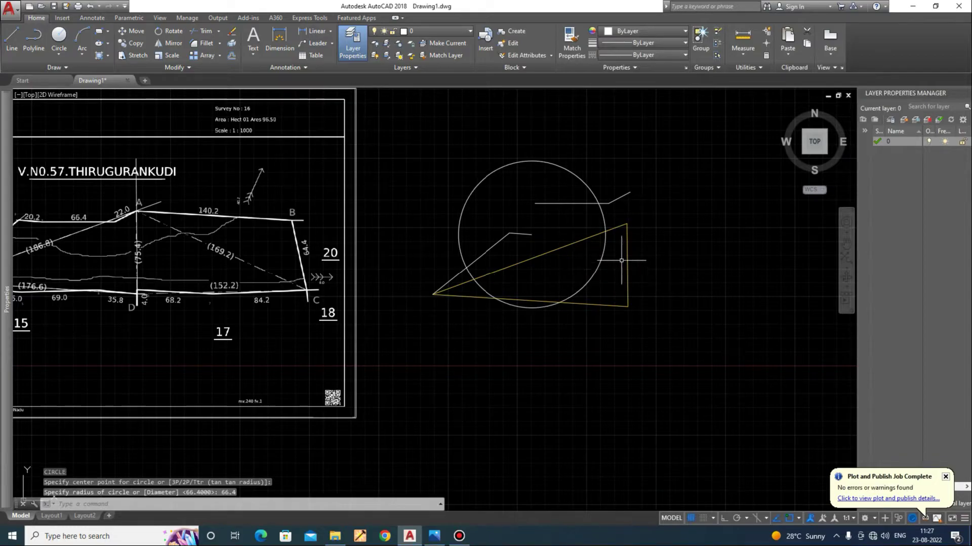
# Draw a circle of radius 22 centred on corner A of the yellow triangle.
pyautogui.scroll(8, 625, 227)
pyautogui.press('Return')
pyautogui.click(586, 201)
pyautogui.write('22')
pyautogui.press('Return')
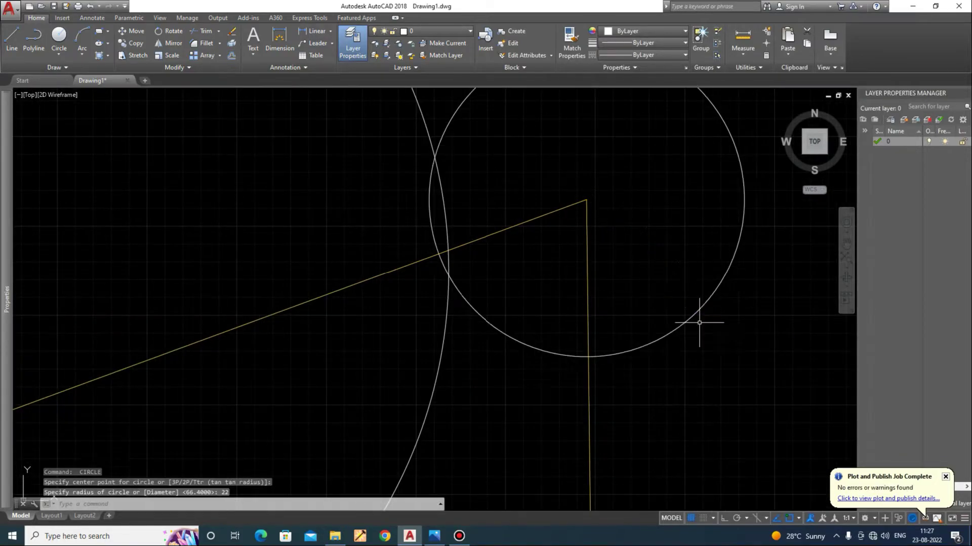
# Draw the 22.0 and 66.4 edges as lines from corner A through the circles' lower intersection to the open end of the 20.2 segment.
pyautogui.press('Escape')
pyautogui.write('l')
pyautogui.press('Return')
pyautogui.click(586, 201)
pyautogui.scroll(-6, 490, 312)
pyautogui.scroll(8, 445, 296)
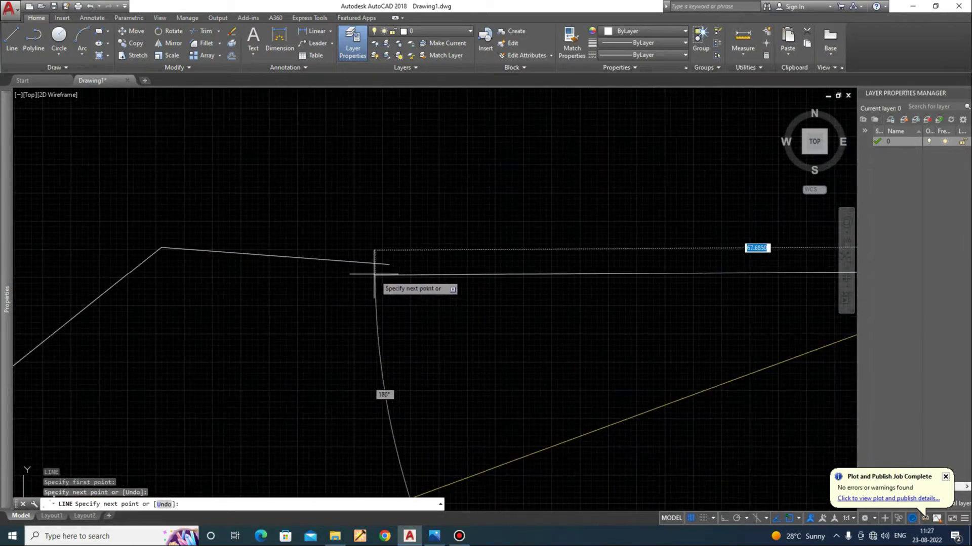
pyautogui.click(390, 265)
pyautogui.scroll(-8, 295, 287)
pyautogui.press('Escape')
# Erase the two construction circles and the leftover exploded 66.4 and 22.0 lines above the triangle.
pyautogui.press('Escape')
pyautogui.click(464, 248)
pyautogui.click(388, 210)
pyautogui.write('e')
pyautogui.press('Return')
pyautogui.press('Escape')
pyautogui.scroll(2, 268, 332)
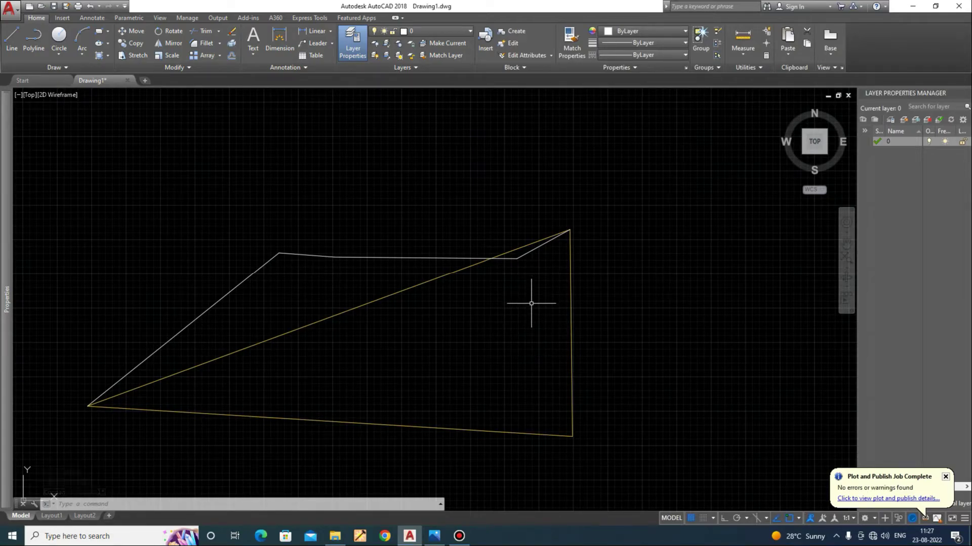
# Read diagonal AC from the survey sheet and draw a circle of radius 169.2 centred on corner A.
pyautogui.scroll(-8, 486, 260)
pyautogui.scroll(10, 444, 254)
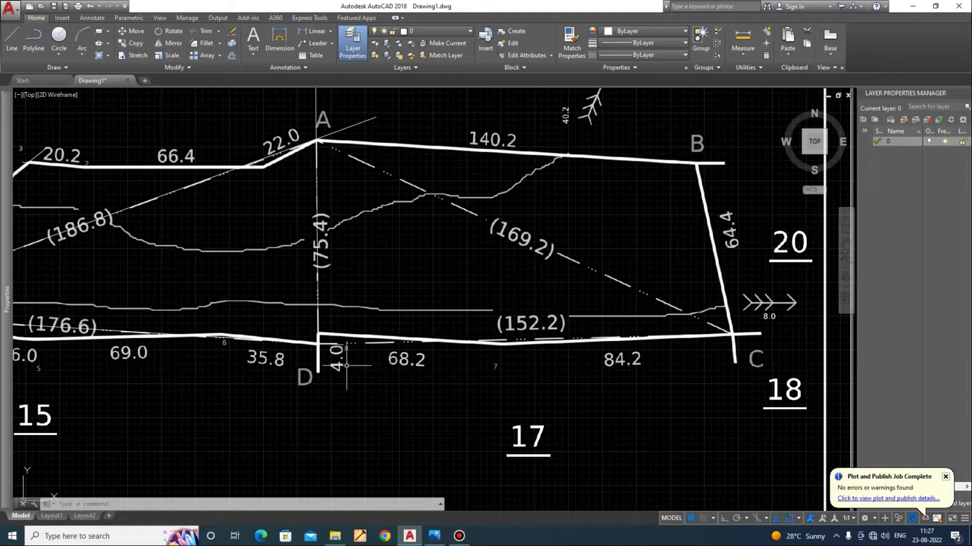
pyautogui.scroll(-4, 205, 286)
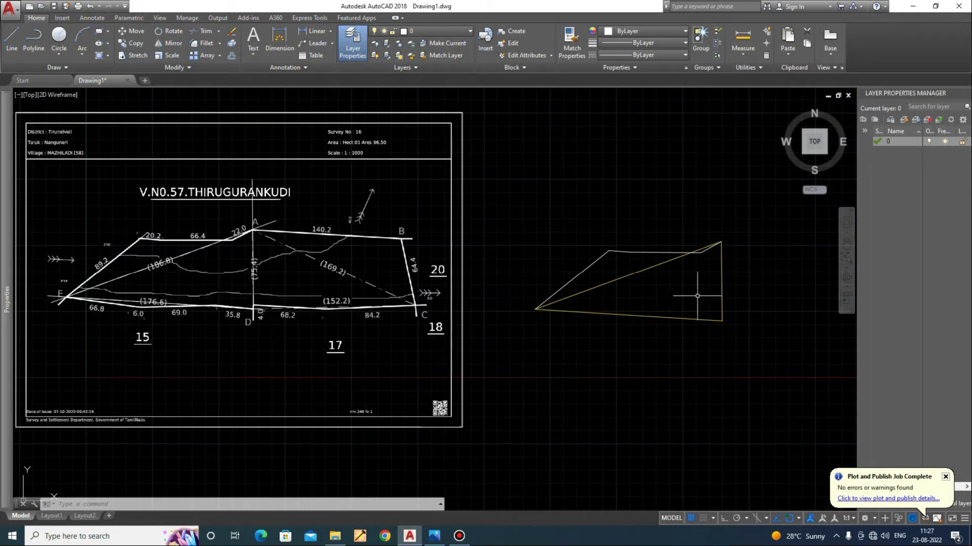
pyautogui.scroll(6, 697, 296)
pyautogui.write('c')
pyautogui.press('Return')
pyautogui.click(491, 138)
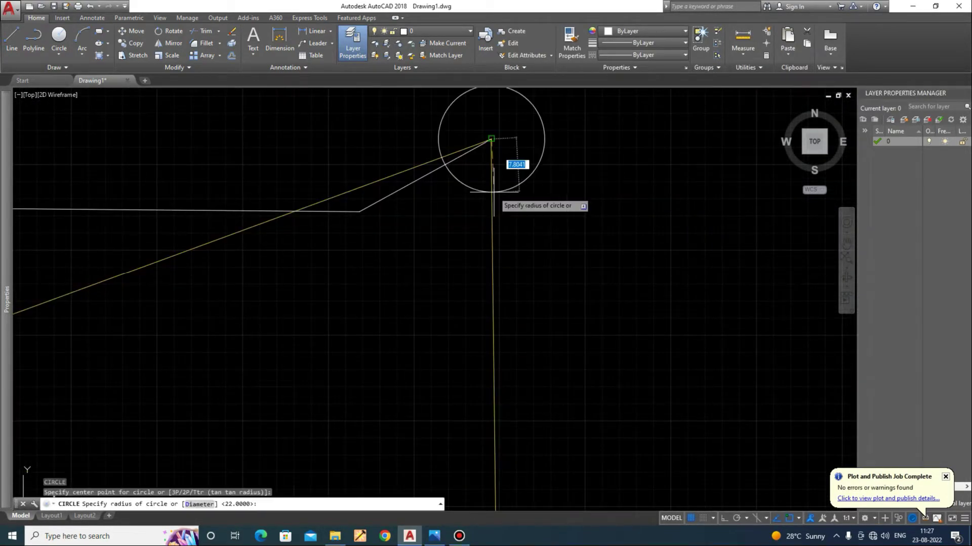
pyautogui.write('169.2')
pyautogui.press('Return')
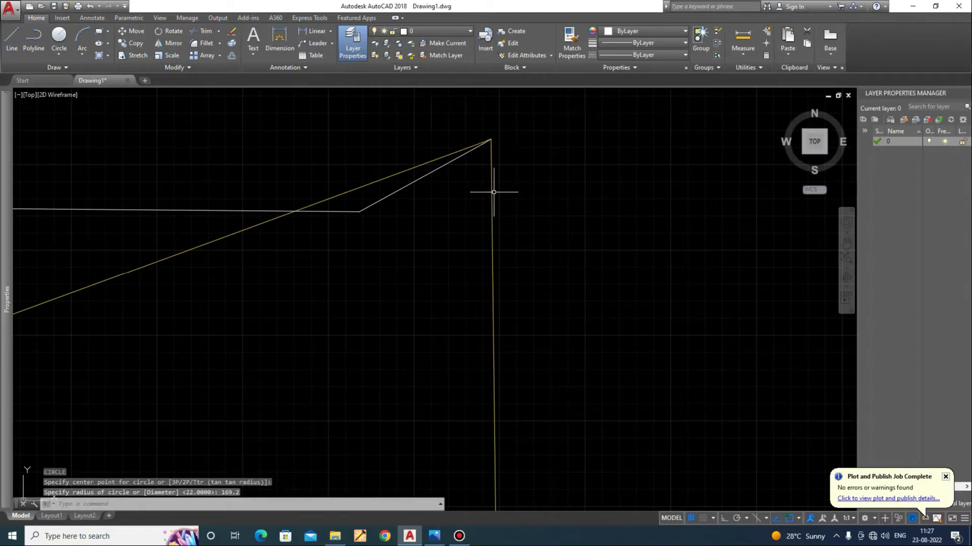
# Read the length of DC from the survey sheet and draw a circle of radius 152.2 centred on corner D.
pyautogui.scroll(-5, 586, 237)
pyautogui.scroll(4, 159, 281)
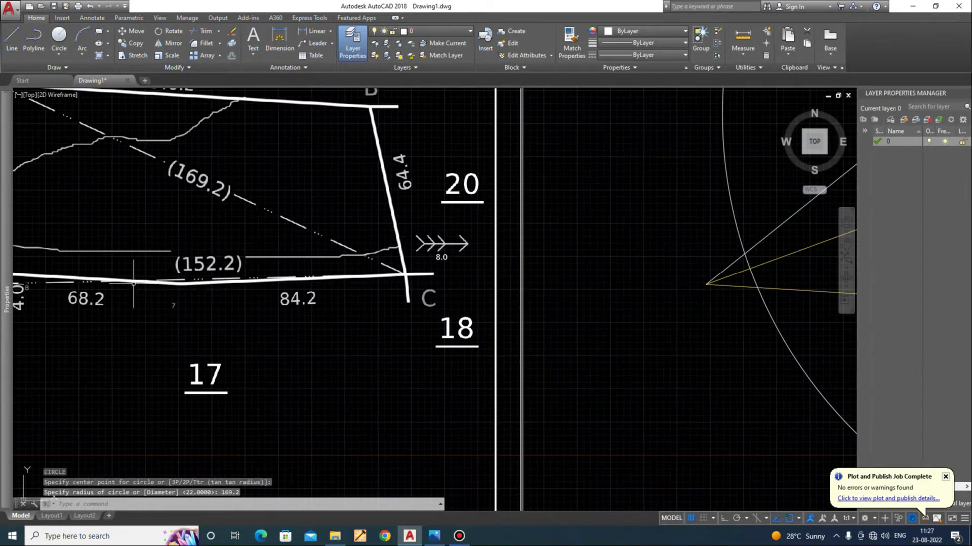
pyautogui.scroll(-4, 134, 283)
pyautogui.scroll(4, 544, 291)
pyautogui.press('Return')
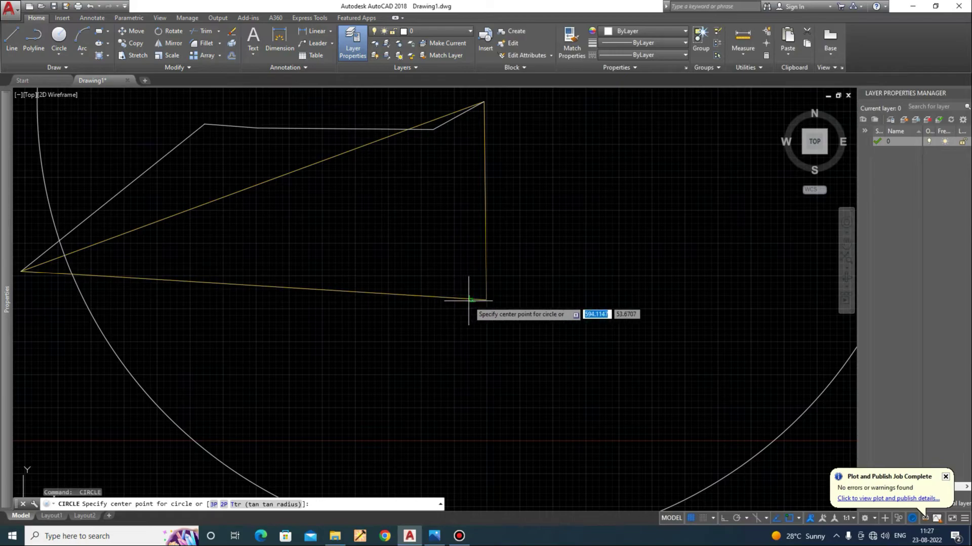
pyautogui.scroll(7, 467, 300)
pyautogui.click(571, 296)
pyautogui.write('152.2')
pyautogui.press('Return')
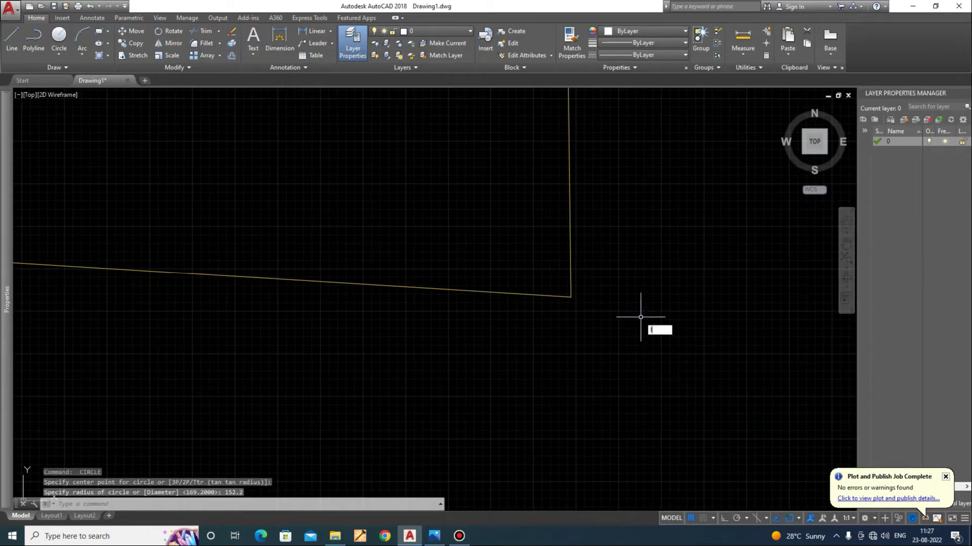
# Draw lines from corner D to the two circles' intersection and on to corner A, and delete both circles.
pyautogui.press('Return')
pyautogui.click(569, 260)
pyautogui.scroll(-7, 365, 369)
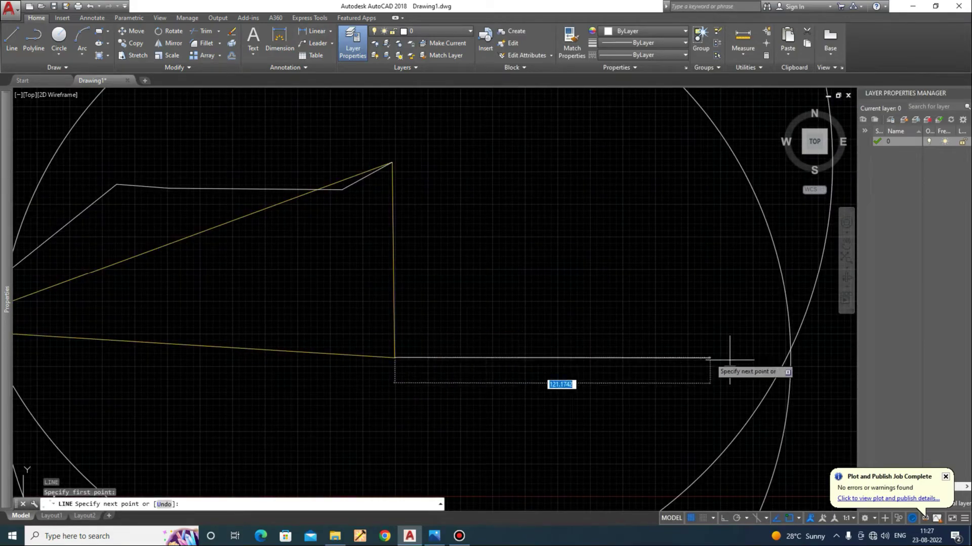
pyautogui.click(790, 349)
pyautogui.click(392, 162)
pyautogui.press('Return')
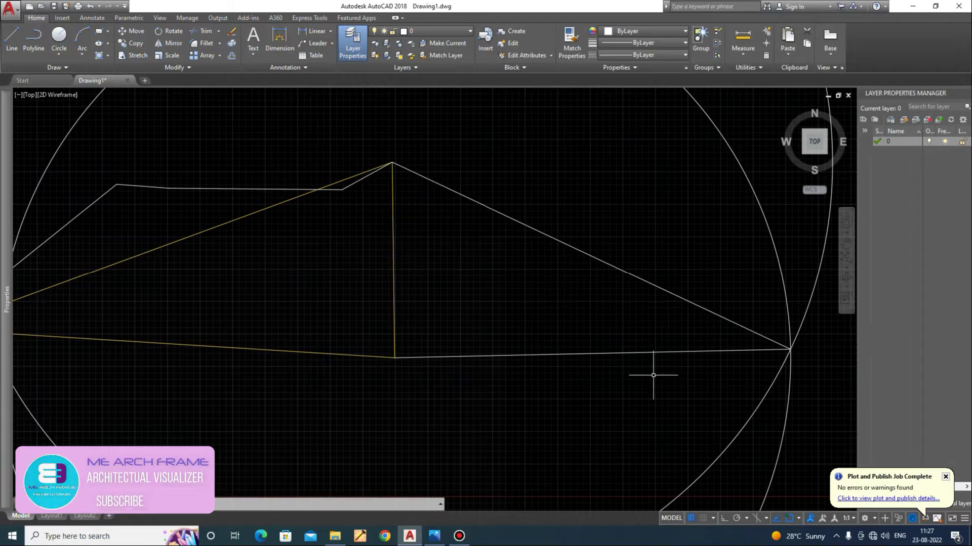
pyautogui.click(685, 397)
pyautogui.press('Delete')
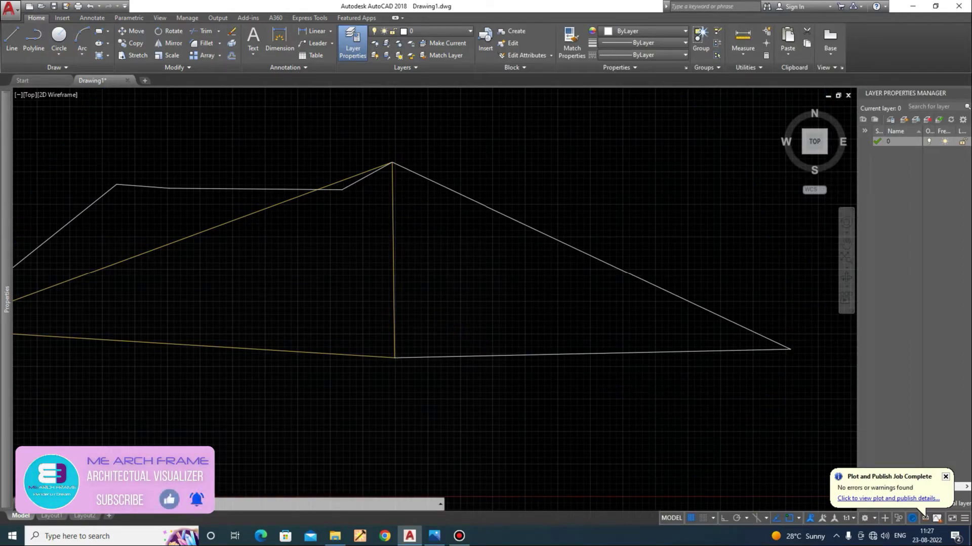
# Match the properties of the yellow line AD onto the two new lines of the second triangle.
pyautogui.write('ma')
pyautogui.press('Return')
pyautogui.click(394, 323)
pyautogui.click(650, 209)
pyautogui.click(488, 422)
# Read the length of AB from the survey sheet and draw a circle of radius 140.2 centred on corner A.
pyautogui.scroll(-5, 493, 294)
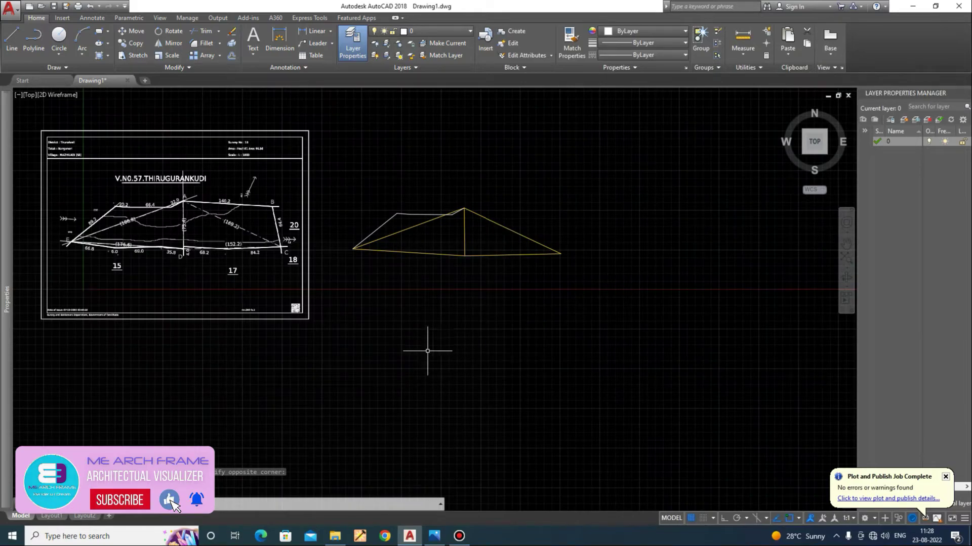
pyautogui.scroll(6, 225, 197)
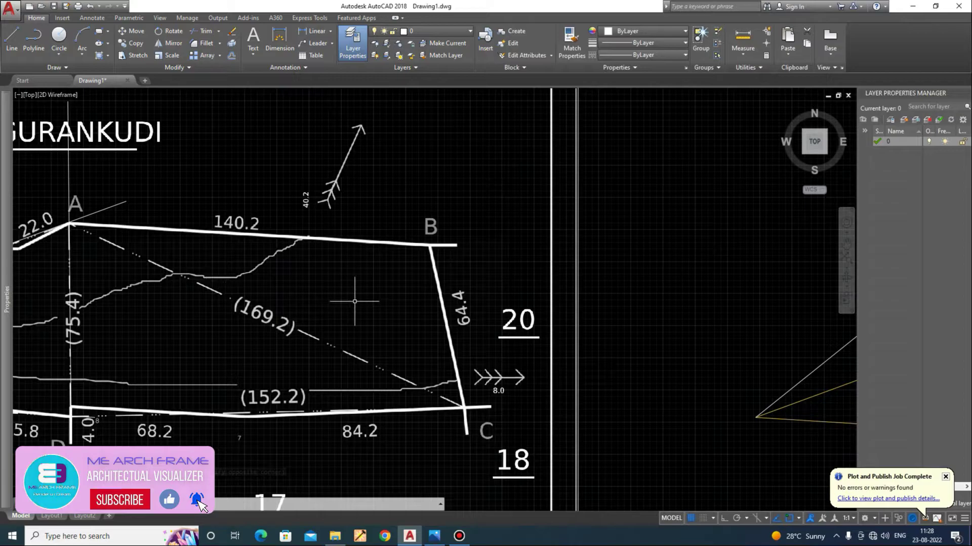
pyautogui.scroll(-5, 355, 301)
pyautogui.scroll(5, 358, 297)
pyautogui.write('c')
pyautogui.press('space')
pyautogui.click(245, 218)
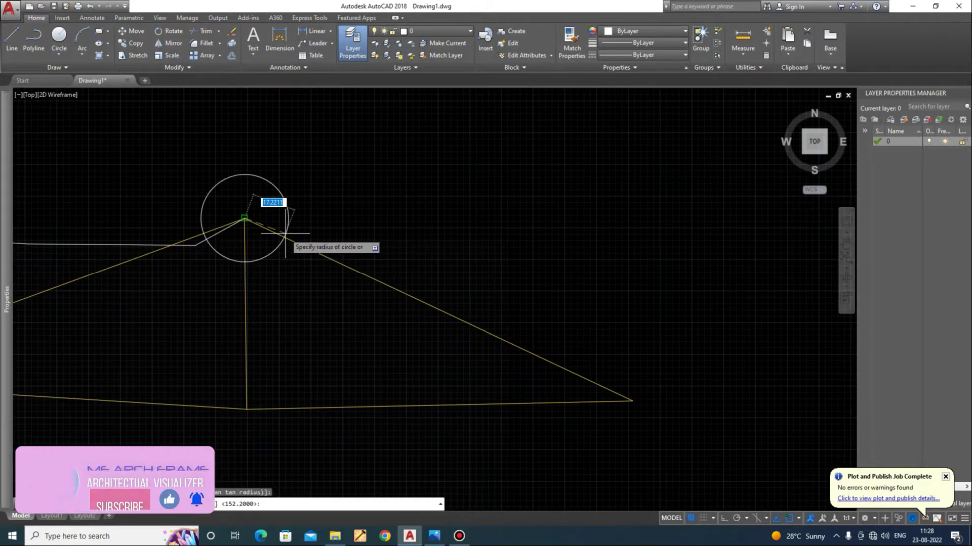
pyautogui.write('140.2')
pyautogui.press('Return')
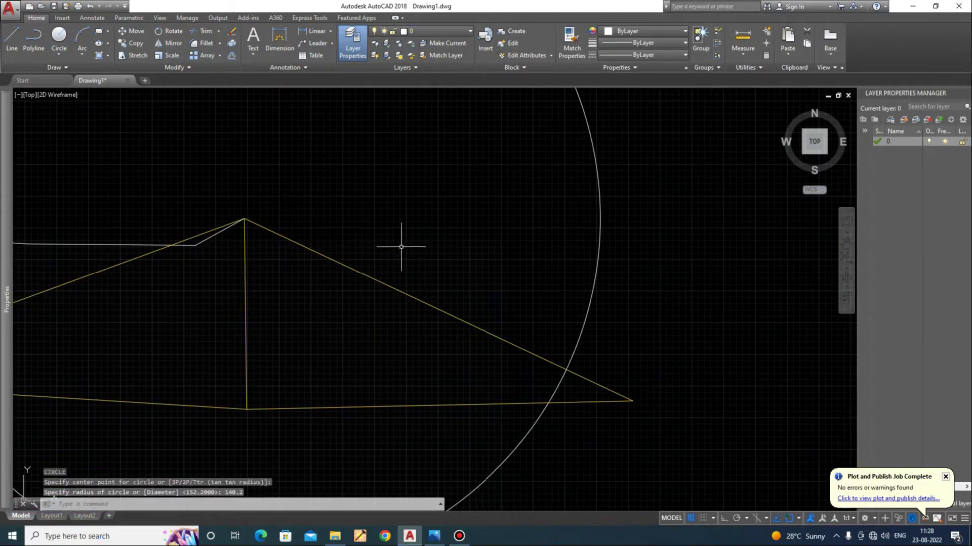
# Draw a circle of radius 64.4 centred on corner C of the second triangle.
pyautogui.scroll(-5, 347, 271)
pyautogui.scroll(7, 169, 281)
pyautogui.scroll(-5, 526, 332)
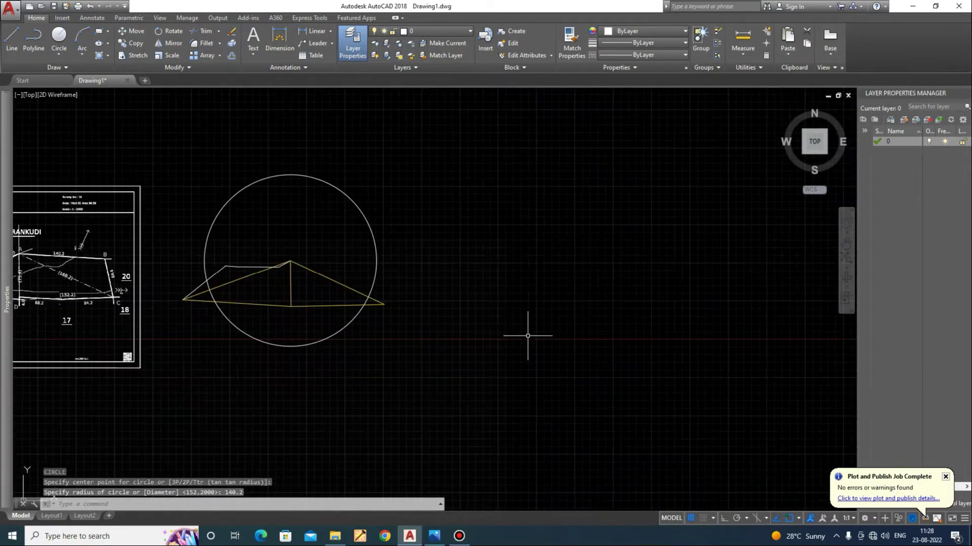
pyautogui.scroll(8, 385, 302)
pyautogui.press('space')
pyautogui.click(515, 289)
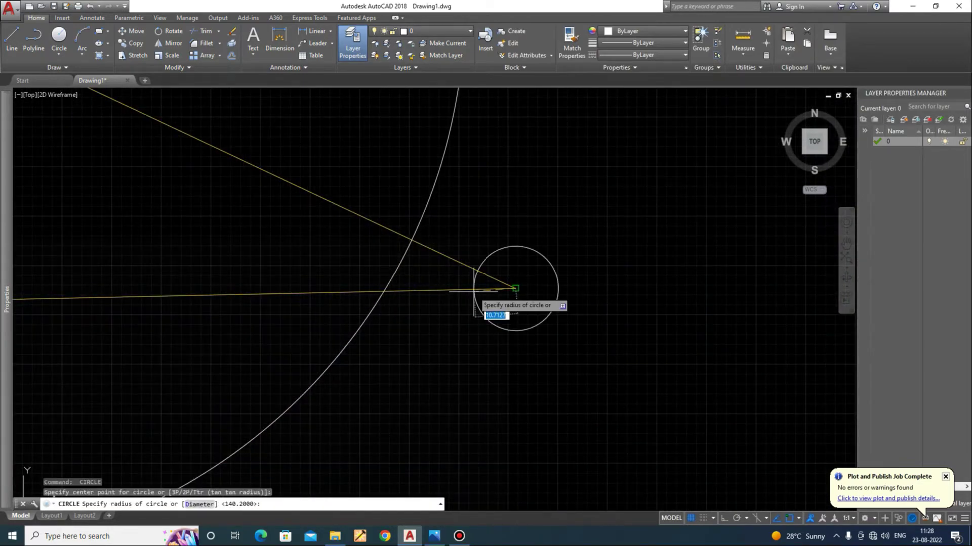
pyautogui.press('Return')
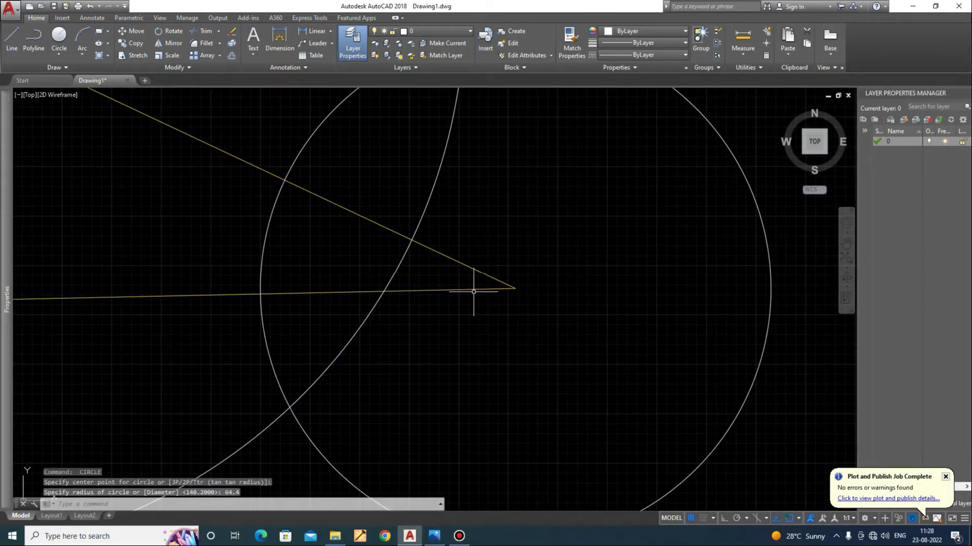
# Draw boundary lines from corner C to the circles' upper intersection and on to corner A.
pyautogui.write('l')
pyautogui.press('space')
pyautogui.scroll(-4, 586, 361)
pyautogui.click(560, 332)
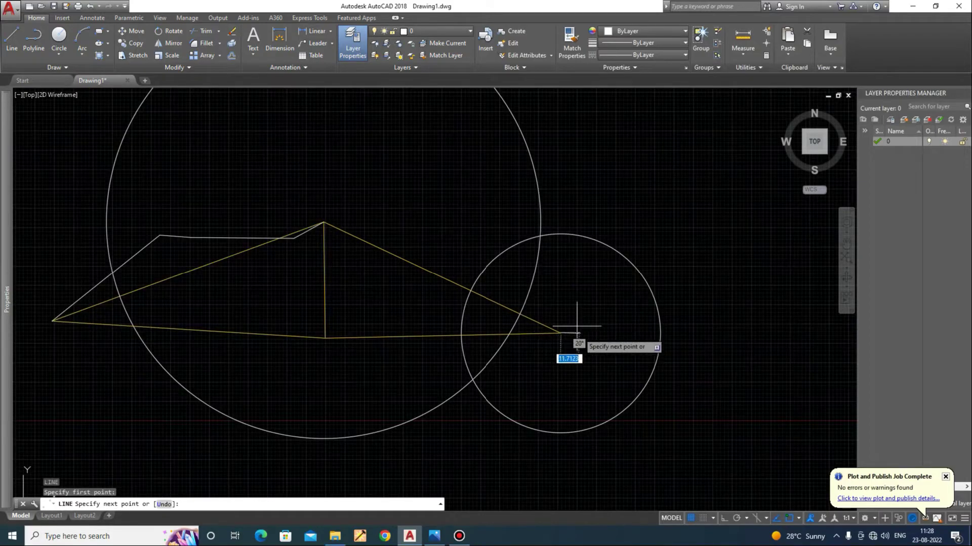
pyautogui.click(540, 236)
pyautogui.scroll(5, 344, 223)
pyautogui.click(324, 222)
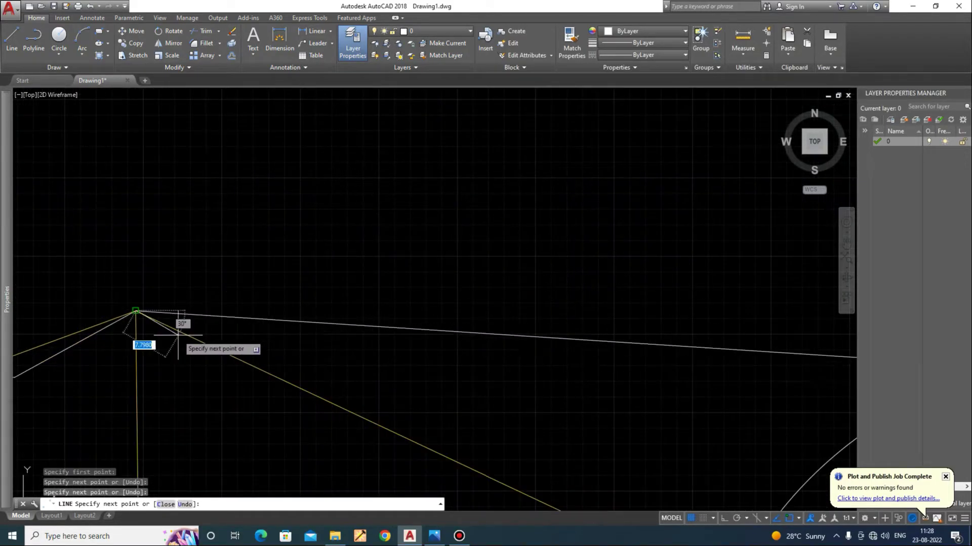
pyautogui.press('Escape')
# Erase the two construction circles of radius 140.2 and 64.4.
pyautogui.scroll(-6, 663, 198)
pyautogui.press('Escape')
pyautogui.click(725, 179)
pyautogui.click(705, 198)
pyautogui.write('e')
pyautogui.press('space')
pyautogui.click(773, 217)
pyautogui.press('space')
pyautogui.press('Escape')
pyautogui.moveTo(348, 343); pyautogui.dragTo(434, 341, button='middle')
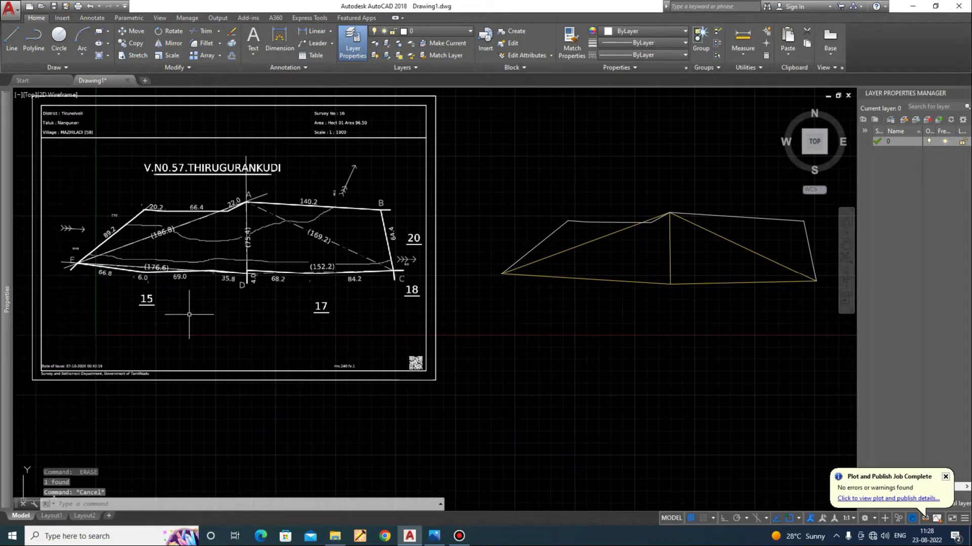
pyautogui.scroll(2, 87, 268)
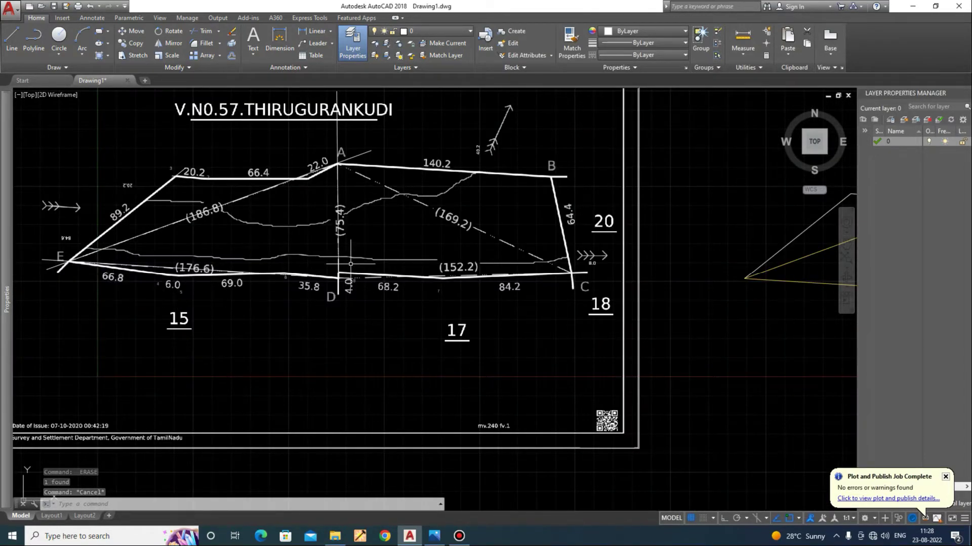
pyautogui.scroll(6, 74, 261)
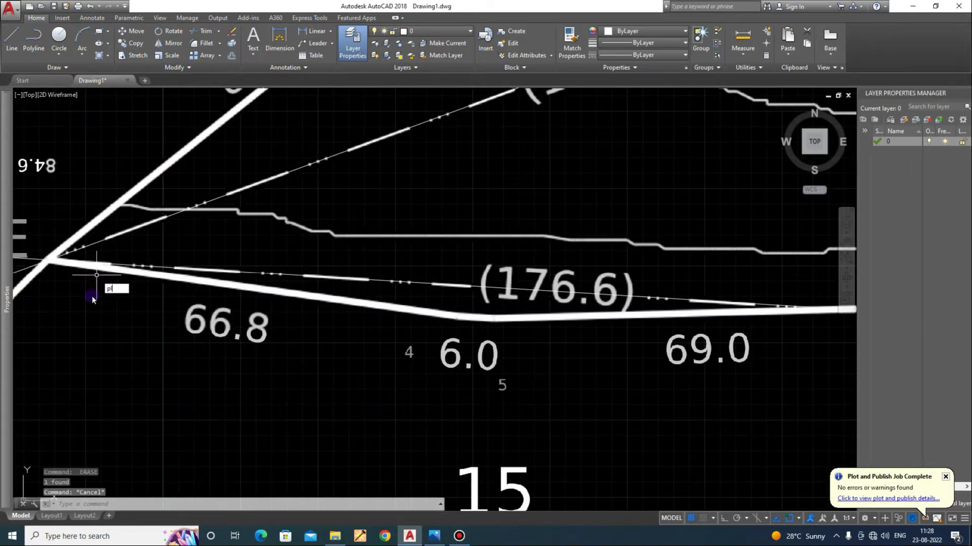
pyautogui.press('Return')
pyautogui.click(51, 261)
pyautogui.scroll(6, 458, 326)
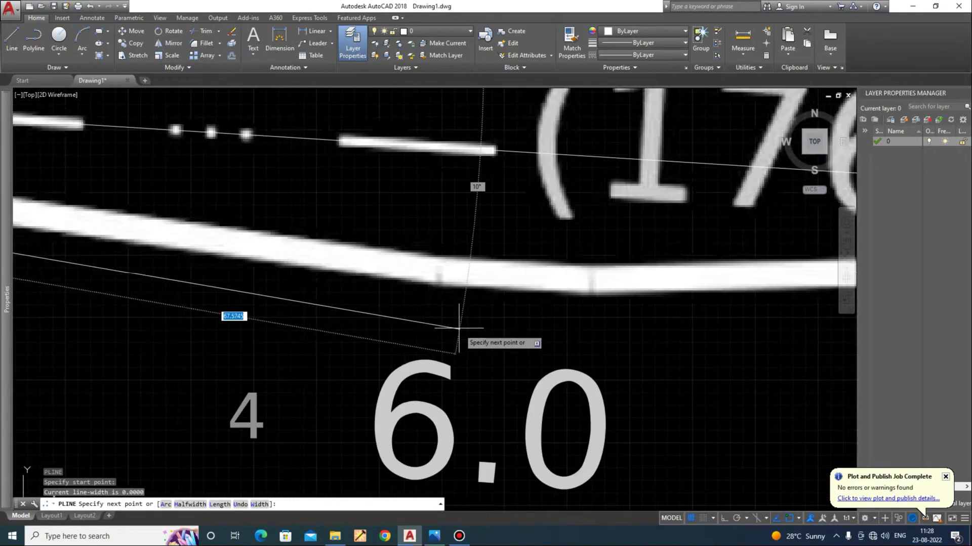
pyautogui.click(438, 274)
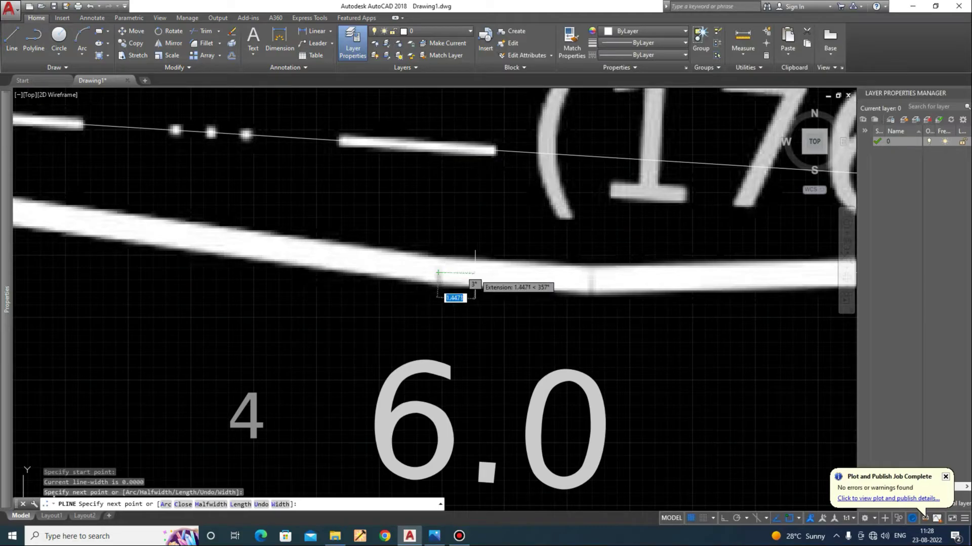
pyautogui.press('Escape')
# Copy the sheet's lower boundary polyline from E to D to a spot just below the reconstructed triangles.
pyautogui.click(544, 276)
pyautogui.scroll(-7, 343, 310)
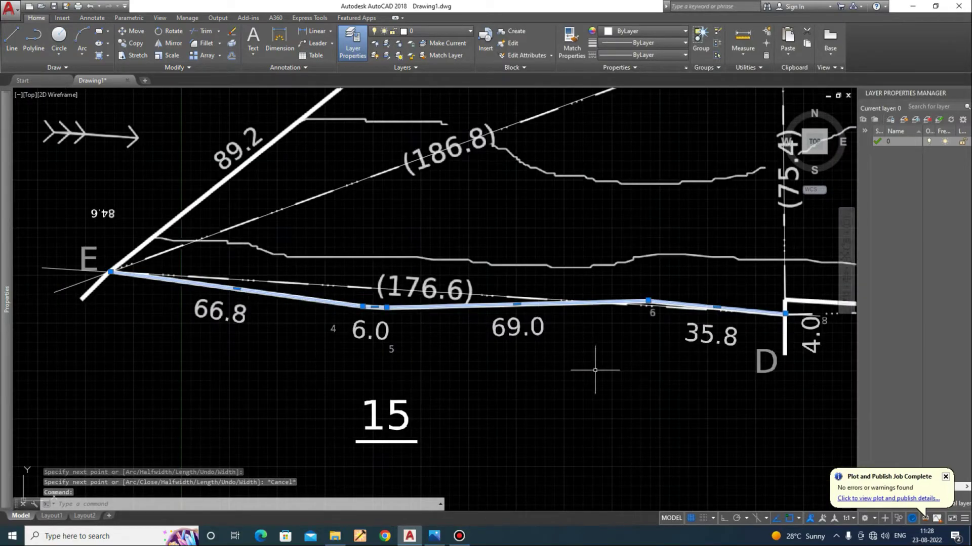
pyautogui.write('co')
pyautogui.press('Return')
pyautogui.click(623, 357)
pyautogui.scroll(-8, 445, 374)
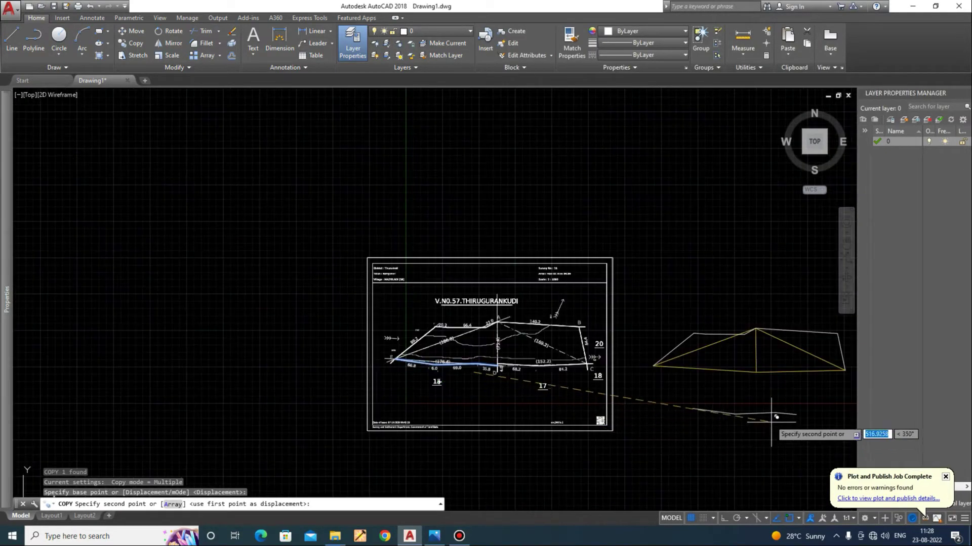
pyautogui.scroll(4, 758, 394)
pyautogui.click(727, 378)
pyautogui.press('Escape')
# Move the copied lower boundary polyline so its starting end sits on corner E of the triangle.
pyautogui.scroll(2, 566, 340)
pyautogui.click(586, 343)
pyautogui.click(554, 373)
pyautogui.write('cx')
pyautogui.press('Return')
pyautogui.press('Escape')
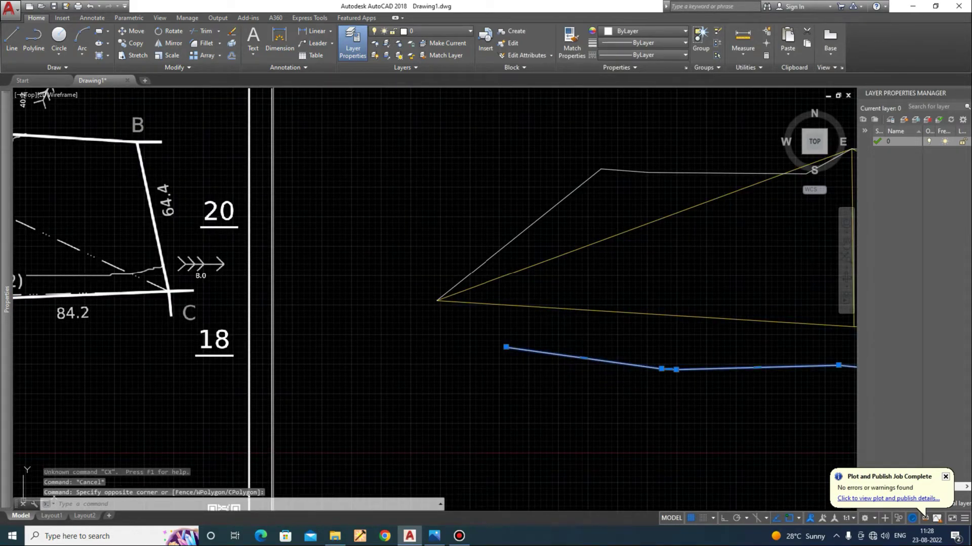
pyautogui.scroll(4, 574, 307)
pyautogui.write('m')
pyautogui.press('Return')
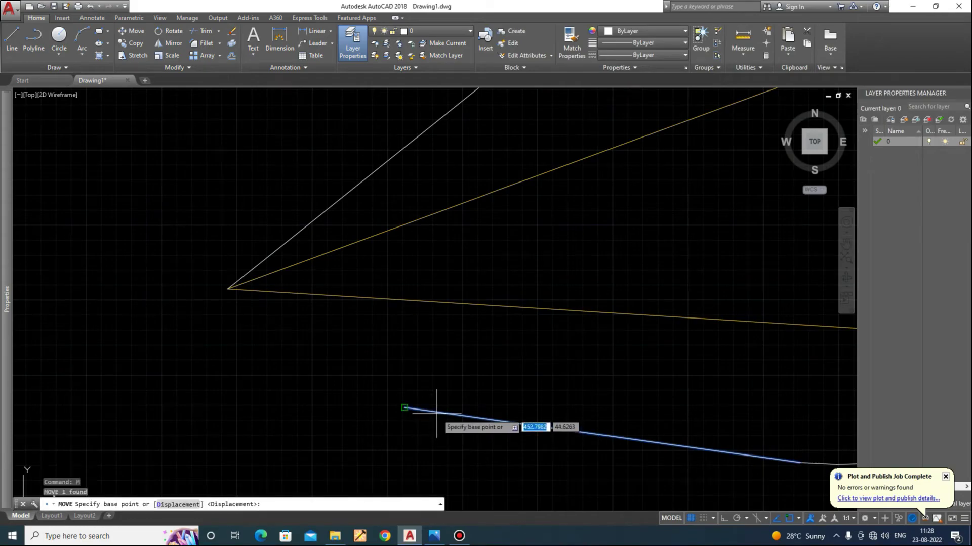
pyautogui.click(437, 414)
pyautogui.scroll(5, 218, 312)
pyautogui.click(304, 230)
pyautogui.press('Escape')
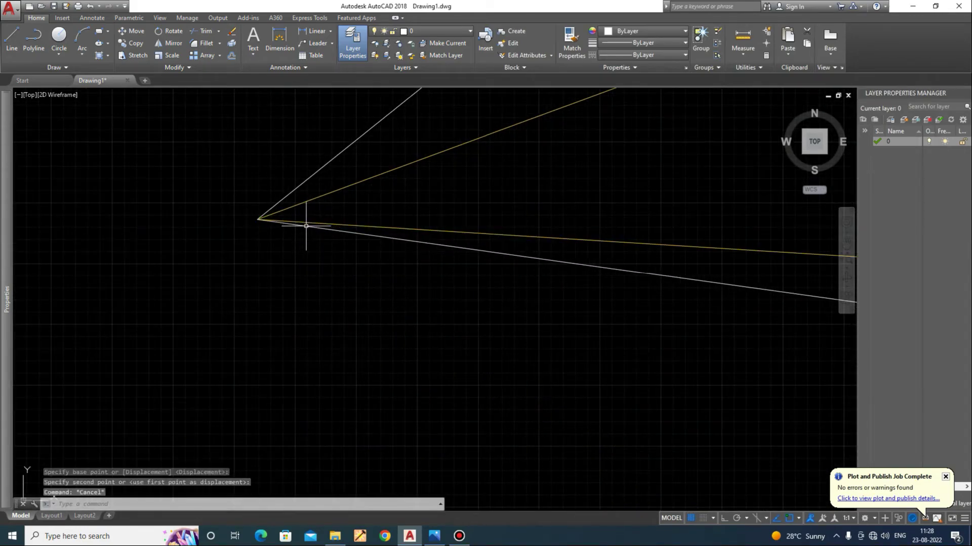
pyautogui.write('c')
pyautogui.press('Return')
pyautogui.click(259, 219)
pyautogui.scroll(-5, 456, 304)
pyautogui.scroll(8, 445, 313)
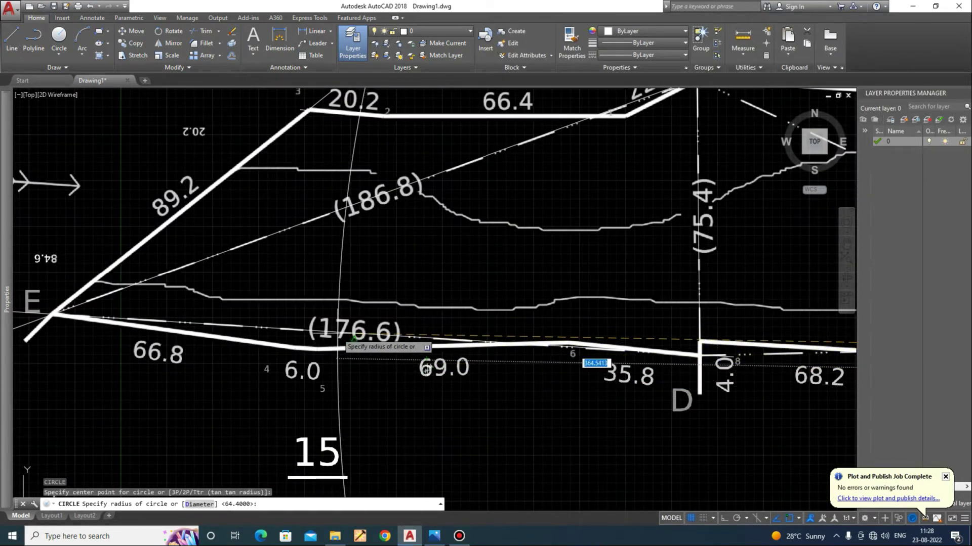
pyautogui.scroll(-4, 398, 344)
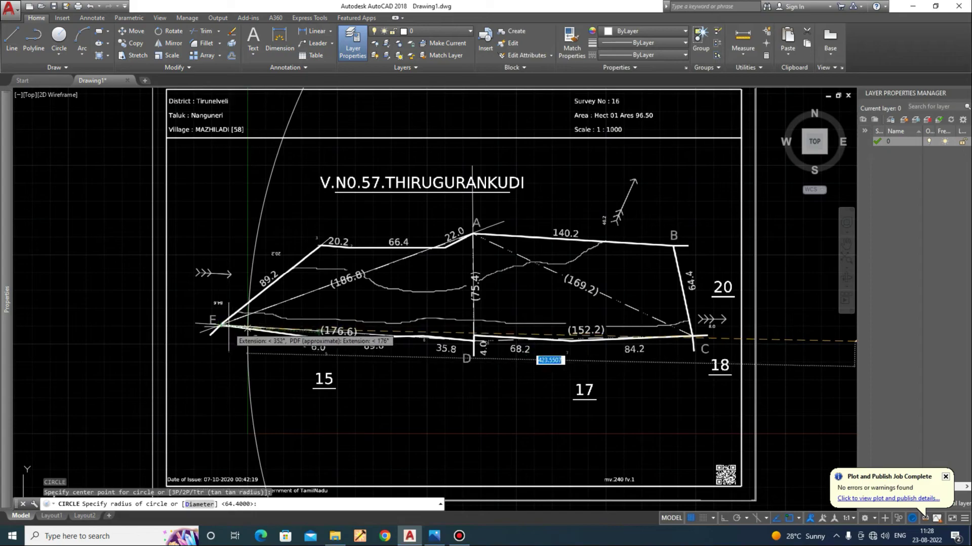
pyautogui.press('Escape')
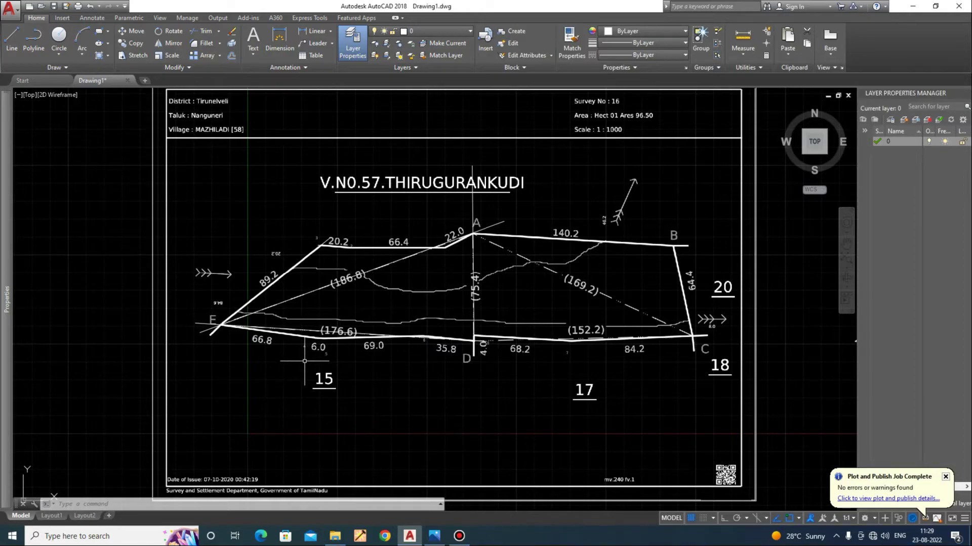
# Draw a construction circle of radius 66.8 centred on corner E of the reconstructed triangle.
pyautogui.scroll(-5, 260, 349)
pyautogui.write('c')
pyautogui.press('Return')
pyautogui.scroll(8, 348, 303)
pyautogui.scroll(2, 328, 297)
pyautogui.click(353, 278)
pyautogui.press('Return')
pyautogui.press('Escape')
pyautogui.press('Escape')
# Extend the copied lower boundary segment starting at corner E until it meets the 66.8 radius circle.
pyautogui.scroll(8, 745, 331)
pyautogui.write('ex')
pyautogui.press('Return')
pyautogui.press('Return')
pyautogui.click(620, 295)
pyautogui.click(549, 348)
pyautogui.scroll(-6, 563, 309)
pyautogui.press('Escape')
pyautogui.press('Escape')
# Erase the 66.8 radius construction circle around corner E.
pyautogui.click(603, 340)
pyautogui.click(462, 358)
pyautogui.write('e')
pyautogui.press('Return')
pyautogui.press('Escape')
# Examine the sheet's lower boundary lengths between E and D and compare them with the reconstruction.
pyautogui.scroll(-6, 484, 349)
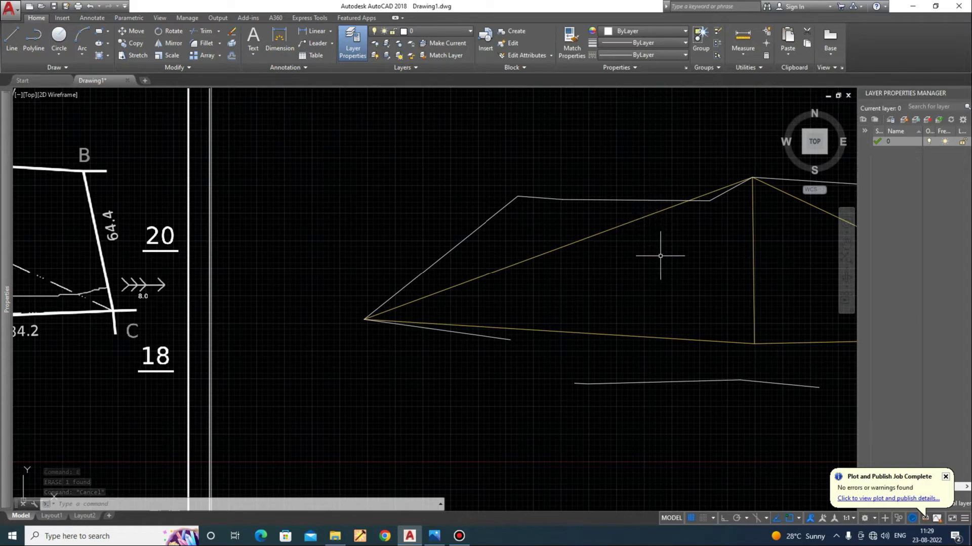
pyautogui.scroll(-5, 681, 238)
pyautogui.scroll(2, 652, 268)
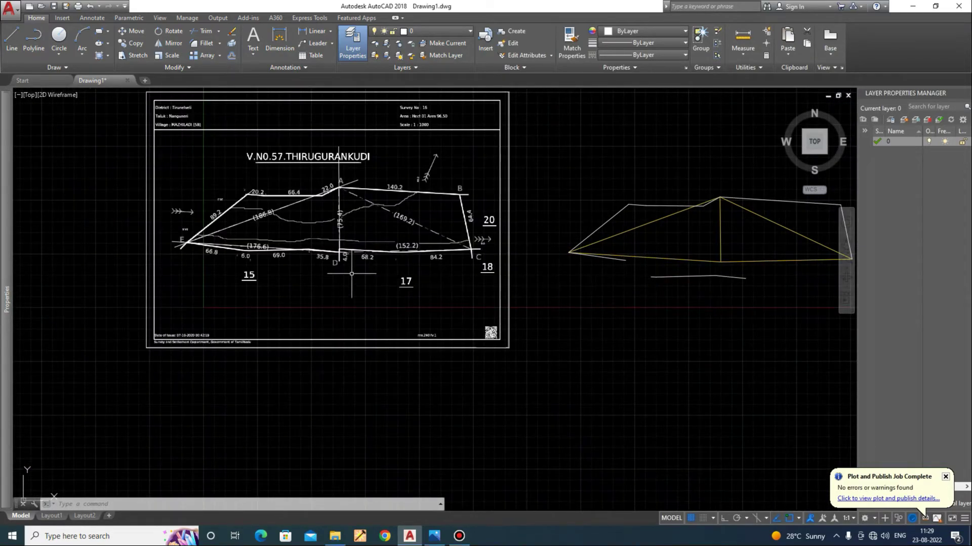
pyautogui.scroll(2, 263, 251)
pyautogui.scroll(5, 239, 247)
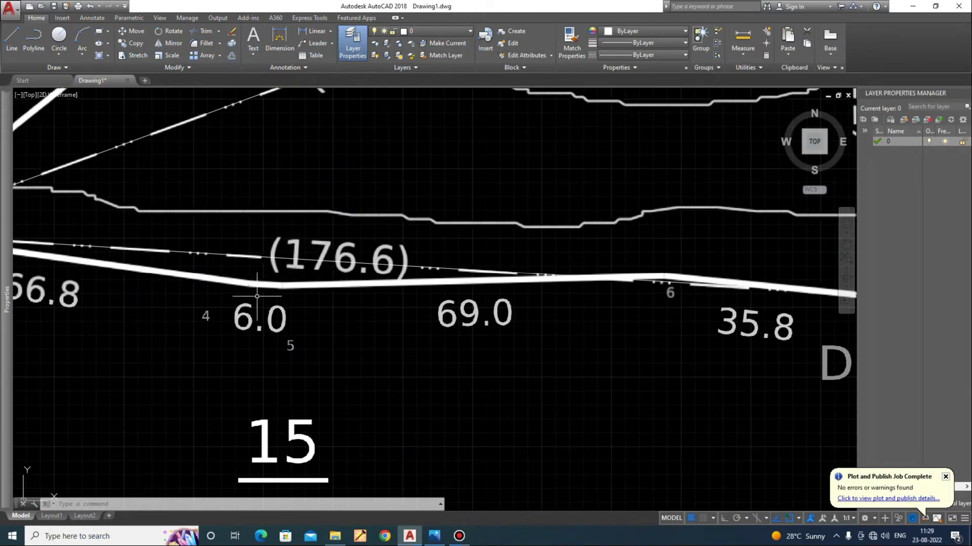
pyautogui.scroll(-6, 257, 296)
pyautogui.scroll(6, 590, 344)
pyautogui.scroll(-3, 639, 344)
pyautogui.scroll(4, 101, 335)
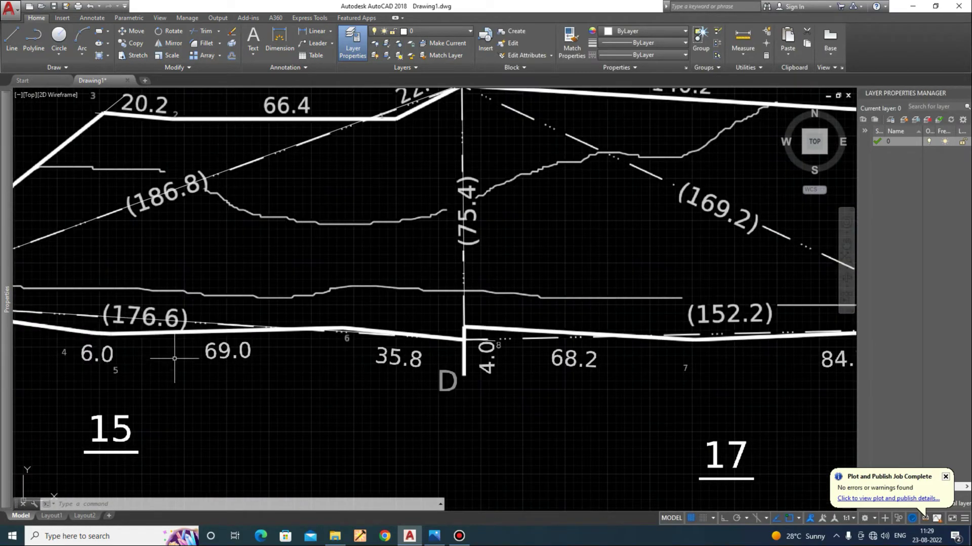
pyautogui.scroll(-8, 241, 348)
pyautogui.scroll(6, 392, 281)
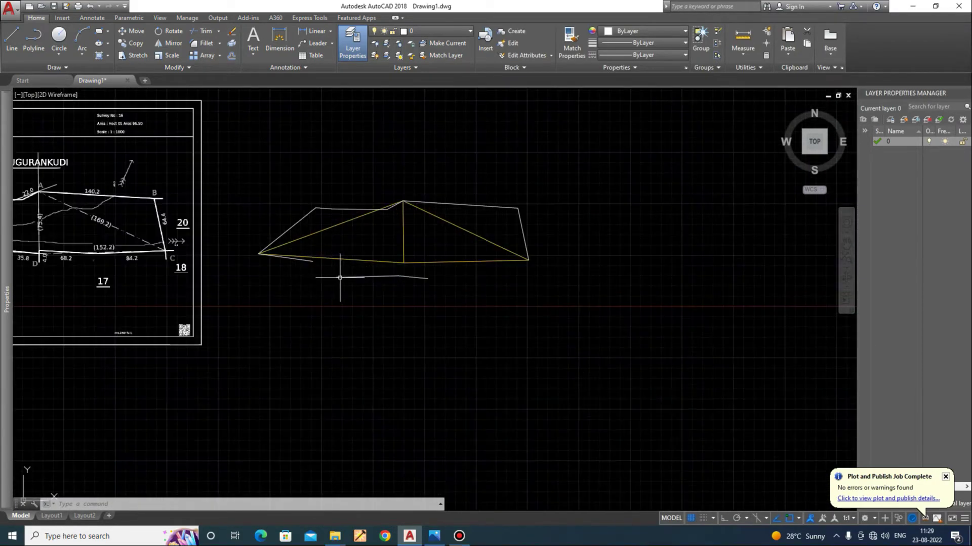
pyautogui.scroll(-4, 559, 306)
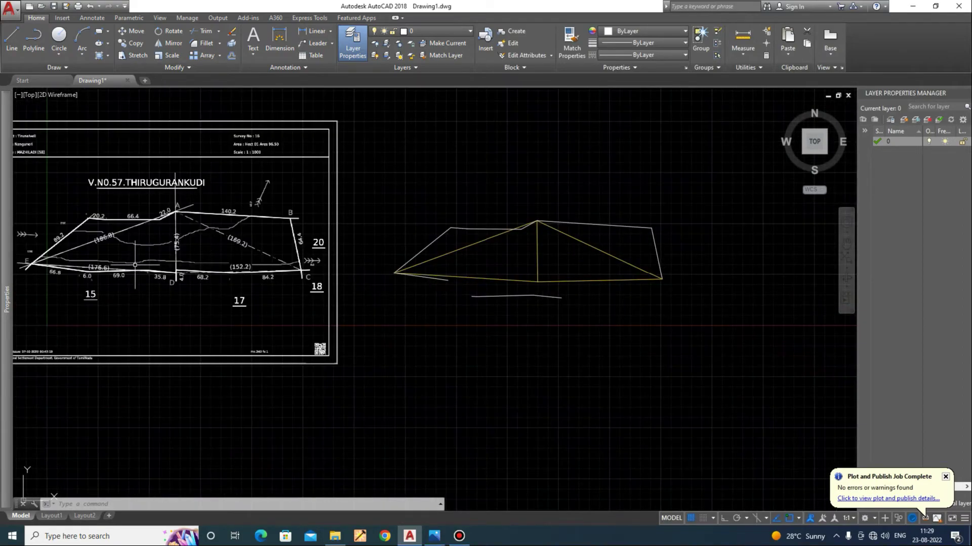
pyautogui.scroll(6, 146, 277)
pyautogui.scroll(-5, 574, 321)
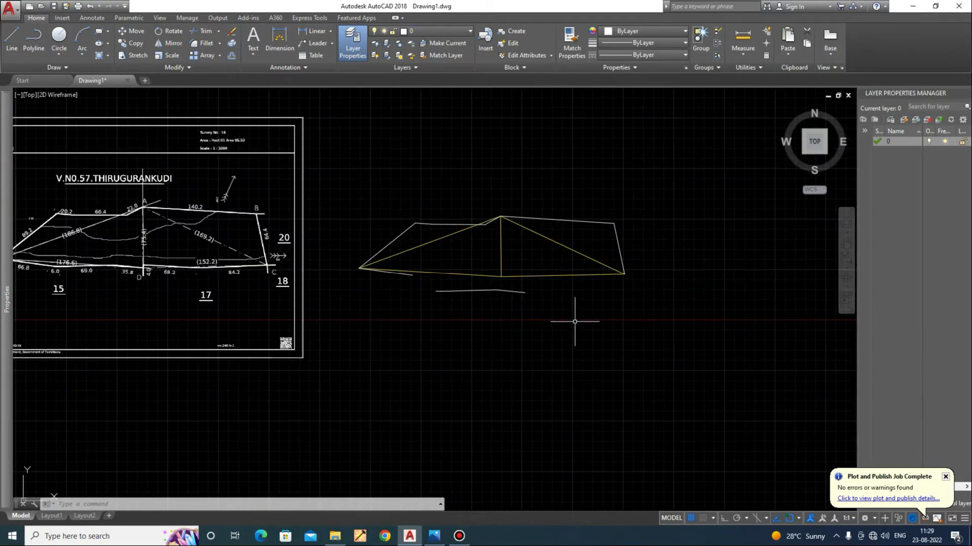
# Move the last segment of the copied lower boundary so its far end sits on corner D.
pyautogui.scroll(5, 607, 326)
pyautogui.moveTo(607, 326); pyautogui.dragTo(559, 395)
pyautogui.write('m')
pyautogui.press('Return')
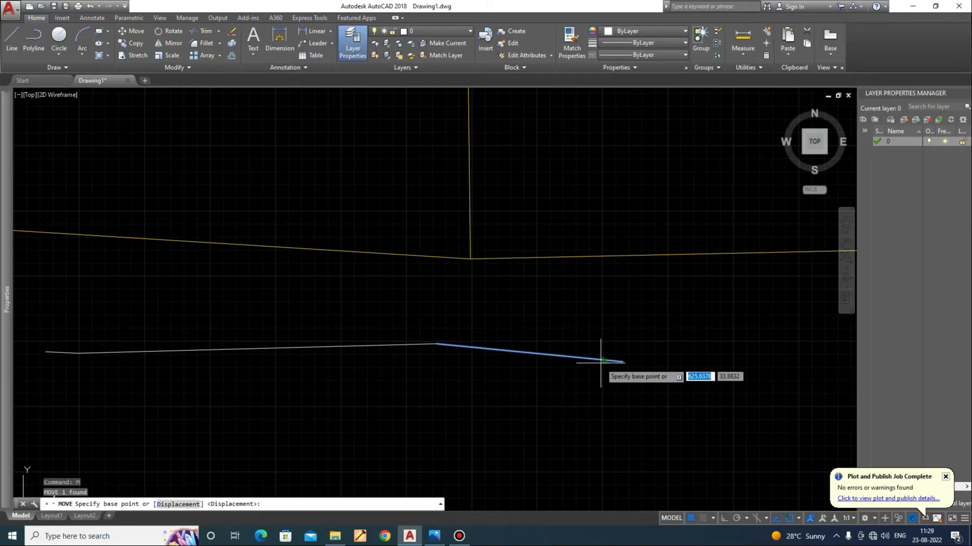
pyautogui.scroll(3, 612, 368)
pyautogui.click(660, 350)
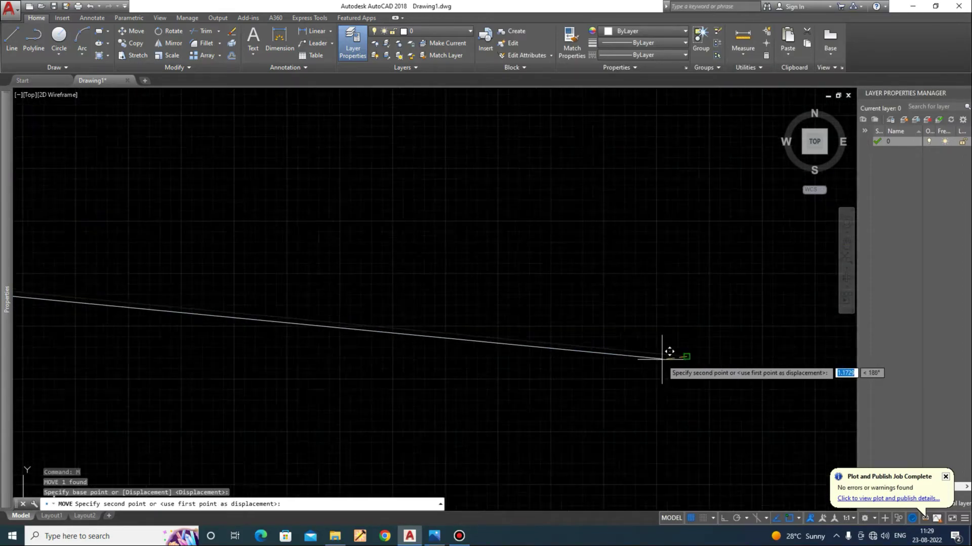
pyautogui.scroll(-5, 556, 253)
pyautogui.press('Escape')
# Draw a construction circle of radius 35.8 centred on corner D.
pyautogui.scroll(5, 430, 179)
pyautogui.write('c')
pyautogui.press('Return')
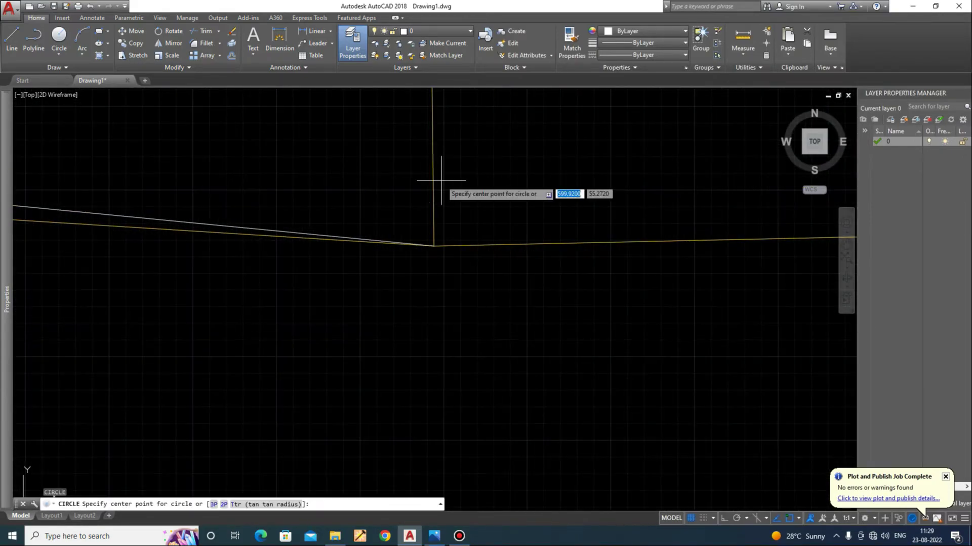
pyautogui.click(434, 198)
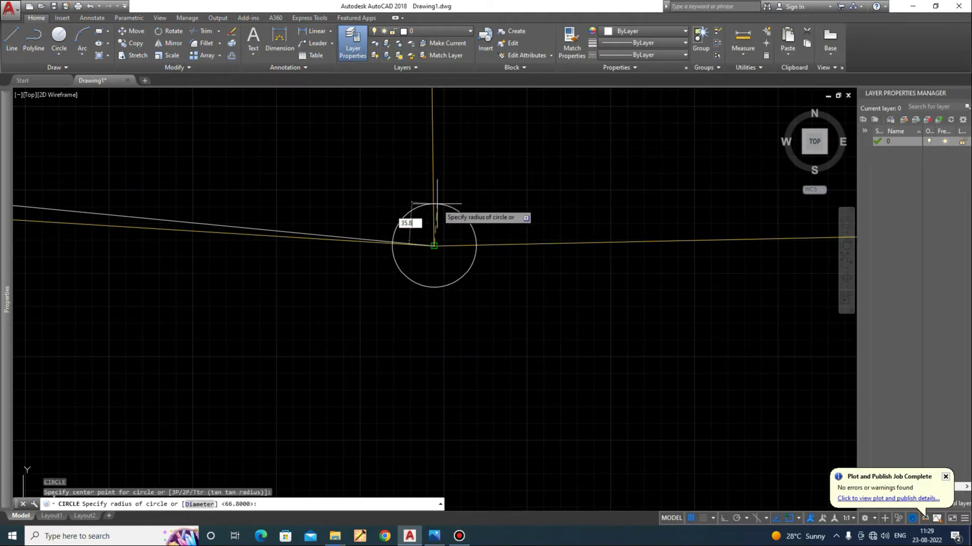
pyautogui.press('Return')
pyautogui.scroll(-3, 459, 241)
pyautogui.press('Escape')
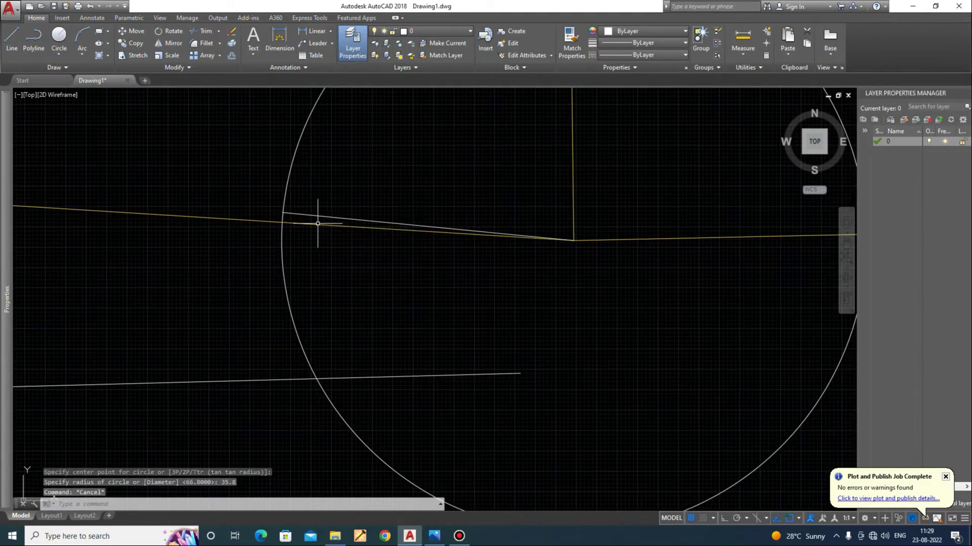
# Trim the excess of the boundary segment at D that lies outside the 35.8 radius circle.
pyautogui.scroll(8, 275, 214)
pyautogui.press('Escape')
pyautogui.scroll(6, 367, 209)
pyautogui.write('tr')
pyautogui.press('Return')
pyautogui.press('Return')
pyautogui.click(367, 202)
pyautogui.press('Escape')
# Erase the 35.8 radius construction circle around corner D.
pyautogui.click(481, 269)
pyautogui.click(223, 285)
pyautogui.write('e')
pyautogui.press('Return')
pyautogui.scroll(-6, 396, 255)
# Draw a construction circle of radius 69 centred on the free endpoint of the 35.8 segment.
pyautogui.write('c')
pyautogui.press('Return')
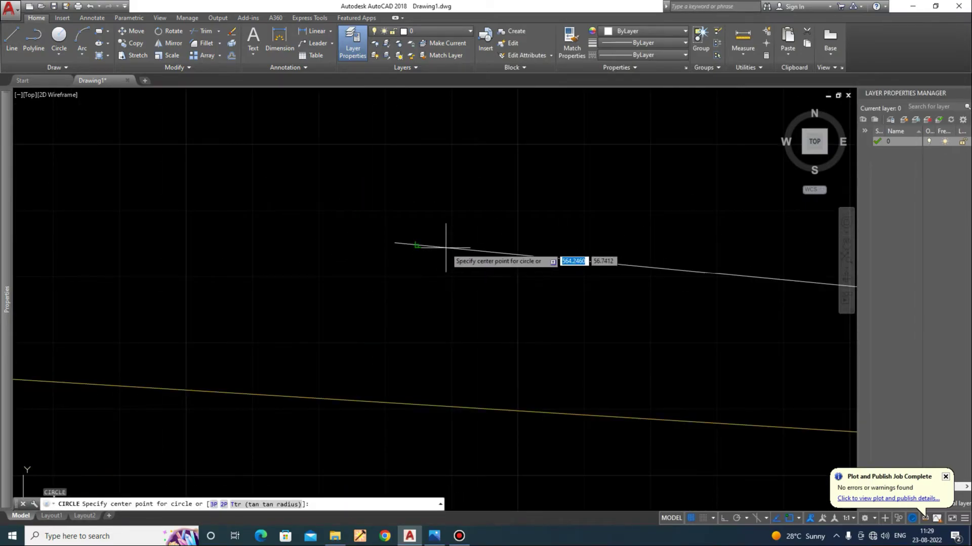
pyautogui.keyDown('shift'); pyautogui.rightClick(443, 263); pyautogui.keyUp('shift')
pyautogui.click(486, 332)
pyautogui.click(415, 246)
pyautogui.scroll(-4, 605, 223)
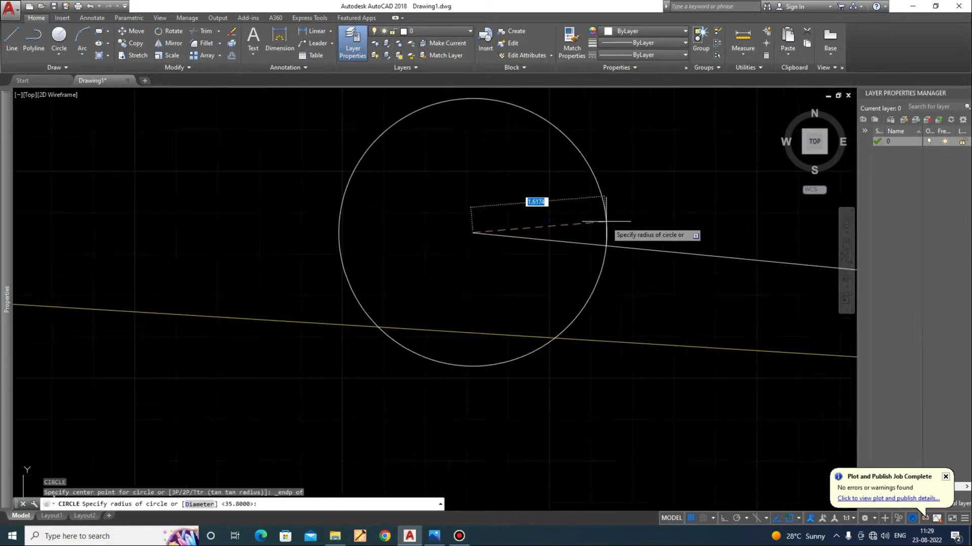
pyautogui.scroll(-10, 626, 238)
pyautogui.moveTo(194, 268); pyautogui.dragTo(710, 297, button='middle')
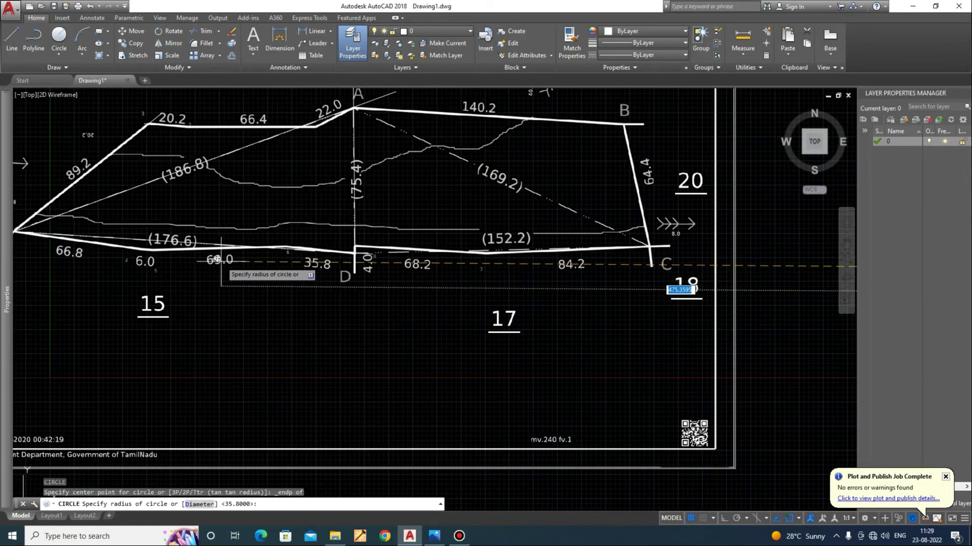
pyautogui.scroll(-6, 221, 261)
pyautogui.scroll(5, 506, 303)
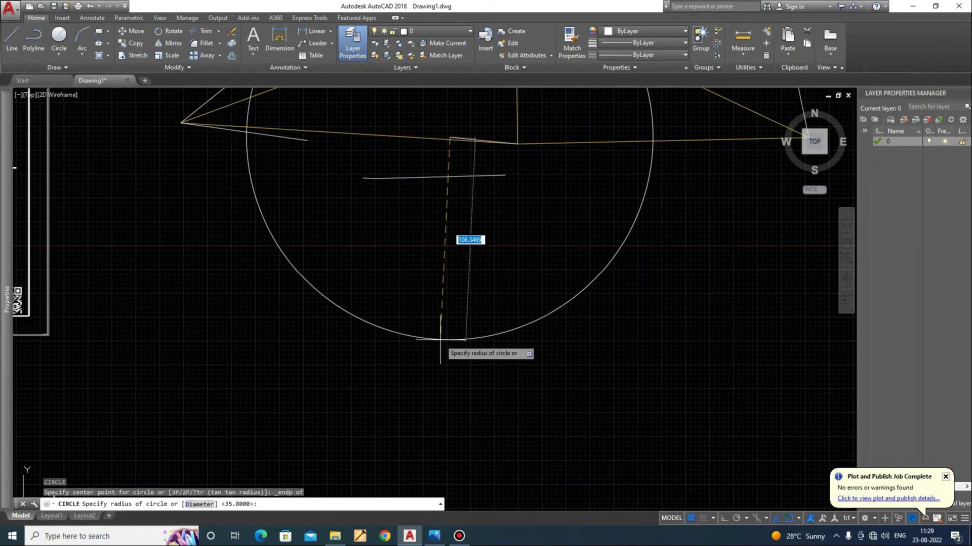
pyautogui.press('Return')
# Draw a construction circle of radius 6 centred on the free end of the 66.8 segment.
pyautogui.scroll(-8, 503, 342)
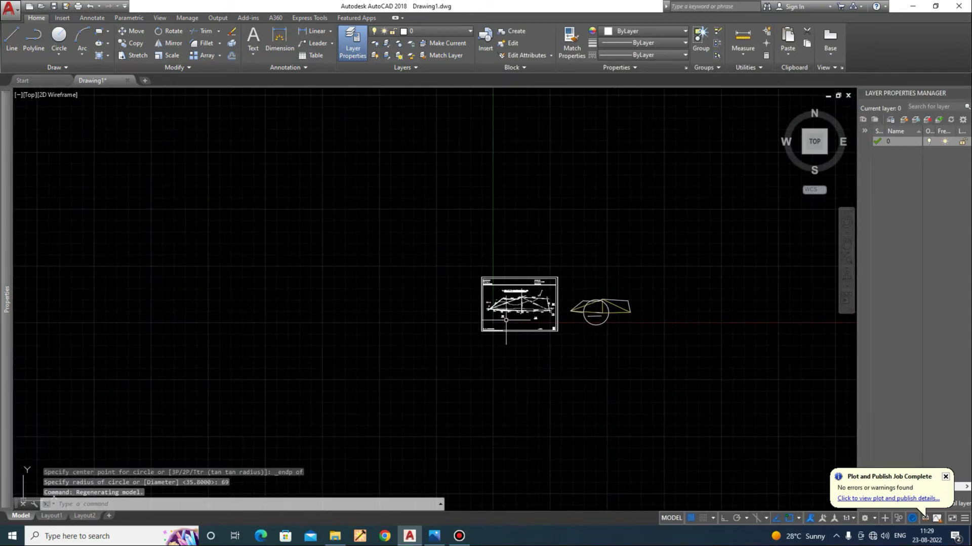
pyautogui.scroll(10, 506, 320)
pyautogui.scroll(-8, 365, 246)
pyautogui.scroll(10, 553, 264)
pyautogui.press('Return')
pyautogui.click(315, 251)
pyautogui.write('6')
pyautogui.press('Return')
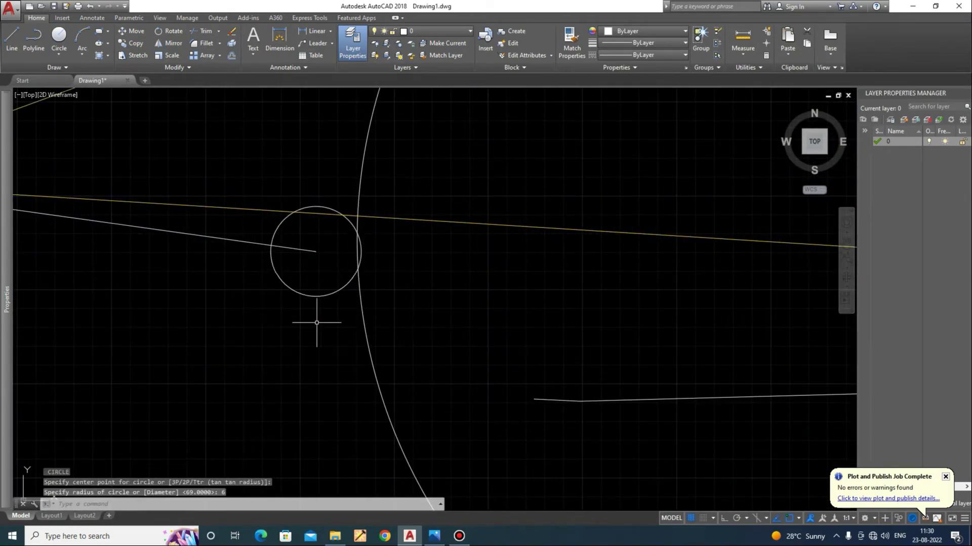
pyautogui.press('Escape')
pyautogui.write('l')
pyautogui.press('Return')
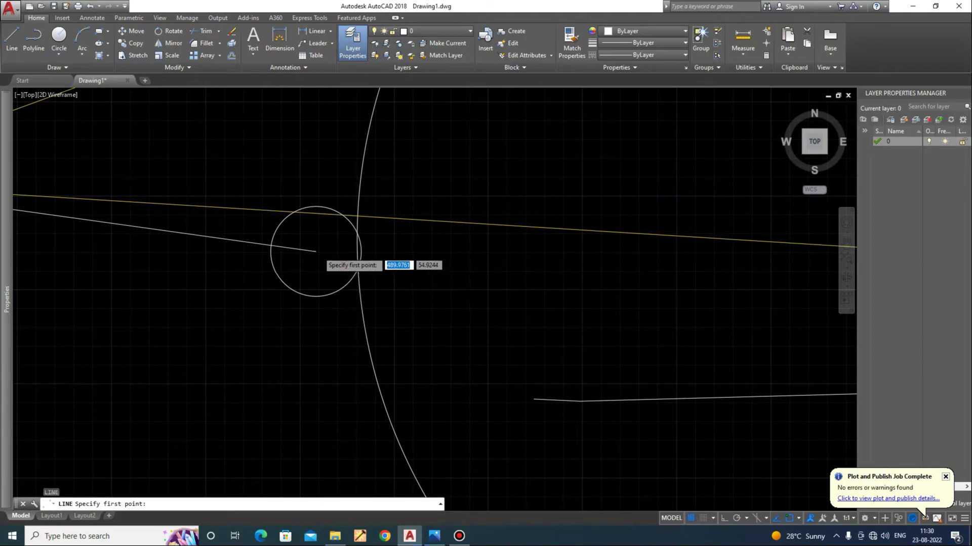
pyautogui.scroll(2, 319, 252)
pyautogui.click(314, 251)
pyautogui.press('Escape')
# Draw lines from the 66.8 segment's end to the circles' lower intersection and on to the 35.8 segment's free end.
pyautogui.press('Return')
pyautogui.scroll(4, 301, 249)
pyautogui.click(332, 254)
pyautogui.scroll(-8, 501, 321)
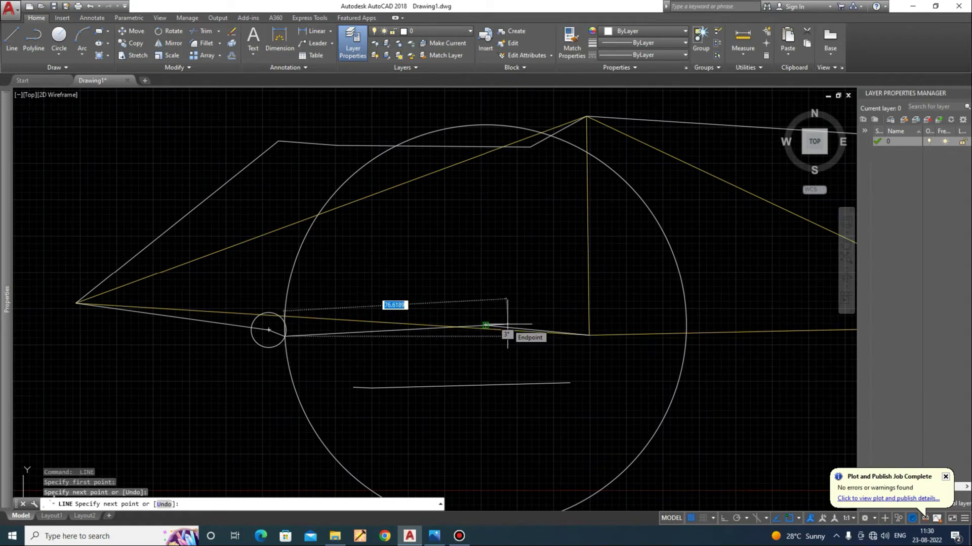
pyautogui.click(507, 324)
pyautogui.press('Escape')
# Erase the two construction circles of radius 6 and 69.
pyautogui.click(306, 365)
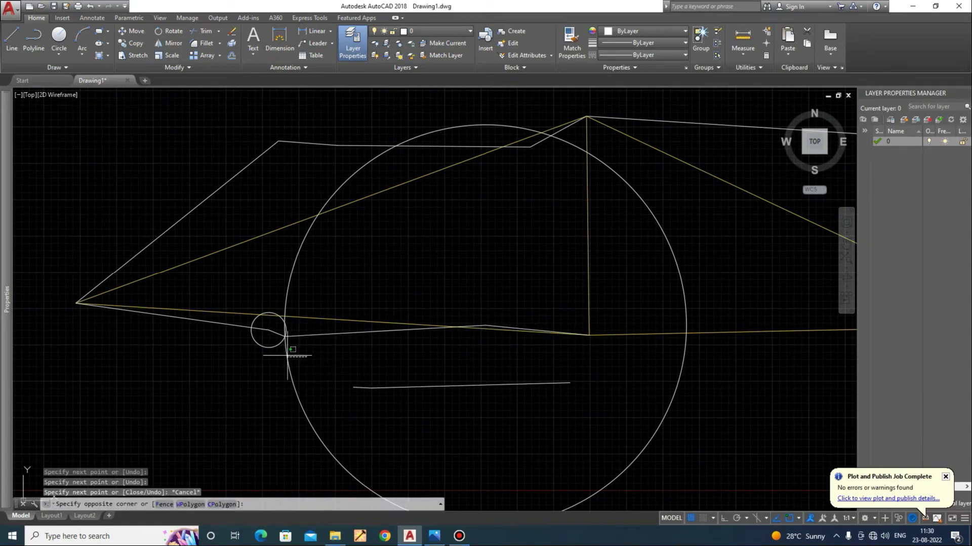
pyautogui.click(260, 347)
pyautogui.write('e')
pyautogui.press('Return')
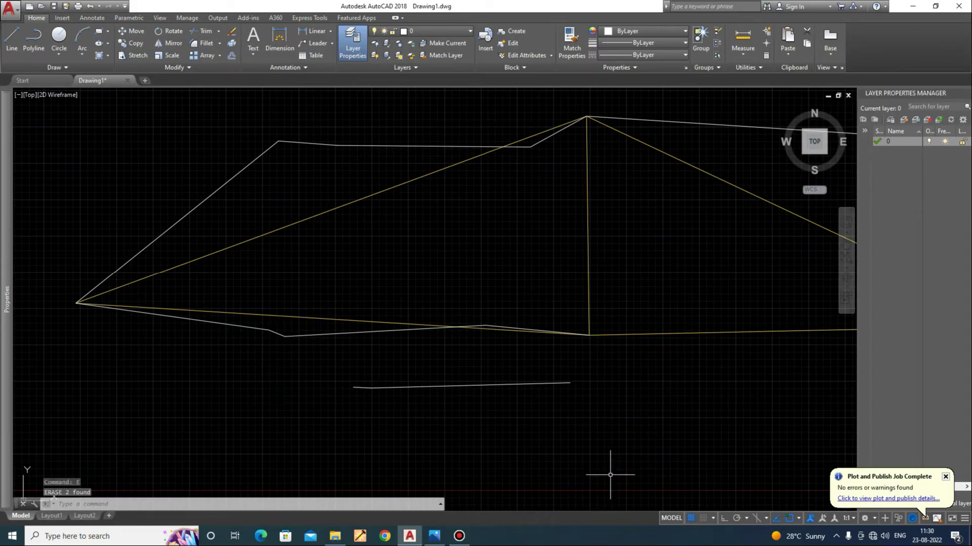
# Erase the leftover long segment of the copied lower boundary below the reconstructed triangles.
pyautogui.scroll(-6, 612, 366)
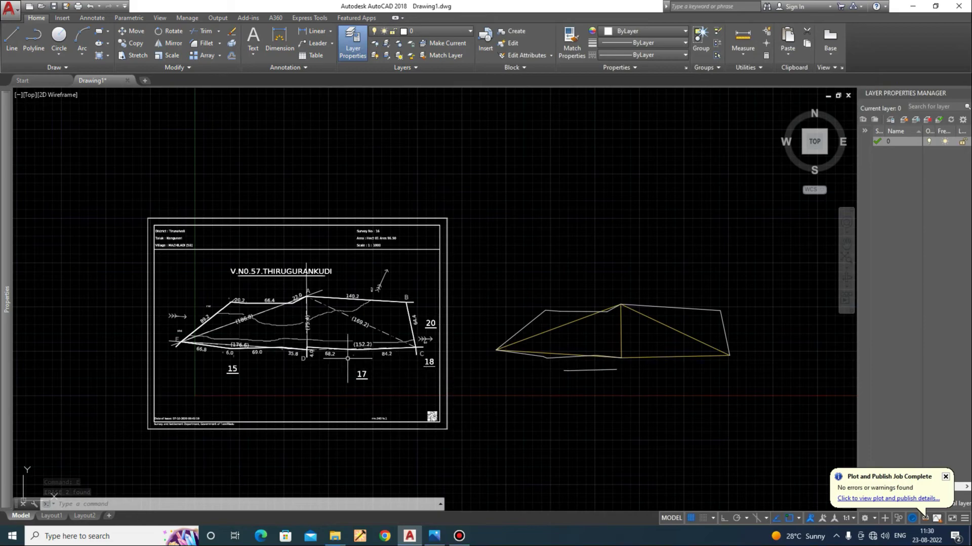
pyautogui.scroll(6, 287, 364)
pyautogui.scroll(-4, 237, 350)
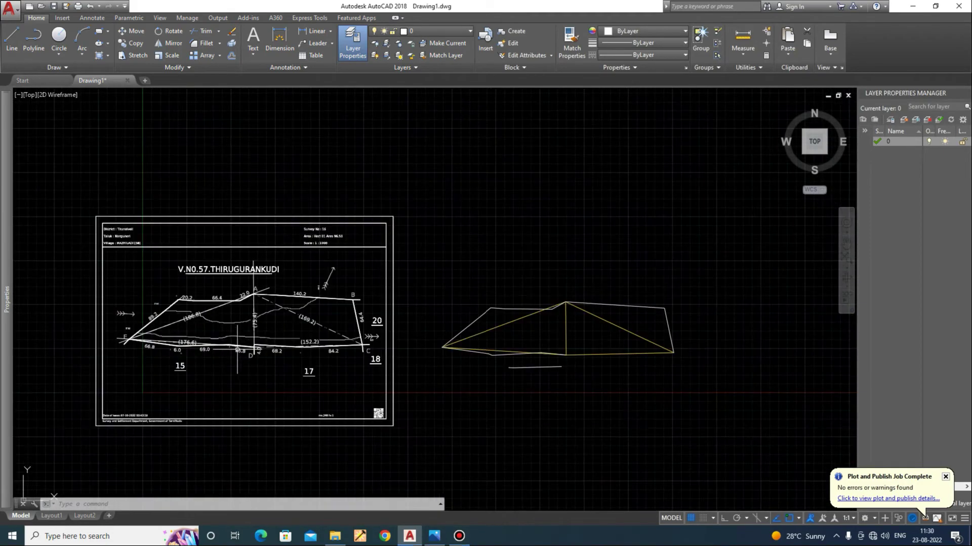
pyautogui.scroll(6, 528, 361)
pyautogui.click(559, 395)
pyautogui.click(535, 369)
pyautogui.write('e')
pyautogui.press('Return')
pyautogui.press('Escape')
# Examine the lengths of the sheet's lower boundary from D to C, including the short offset at D.
pyautogui.scroll(-6, 430, 397)
pyautogui.scroll(2, 217, 383)
pyautogui.scroll(4, 222, 386)
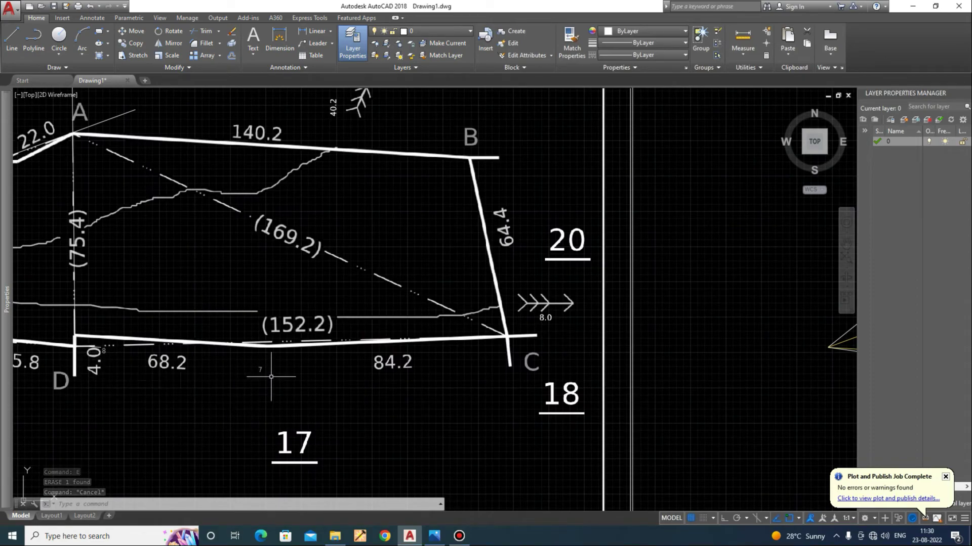
pyautogui.scroll(7, 51, 348)
pyautogui.scroll(2, 207, 304)
pyautogui.scroll(-10, 178, 338)
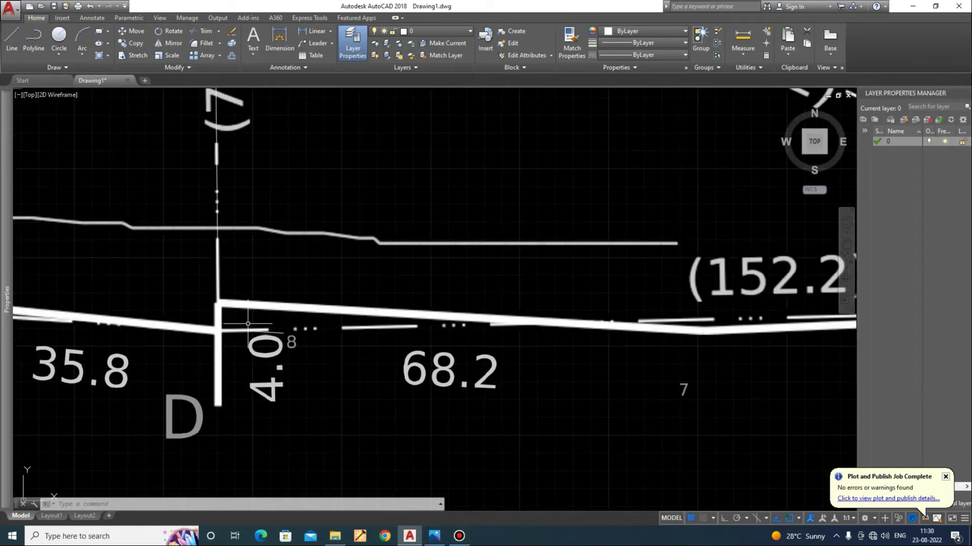
pyautogui.scroll(2, 248, 364)
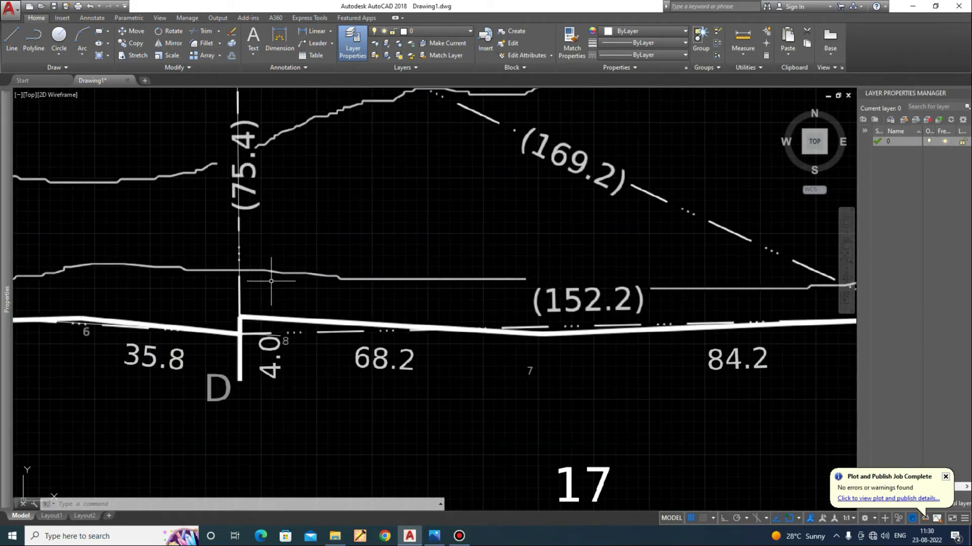
pyautogui.scroll(-10, 271, 281)
# Draw a construction circle of radius 4 centred on corner D.
pyautogui.scroll(10, 326, 334)
pyautogui.write('c')
pyautogui.press('Return')
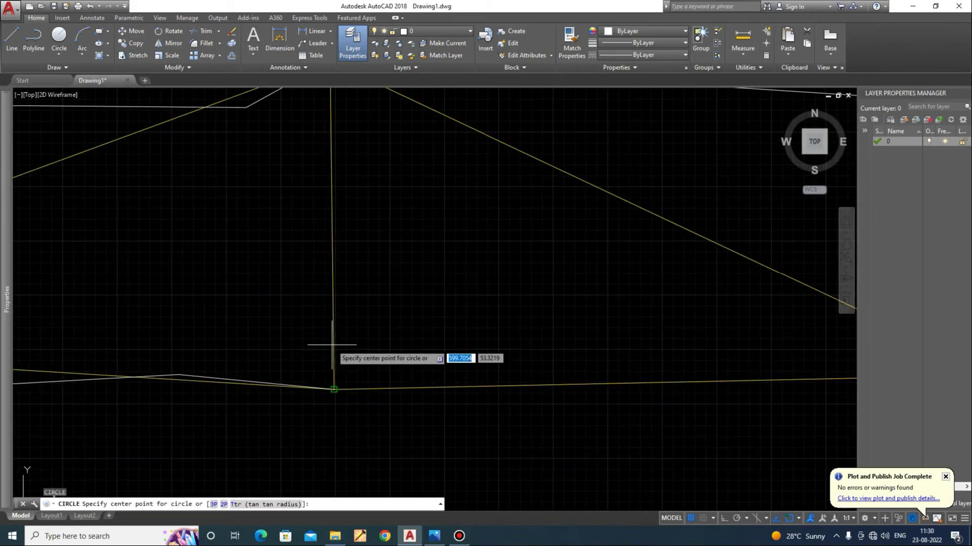
pyautogui.click(332, 345)
pyautogui.write('4')
pyautogui.press('Return')
# Draw a construction circle of radius 68.2 centred where the 4 radius circle crosses line AD above D.
pyautogui.scroll(-8, 397, 331)
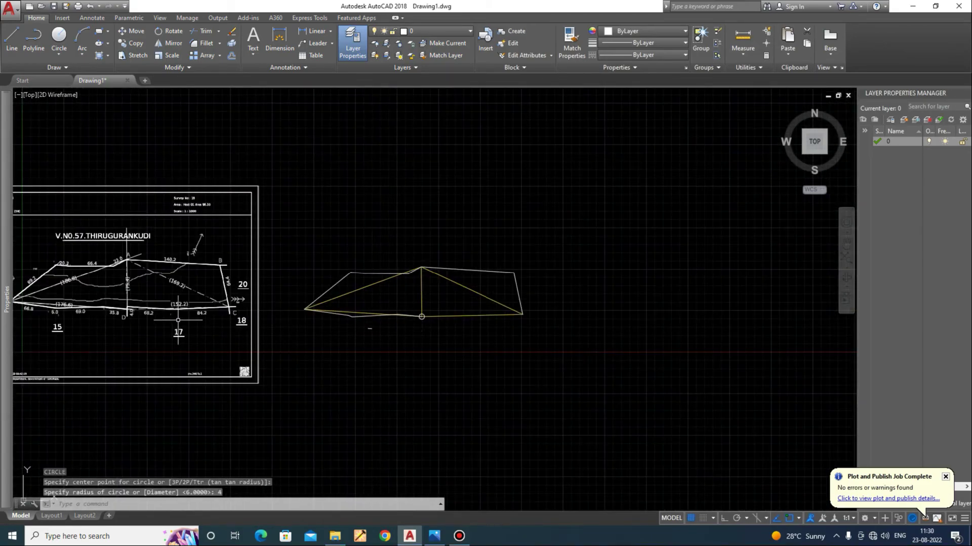
pyautogui.scroll(6, 175, 318)
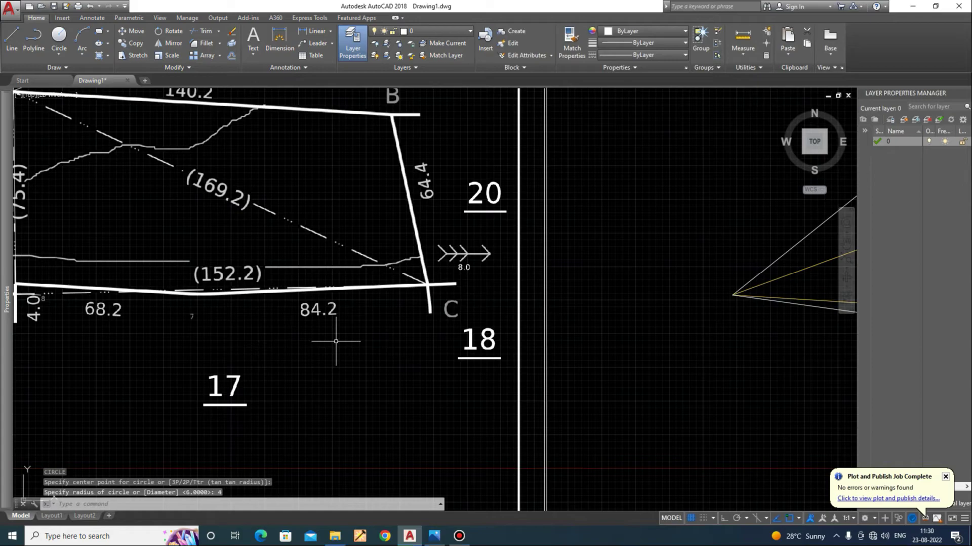
pyautogui.scroll(-5, 235, 348)
pyautogui.scroll(2, 470, 344)
pyautogui.scroll(5, 468, 344)
pyautogui.press('Return')
pyautogui.click(494, 321)
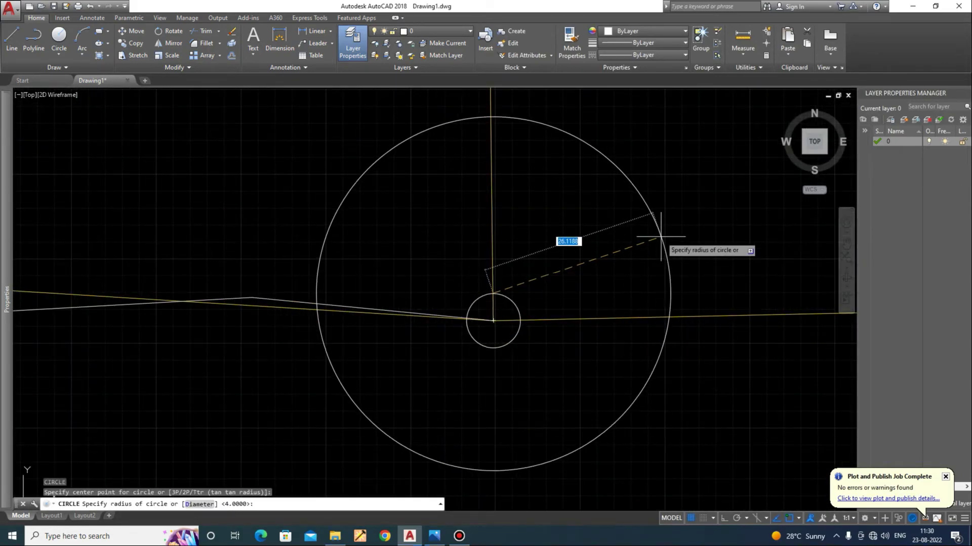
pyautogui.press('Return')
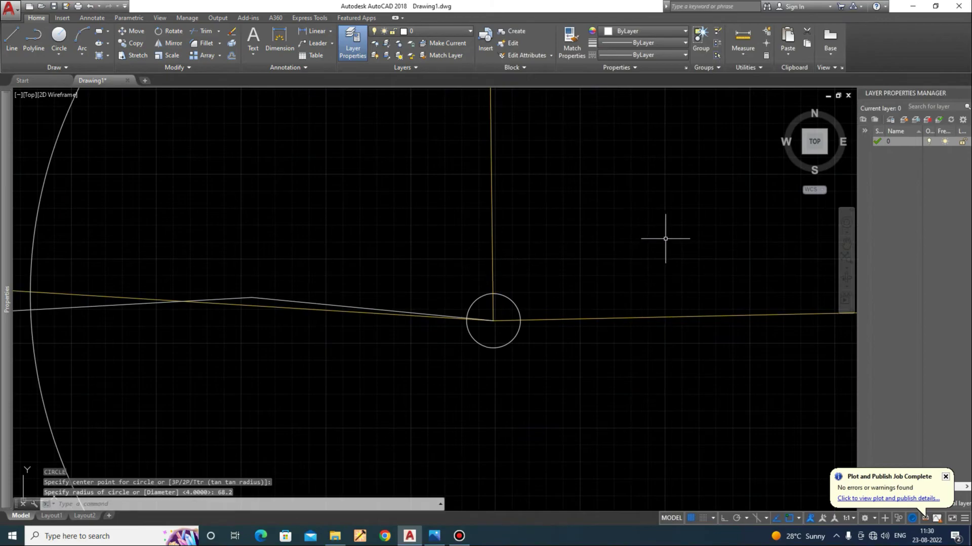
# Draw a construction circle of radius 84.2 centred on corner C.
pyautogui.scroll(-5, 670, 234)
pyautogui.moveTo(149, 270); pyautogui.dragTo(234, 280, button='middle')
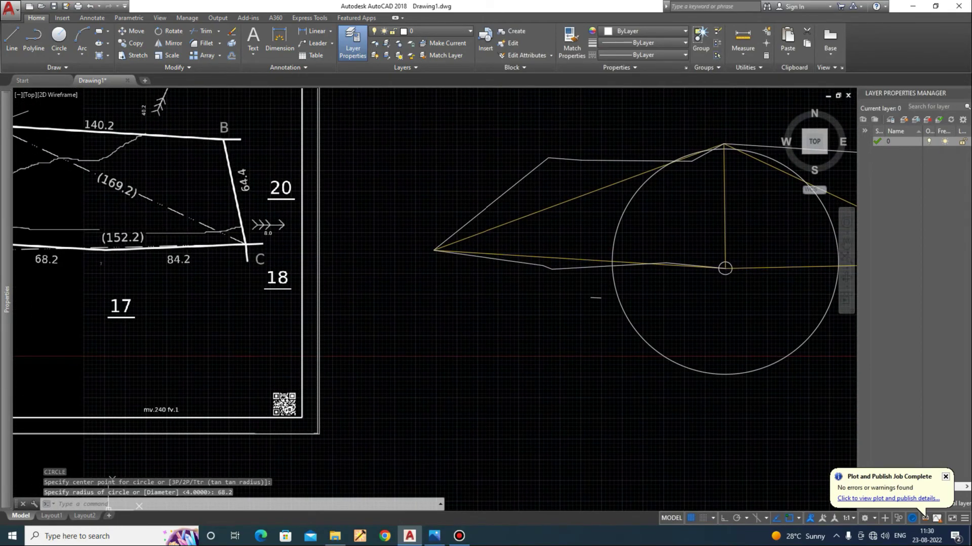
pyautogui.moveTo(635, 289); pyautogui.dragTo(509, 288, button='middle')
pyautogui.moveTo(706, 260); pyautogui.dragTo(505, 274, button='middle')
pyautogui.scroll(4, 587, 268)
pyautogui.press('Return')
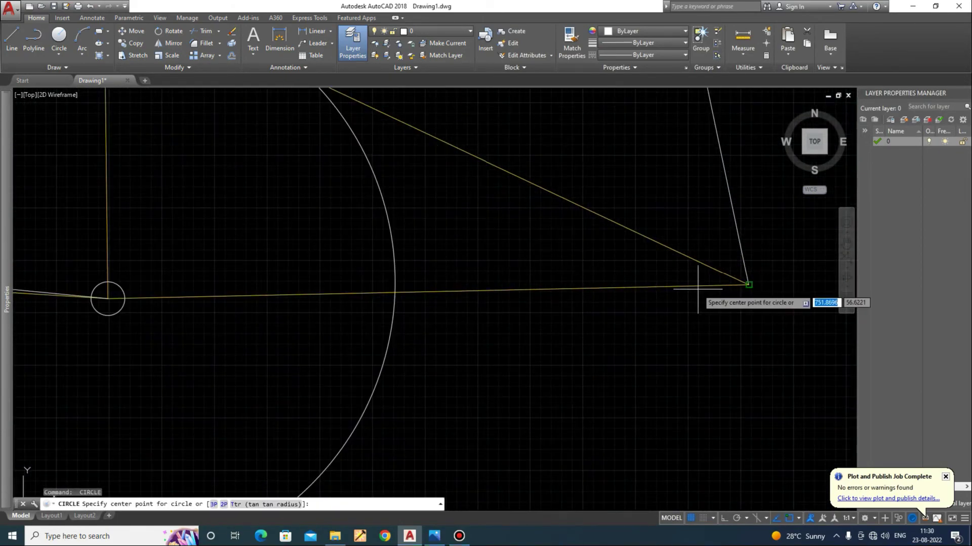
pyautogui.click(697, 289)
pyautogui.press('Return')
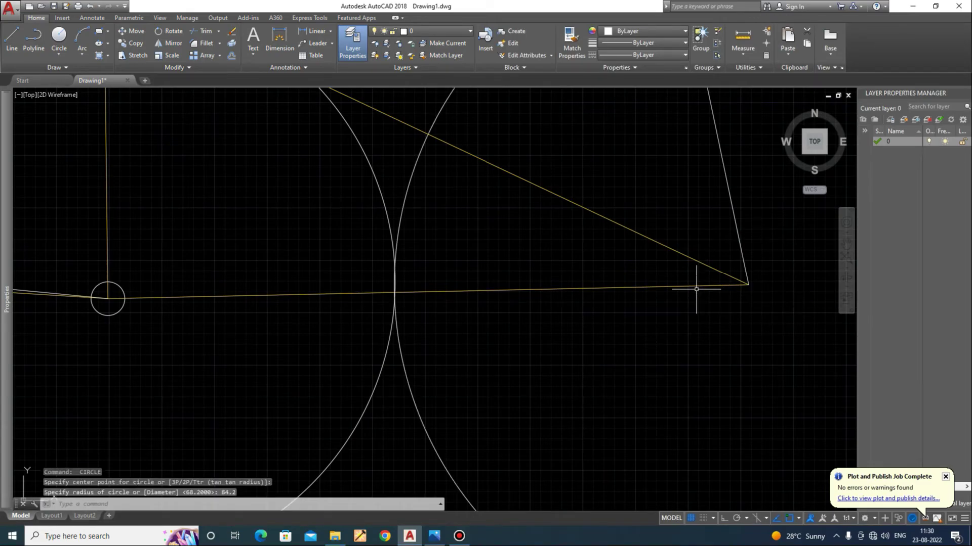
# Draw the lower boundary lines from corner C through the large circles' upper crossing to the small circle's crossing with line AD.
pyautogui.write('l')
pyautogui.press('Return')
pyautogui.click(749, 285)
pyautogui.scroll(6, 397, 283)
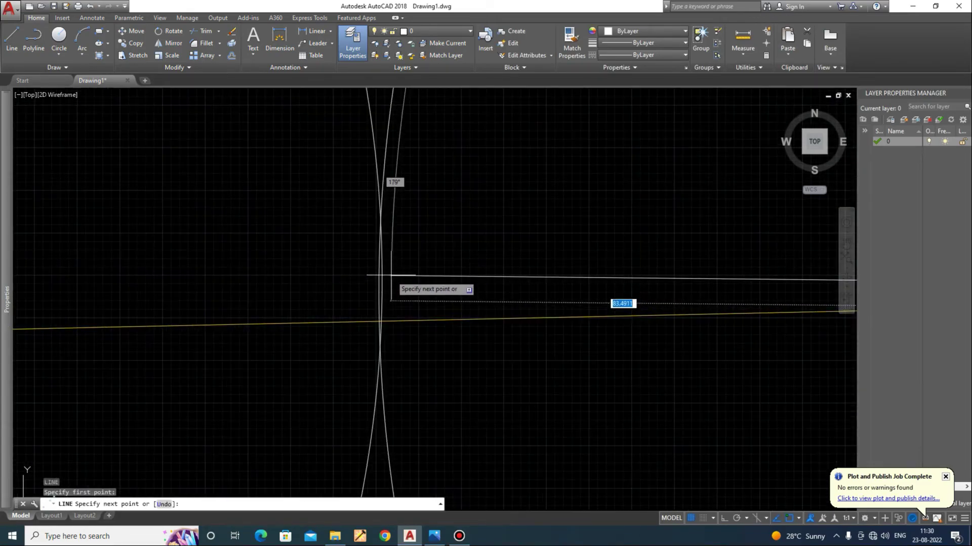
pyautogui.click(381, 220)
pyautogui.scroll(-8, 381, 220)
pyautogui.moveTo(232, 254); pyautogui.dragTo(366, 273, button='middle')
pyautogui.scroll(8, 348, 261)
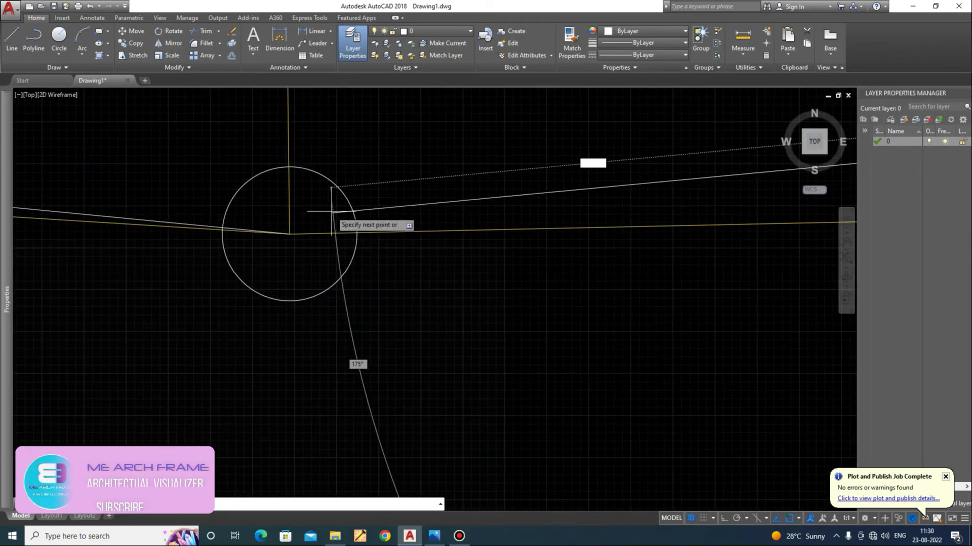
pyautogui.click(291, 167)
pyautogui.scroll(-8, 299, 291)
pyautogui.press('Escape')
# Delete the two large construction circles, radius 68.2 and 84.2, between D and C.
pyautogui.moveTo(540, 343); pyautogui.dragTo(356, 367)
pyautogui.press('Delete')
pyautogui.scroll(5, 314, 295)
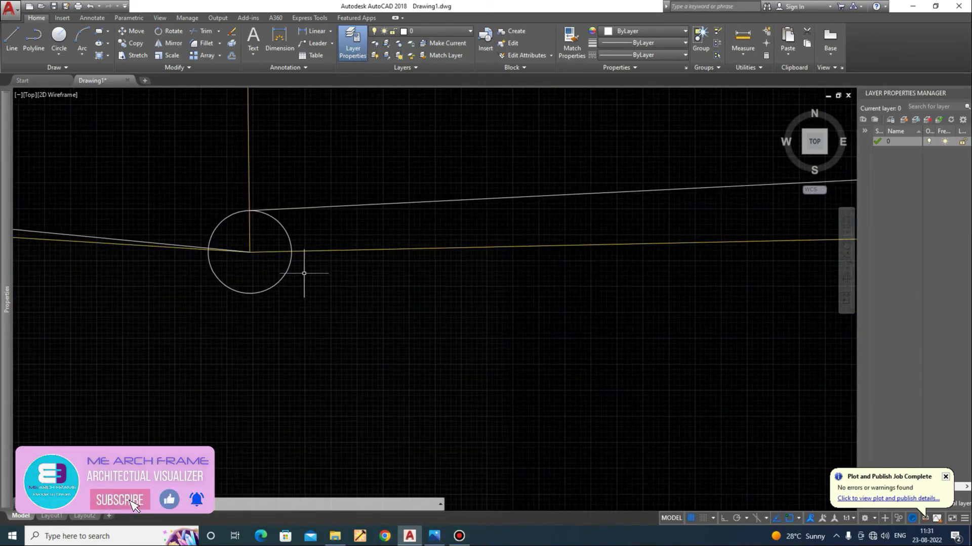
pyautogui.scroll(-5, 418, 299)
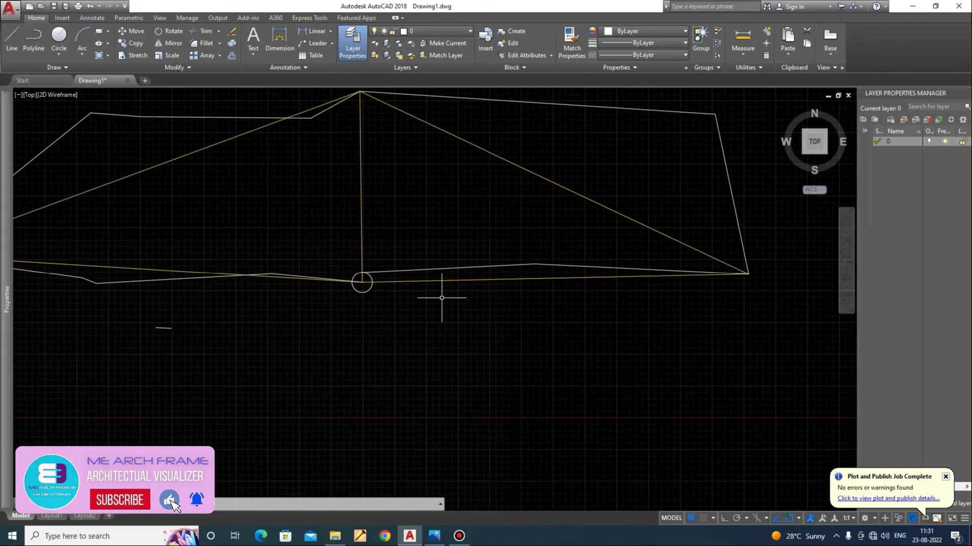
# Delete diagonal AC and trim line AD back to the radius 4 circle, keeping only the short offset at D.
pyautogui.click(565, 167)
pyautogui.click(418, 174)
pyautogui.press('Delete')
pyautogui.scroll(2, 365, 265)
pyautogui.write('tr')
pyautogui.press('space')
pyautogui.press('space')
pyautogui.click(396, 243)
pyautogui.click(299, 249)
pyautogui.scroll(-3, 426, 253)
pyautogui.press('Escape')
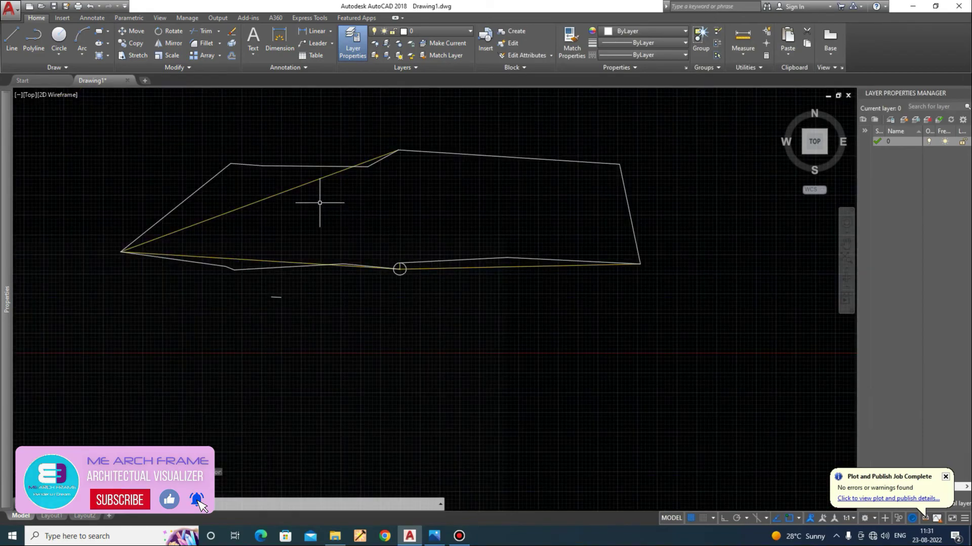
# Erase the remaining construction geometry: diagonal AE, base lines ED and DC, and the small circle at D.
pyautogui.click(357, 184)
pyautogui.click(282, 183)
pyautogui.press('Delete')
pyautogui.scroll(5, 373, 252)
pyautogui.click(427, 317)
pyautogui.click(390, 347)
pyautogui.press('e')
pyautogui.press('Return')
pyautogui.scroll(-3, 456, 329)
pyautogui.scroll(-3, 303, 326)
pyautogui.scroll(3, 325, 315)
pyautogui.scroll(-3, 470, 331)
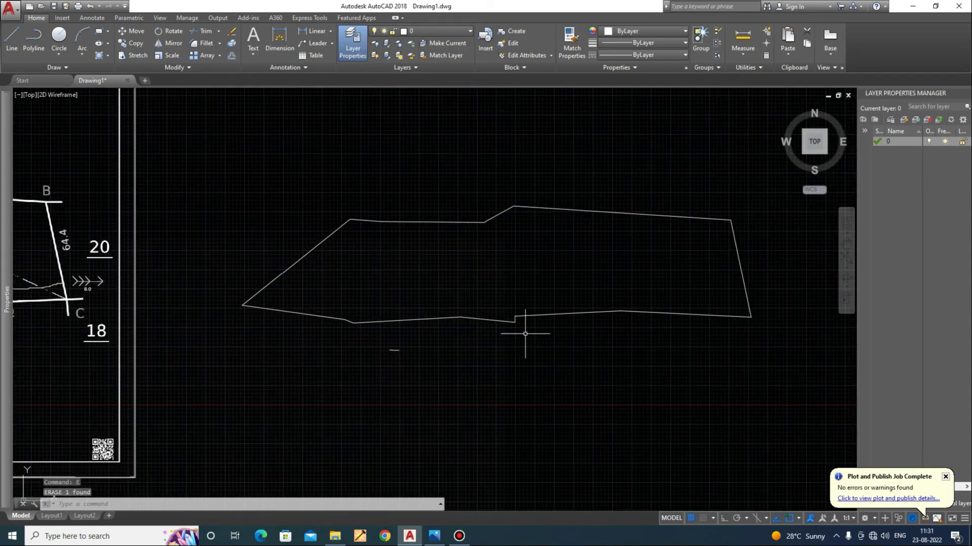
pyautogui.press('Escape')
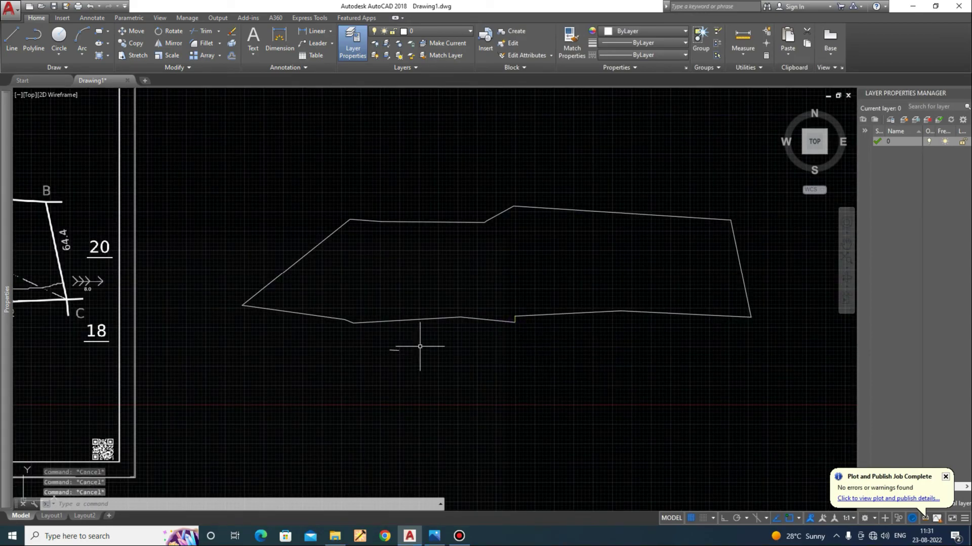
pyautogui.scroll(-3, 485, 263)
pyautogui.scroll(-2, 506, 261)
pyautogui.scroll(4, 497, 267)
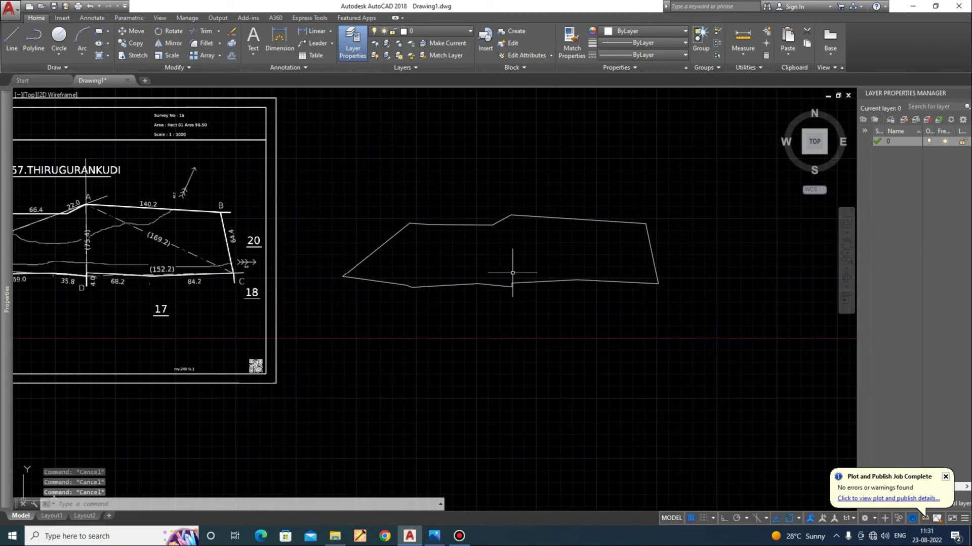
pyautogui.write('AA')
pyautogui.press('Return')
pyautogui.press('Return')
pyautogui.press('Return')
pyautogui.press('Return')
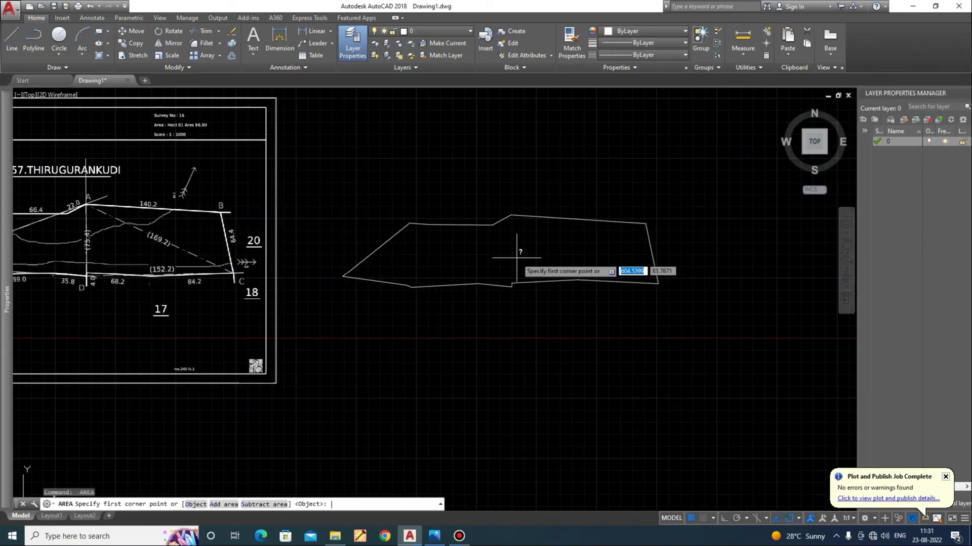
pyautogui.click(531, 253)
pyautogui.press('Escape')
pyautogui.press('Escape')
pyautogui.press('Escape')
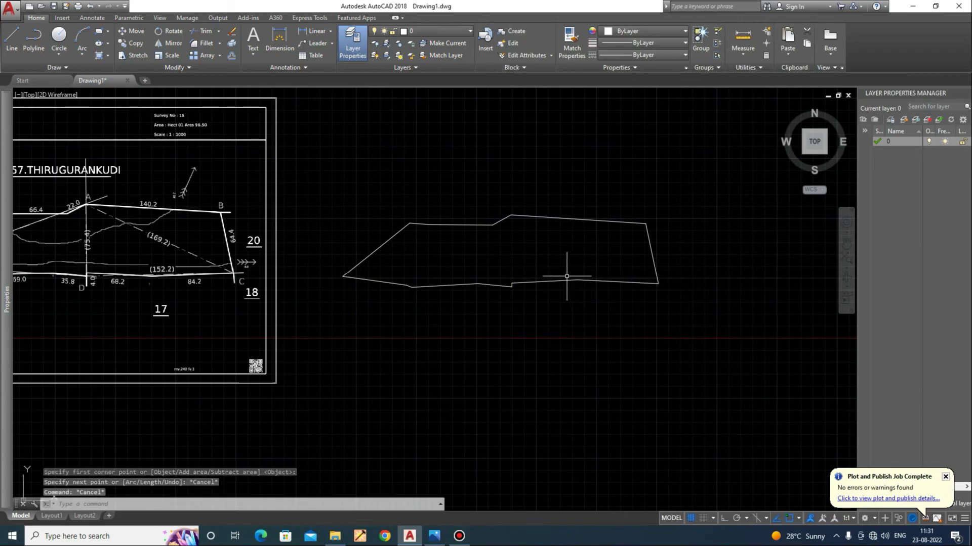
# Create a closed boundary polyline from a point picked inside the reconstructed land outline.
pyautogui.press('Return')
pyautogui.press('Return')
pyautogui.click(485, 260)
pyautogui.press('Return')
pyautogui.press('Escape')
# Move the last created boundary polyline straight down into the empty space below the original outline.
pyautogui.press('Return')
pyautogui.write('l')
pyautogui.press('Return')
pyautogui.press('Return')
pyautogui.click(501, 289)
pyautogui.click(490, 441)
pyautogui.press('Escape')
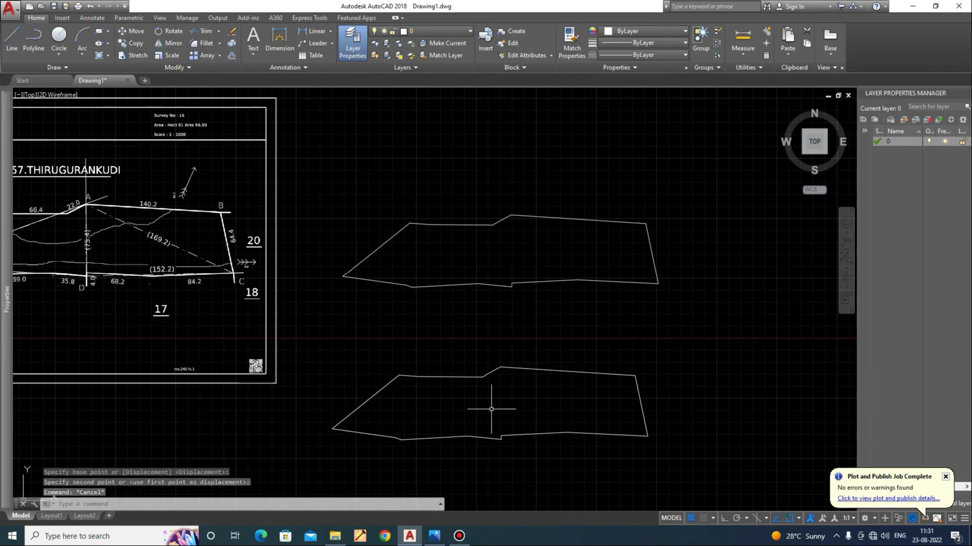
# Measure the area of the lower closed outline as an object and compare it with the area stated on the survey sheet.
pyautogui.write('aa')
pyautogui.press('Return')
pyautogui.press('Return')
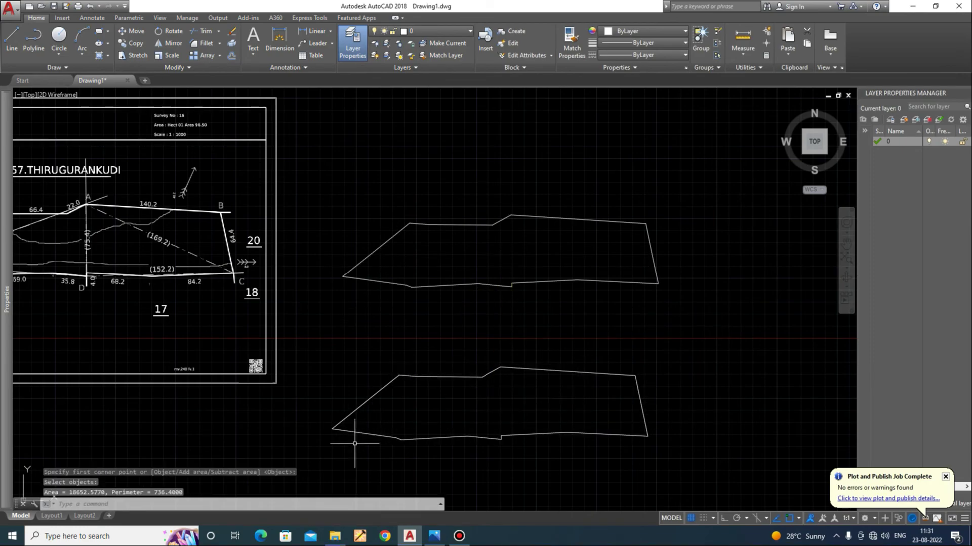
pyautogui.click(340, 427)
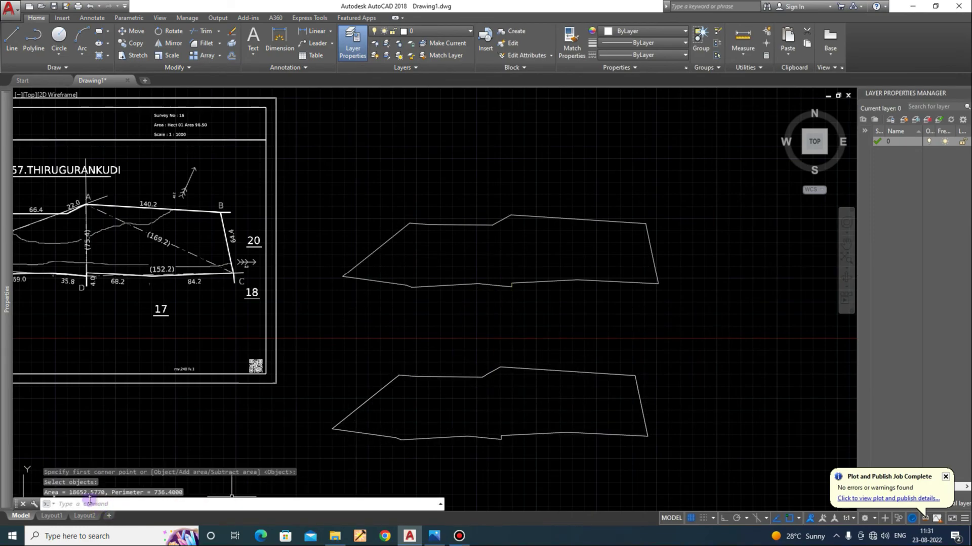
pyautogui.scroll(5, 211, 192)
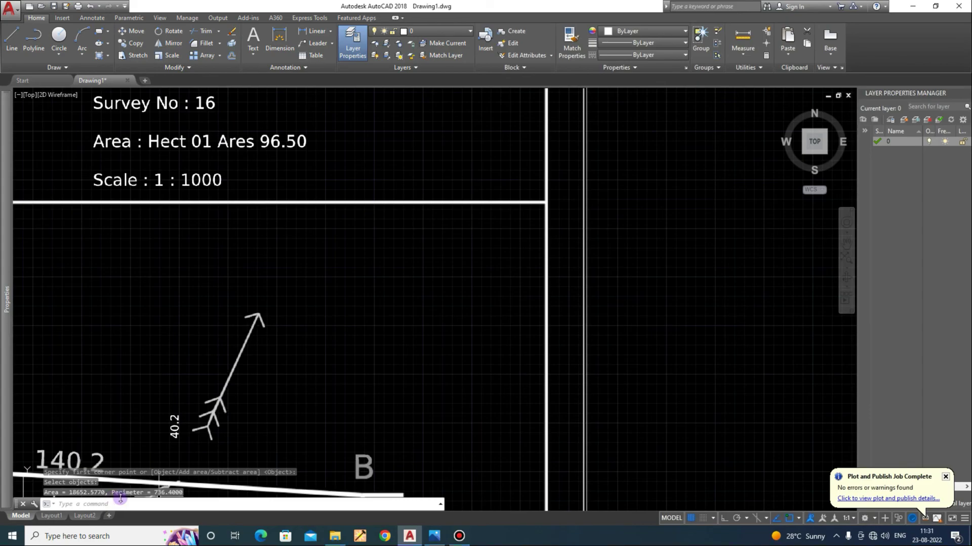
pyautogui.scroll(-9, 324, 349)
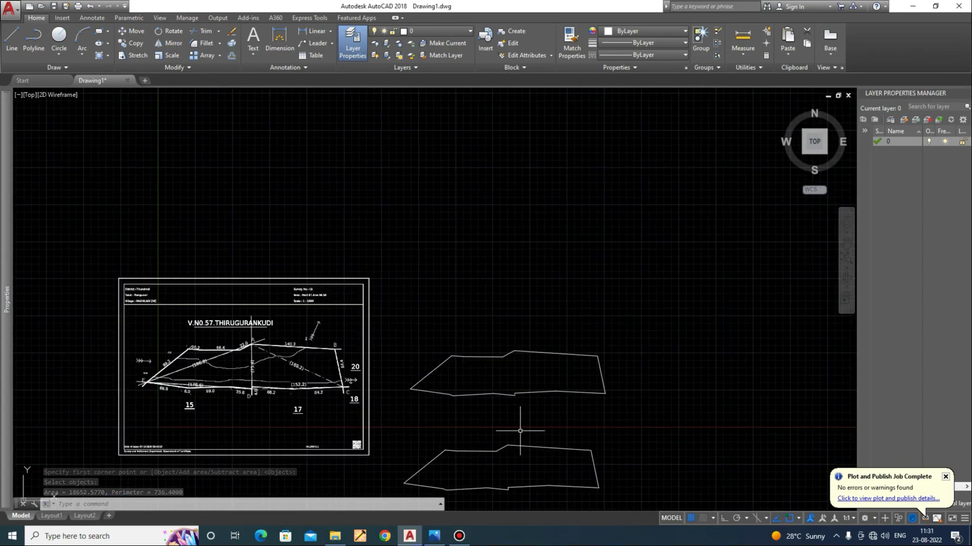
pyautogui.scroll(2, 288, 402)
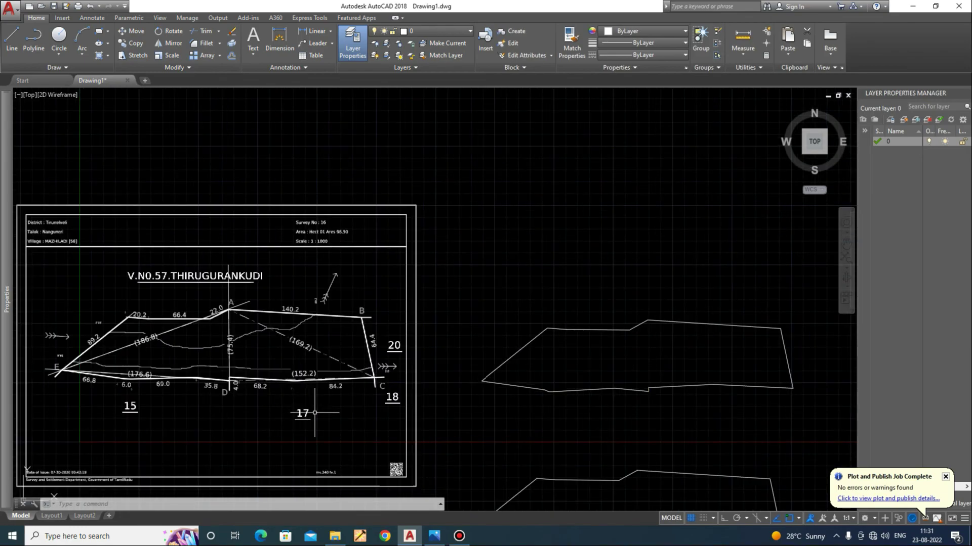
pyautogui.moveTo(314, 413)
pyautogui.mouseDown(button='middle')
pyautogui.moveTo(381, 337)
pyautogui.moveTo(394, 347)
pyautogui.mouseUp(button='middle')
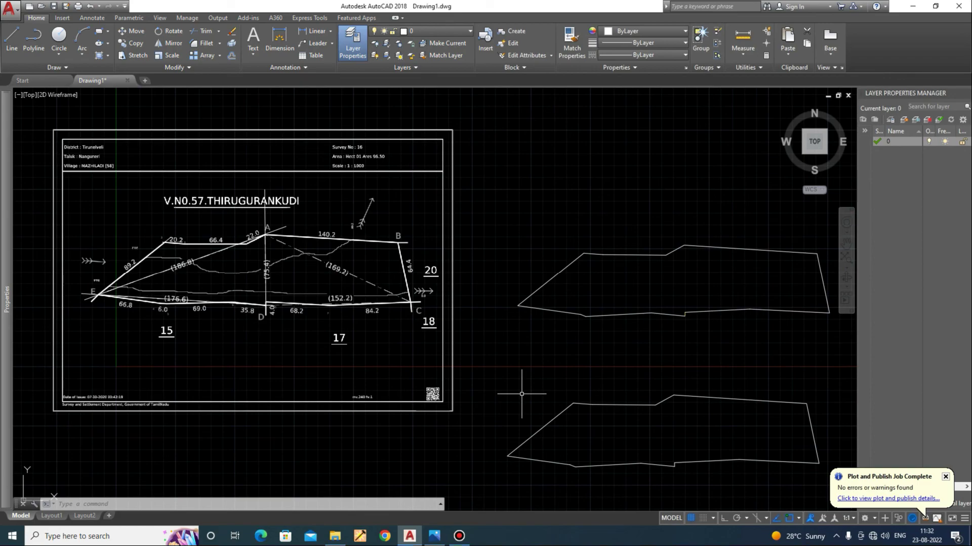
pyautogui.doubleClick(115, 191)
pyautogui.scroll(-3, 436, 270)
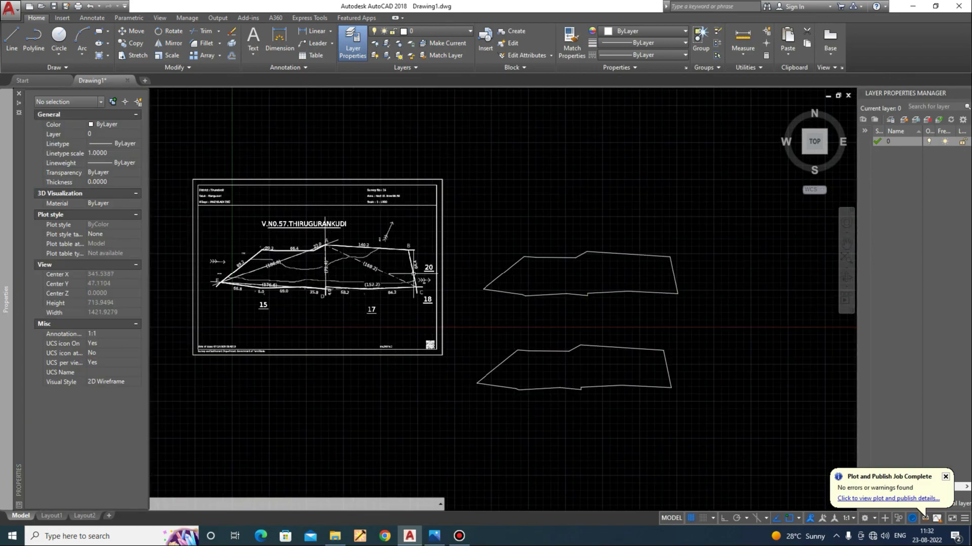
pyautogui.press('Escape')
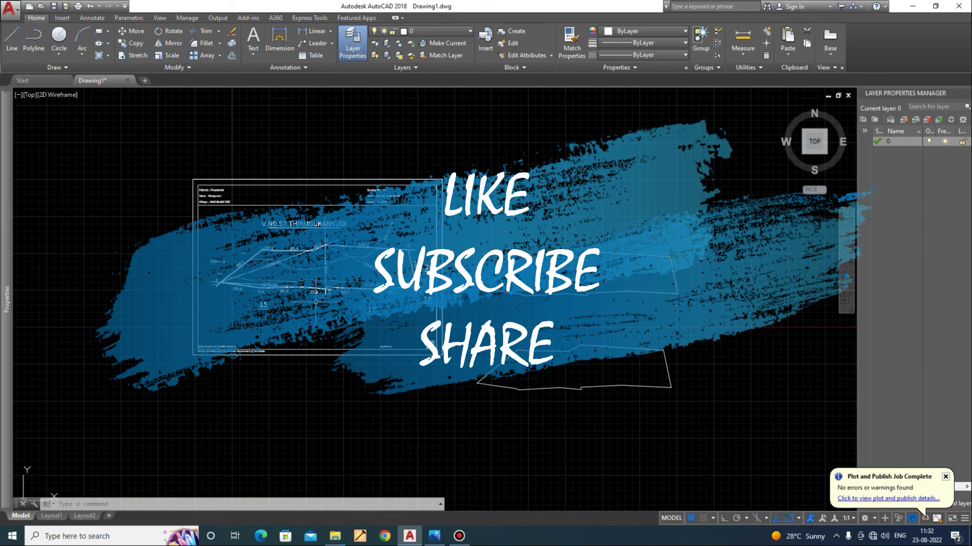